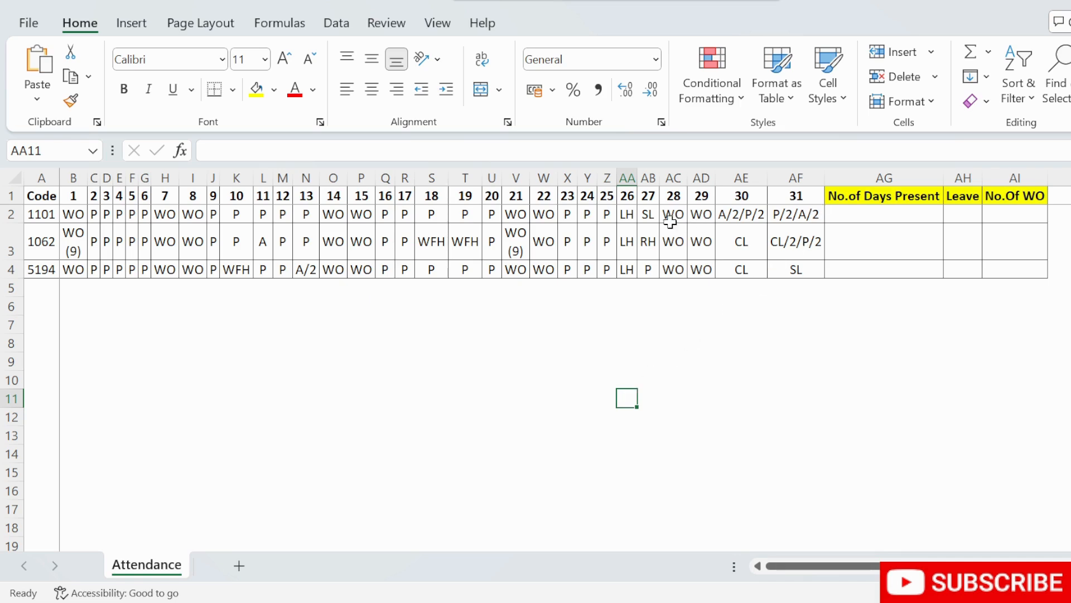
- Examine the first employee's attendance marks in row 2, especially the half-day entries for days 30 and 31
{"action": "left_click_drag", "start_coordinate": [608, 216], "coordinate": [566, 214]}
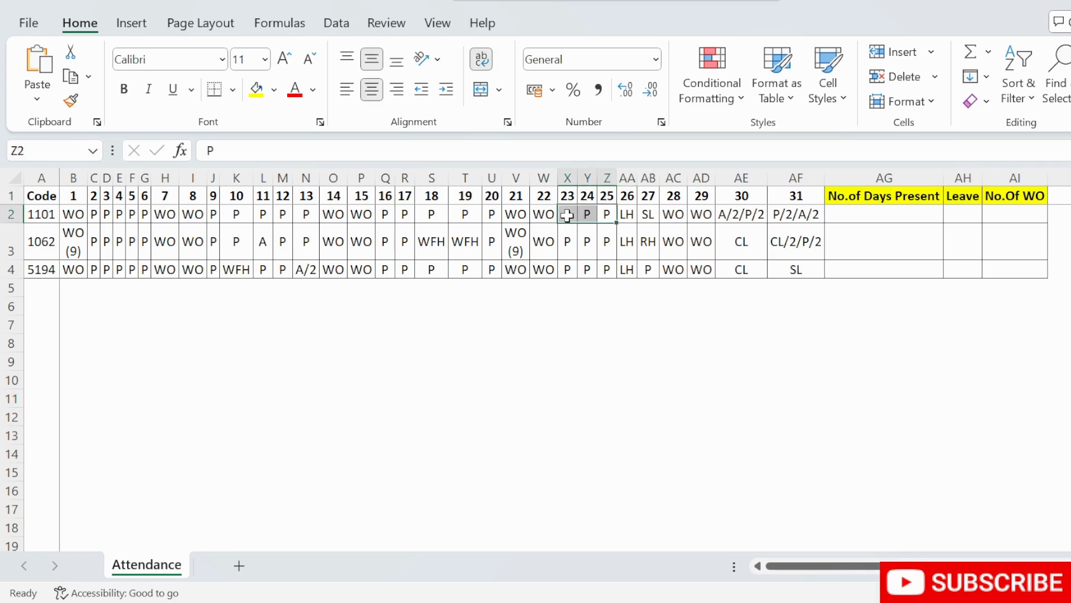
{"action": "left_click", "coordinate": [735, 219]}
{"action": "left_click", "coordinate": [790, 215]}
{"action": "left_click", "coordinate": [745, 220]}
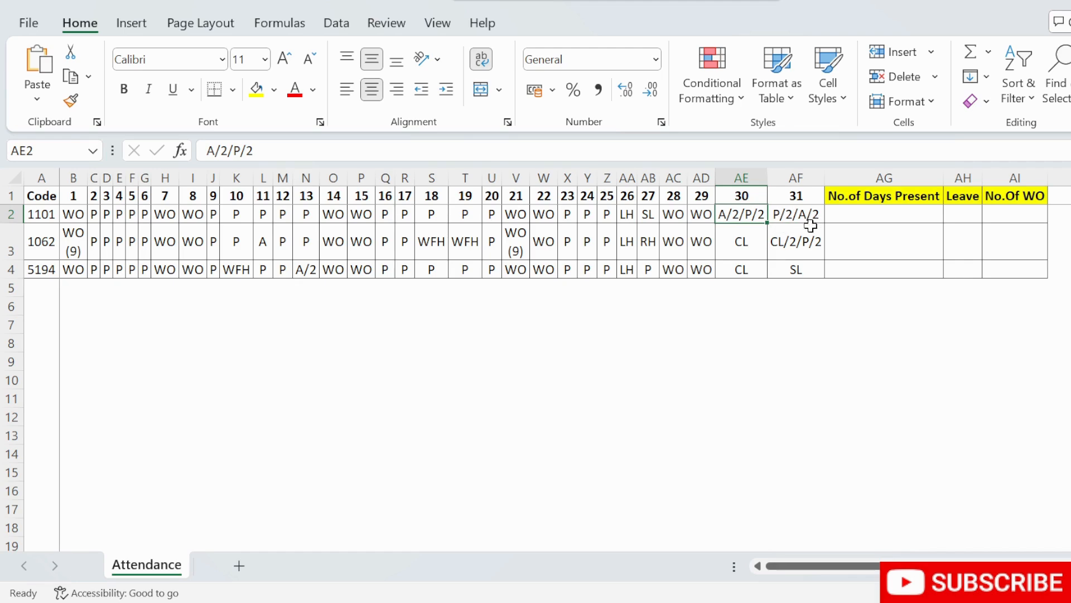
{"action": "left_click", "coordinate": [878, 212]}
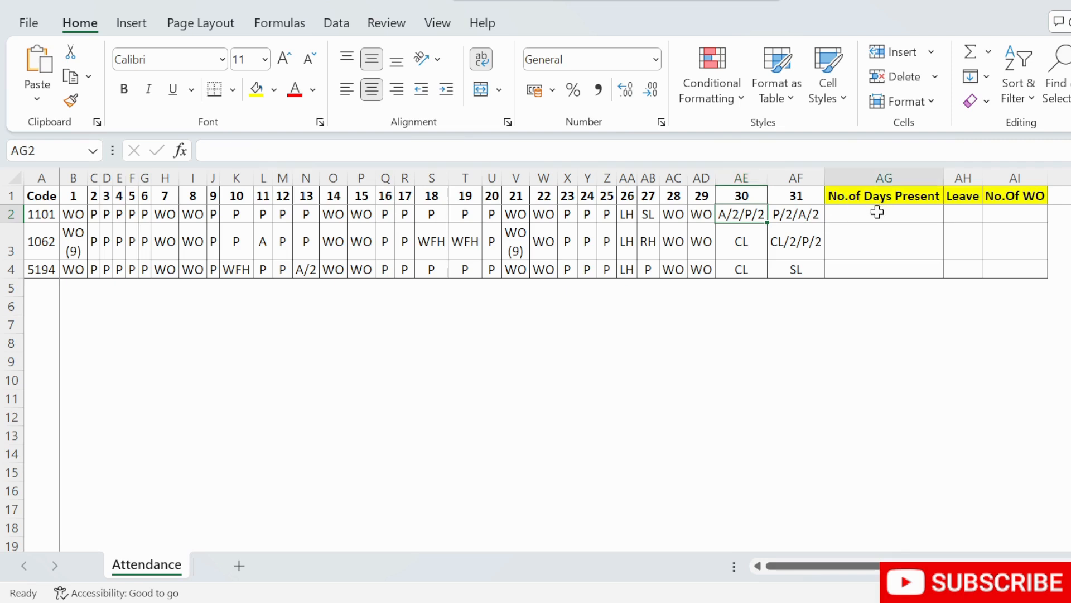
{"action": "left_click", "coordinate": [795, 217]}
{"action": "left_click", "coordinate": [753, 214]}
{"action": "left_click", "coordinate": [783, 214]}
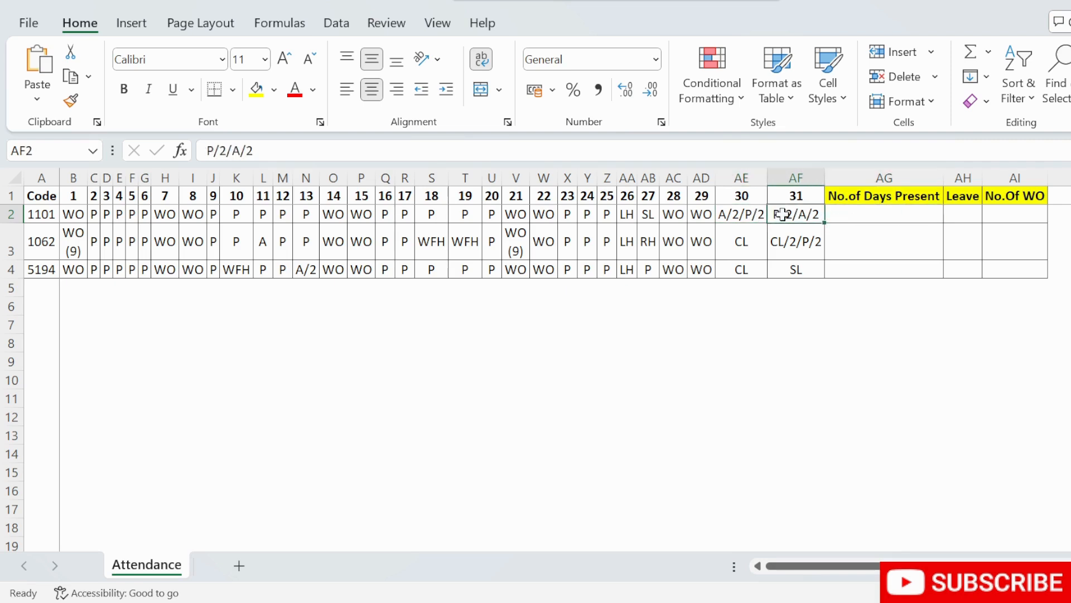
{"action": "left_click", "coordinate": [745, 214]}
{"action": "left_click", "coordinate": [812, 214]}
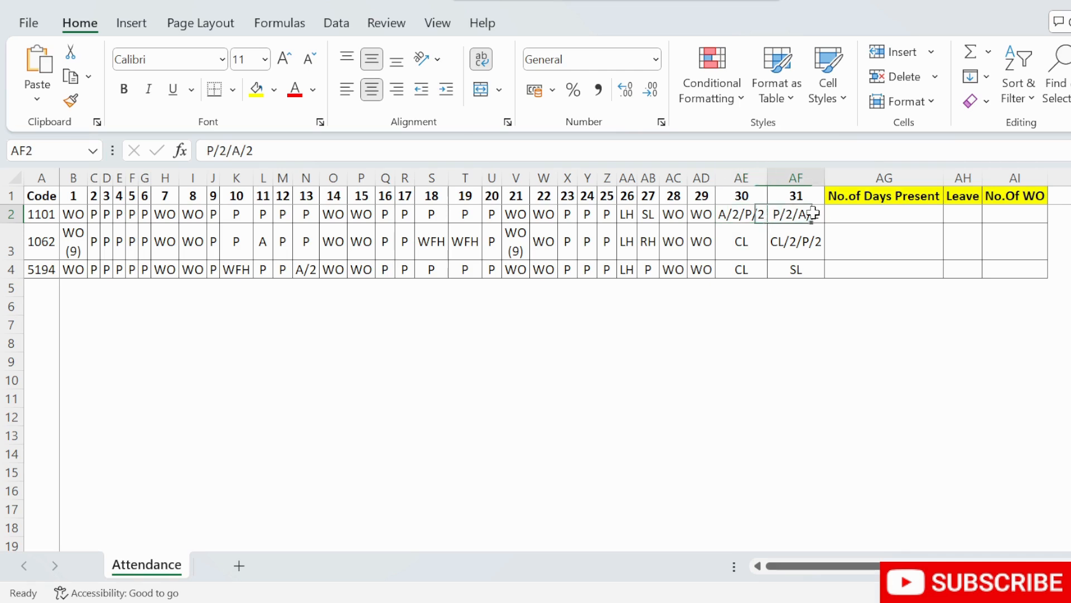
{"action": "left_click", "coordinate": [755, 213]}
- Enter =COUNTIF(B2:AF2,"P") in AG2 to count the first employee's full days present
{"action": "left_click", "coordinate": [840, 212]}
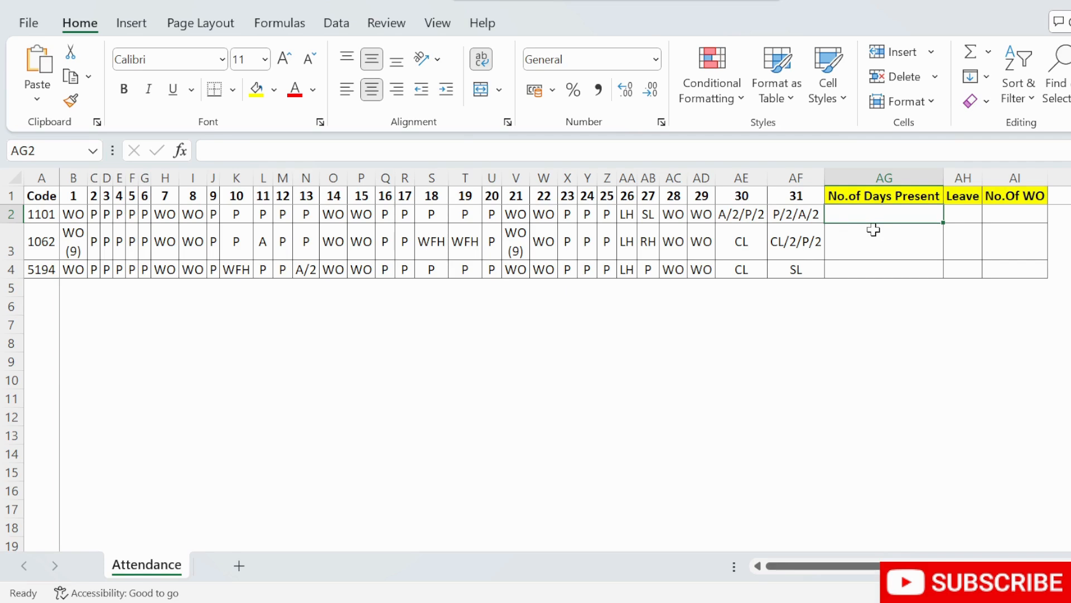
{"action": "type", "text": "=coun"}
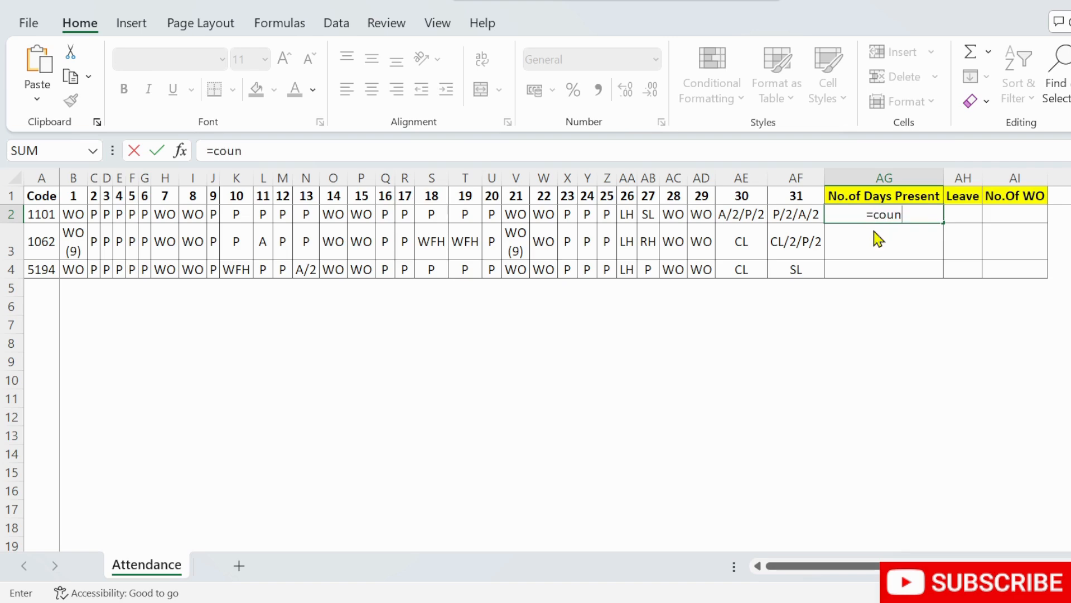
{"action": "double_click", "coordinate": [878, 239]}
{"action": "key", "text": "Left"}
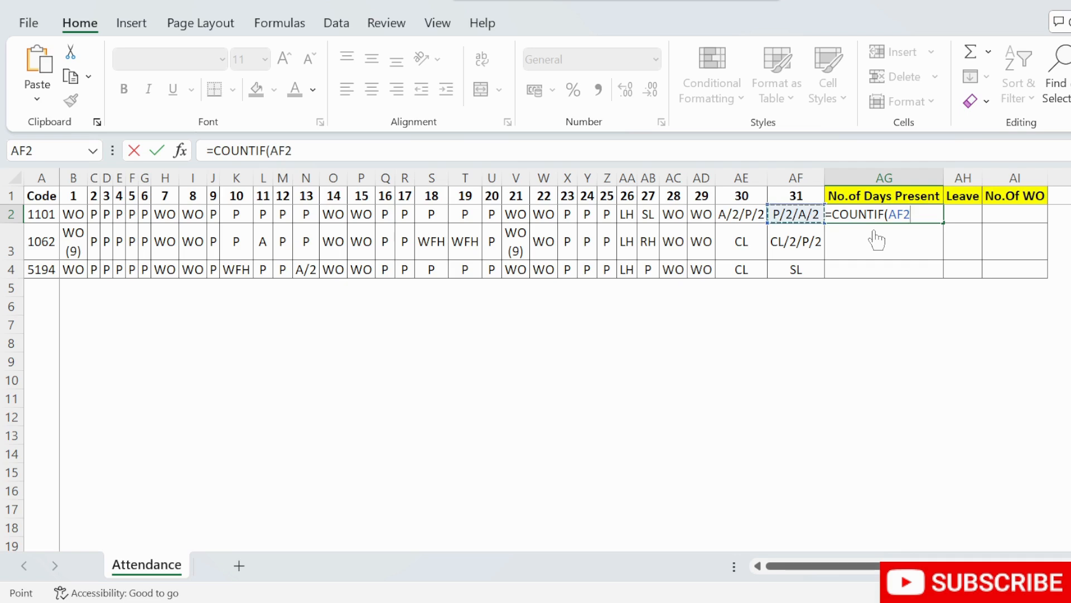
{"action": "key", "text": "ctrl+shift+Left"}
{"action": "key", "text": "shift+Right"}
{"action": "type", "text": ","}
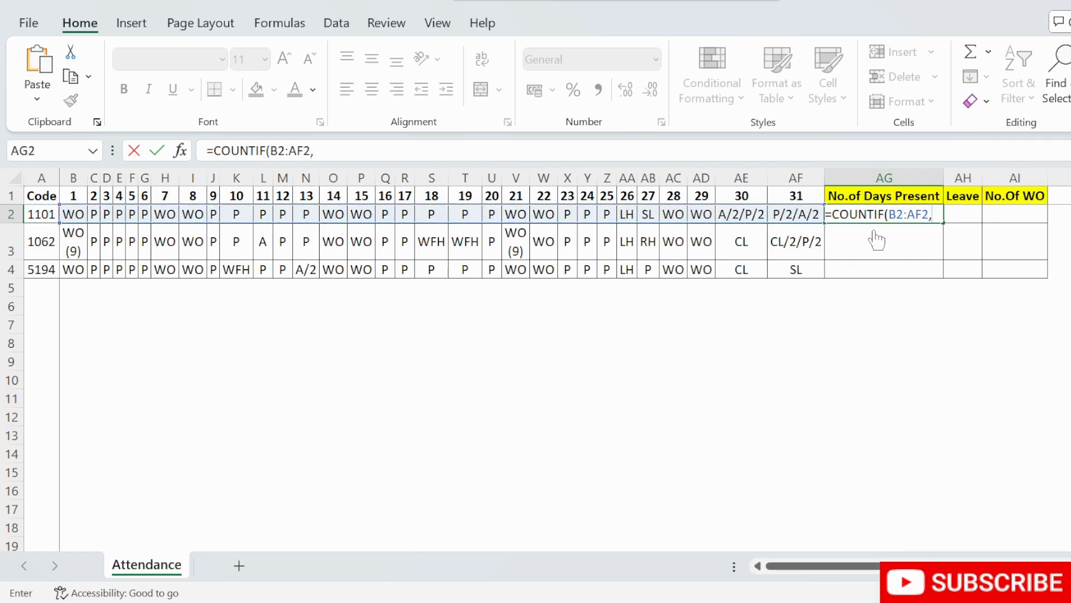
{"action": "type", "text": "\"P"}
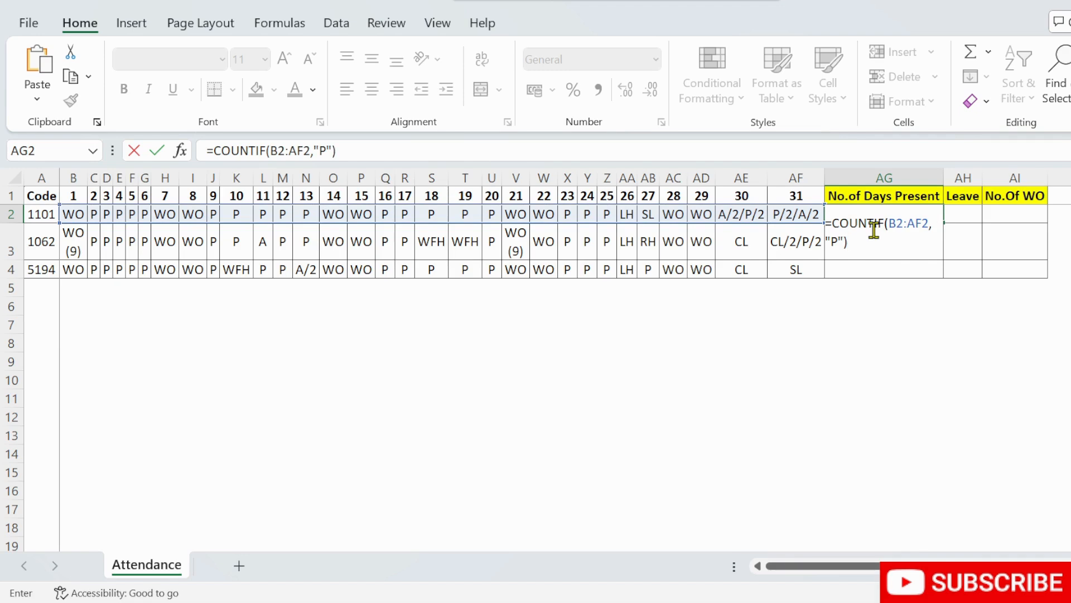
{"action": "type", "text": "\")"}
{"action": "key", "text": "Return"}
{"action": "key", "text": "Up"}
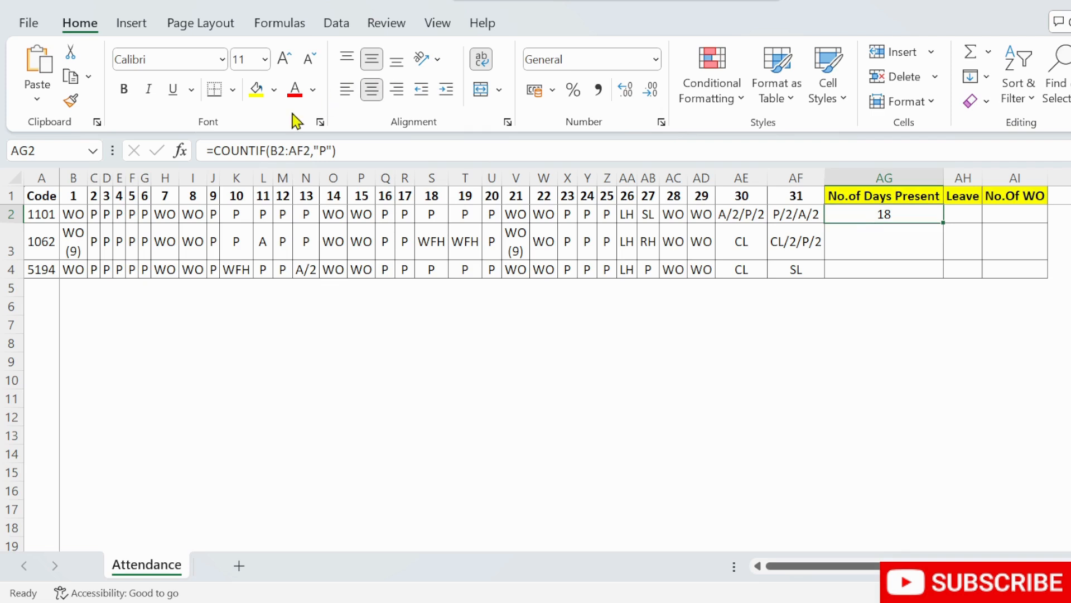
- Check the "P" criterion of the formula in AG2 against the runs of P entries in row 2
{"action": "left_click_drag", "start_coordinate": [316, 150], "coordinate": [333, 150]}
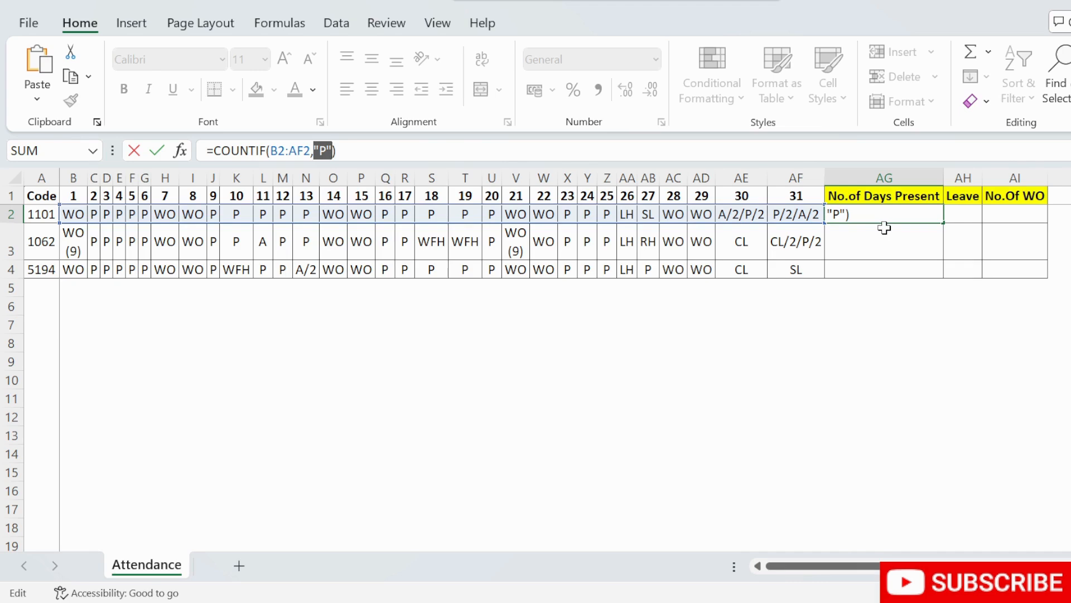
{"action": "key", "text": "Return"}
{"action": "key", "text": "Up"}
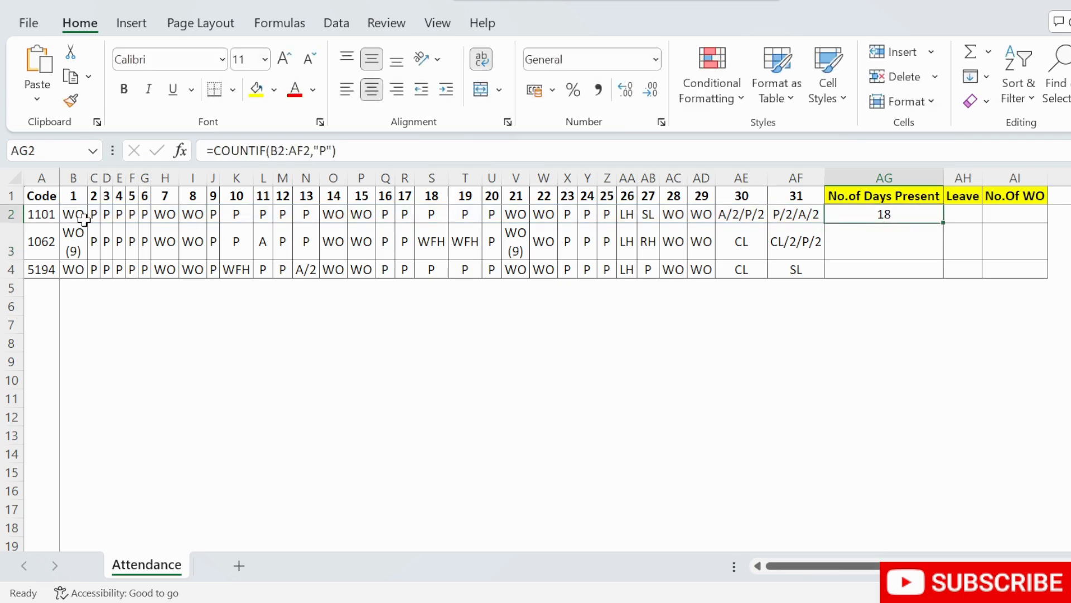
{"action": "left_click_drag", "start_coordinate": [94, 216], "coordinate": [141, 217]}
{"action": "left_click_drag", "start_coordinate": [210, 214], "coordinate": [311, 212]}
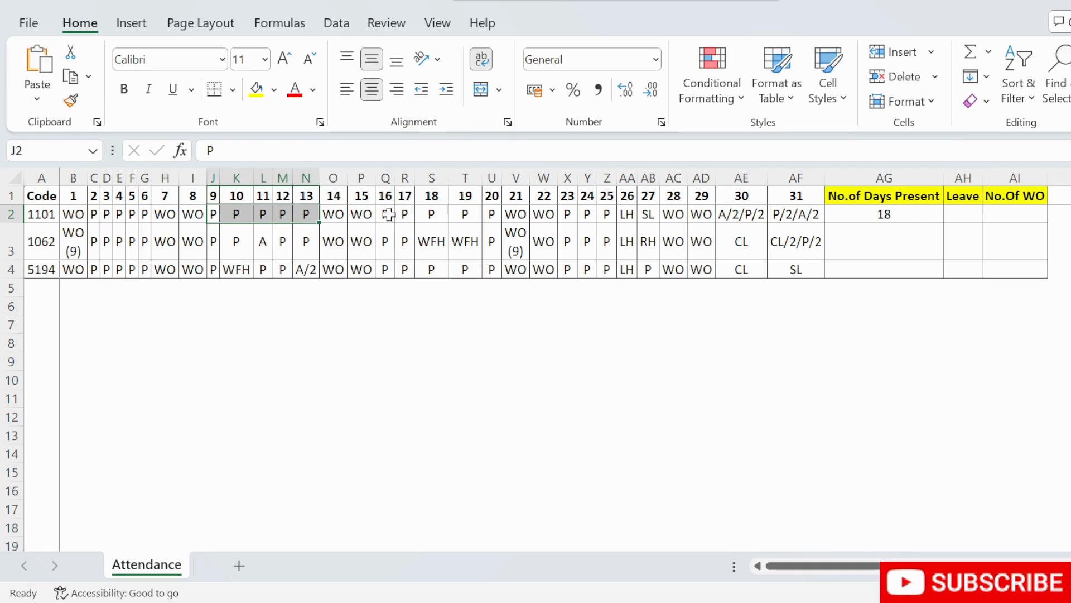
{"action": "left_click_drag", "start_coordinate": [385, 213], "coordinate": [487, 214]}
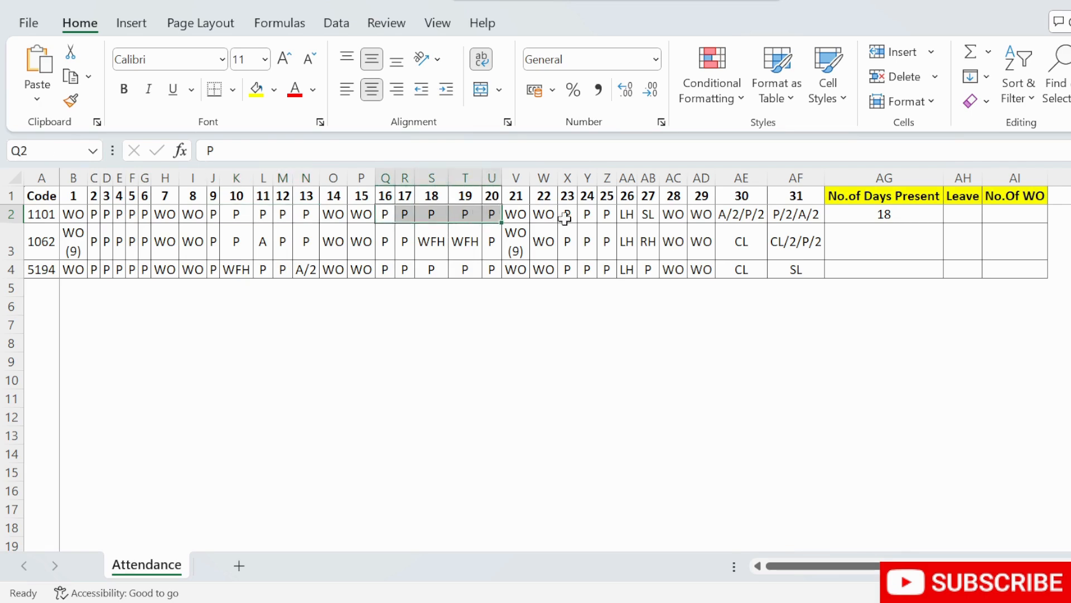
{"action": "left_click_drag", "start_coordinate": [568, 214], "coordinate": [606, 215]}
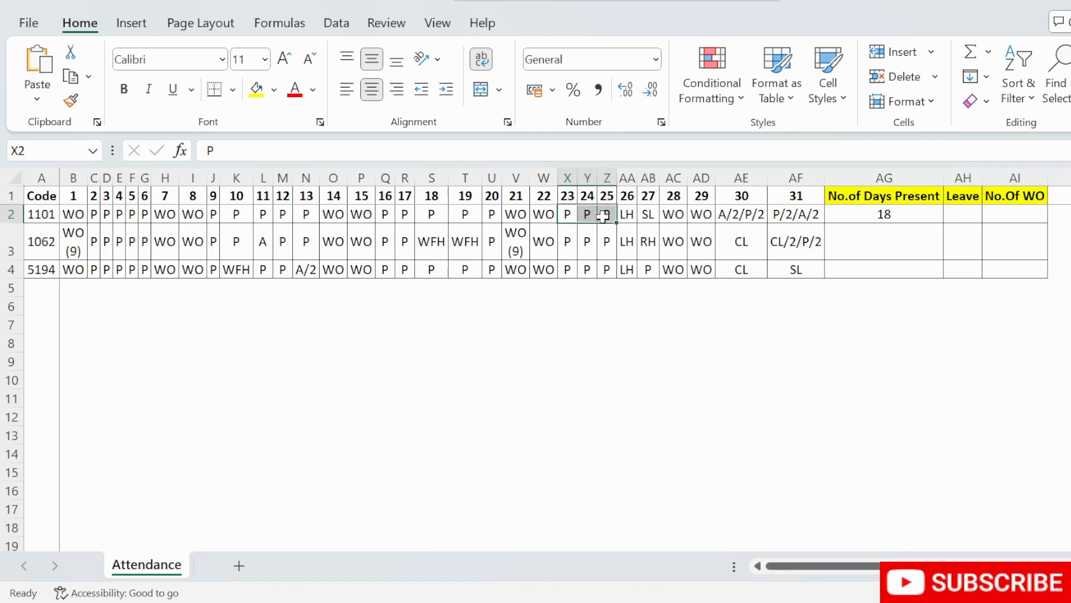
- Compare the range and criterion of the formula in AG2 with the half-day entries in AE2 and AF2
{"action": "left_click", "coordinate": [899, 217]}
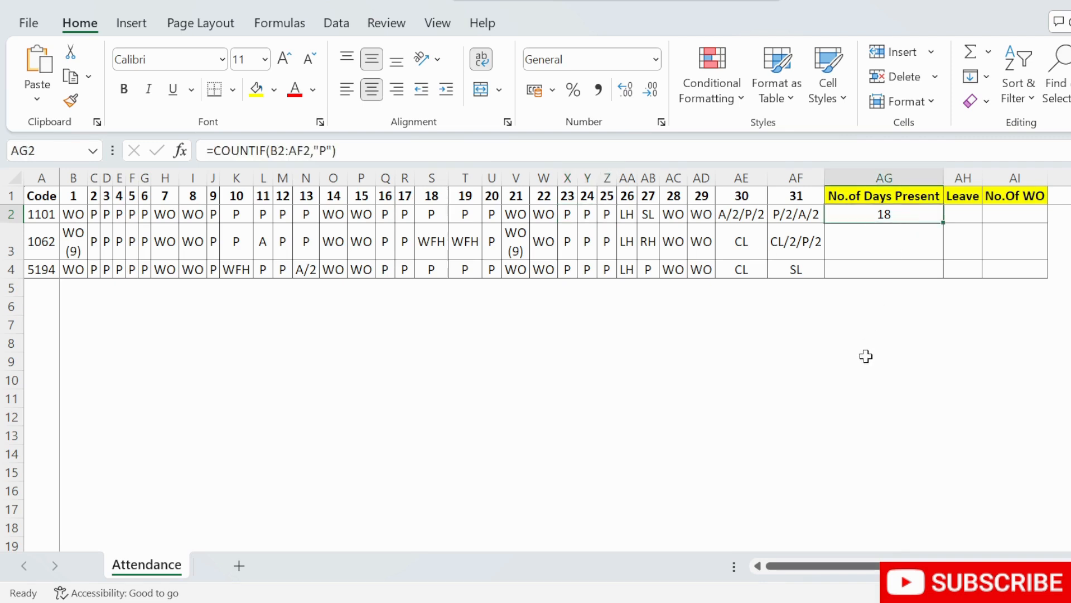
{"action": "key", "text": "F2"}
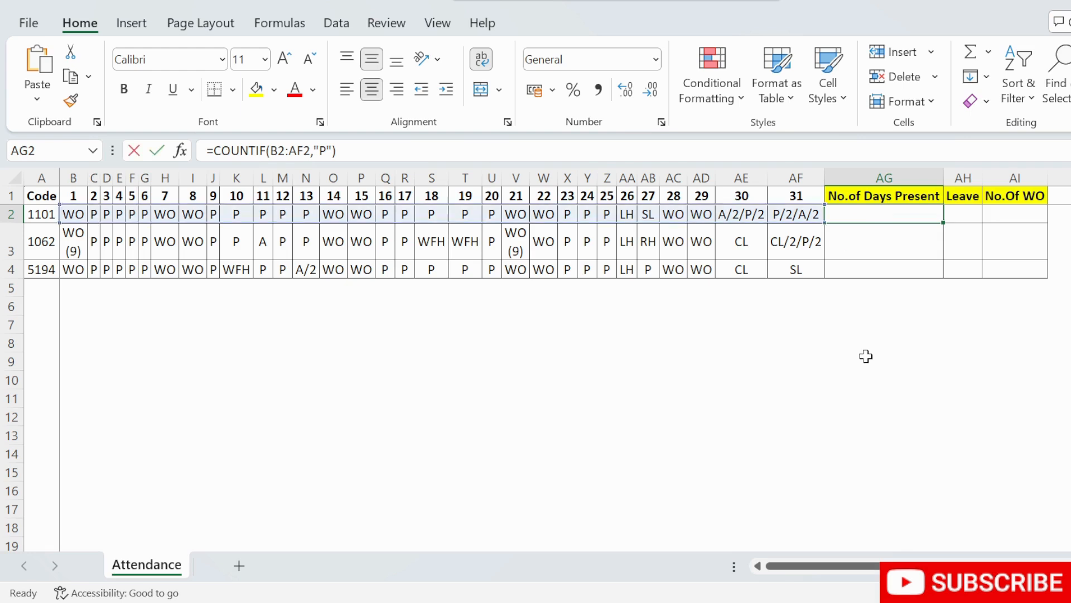
{"action": "key", "text": "Escape"}
{"action": "key", "text": "Left"}
{"action": "key", "text": "Left"}
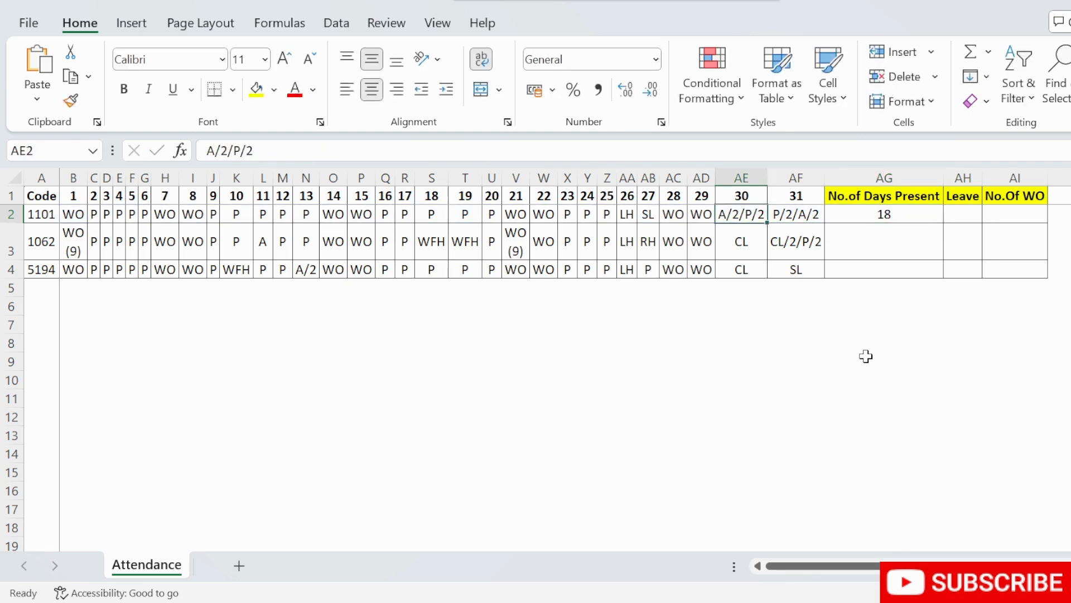
{"action": "key", "text": "Right"}
{"action": "key", "text": "Right"}
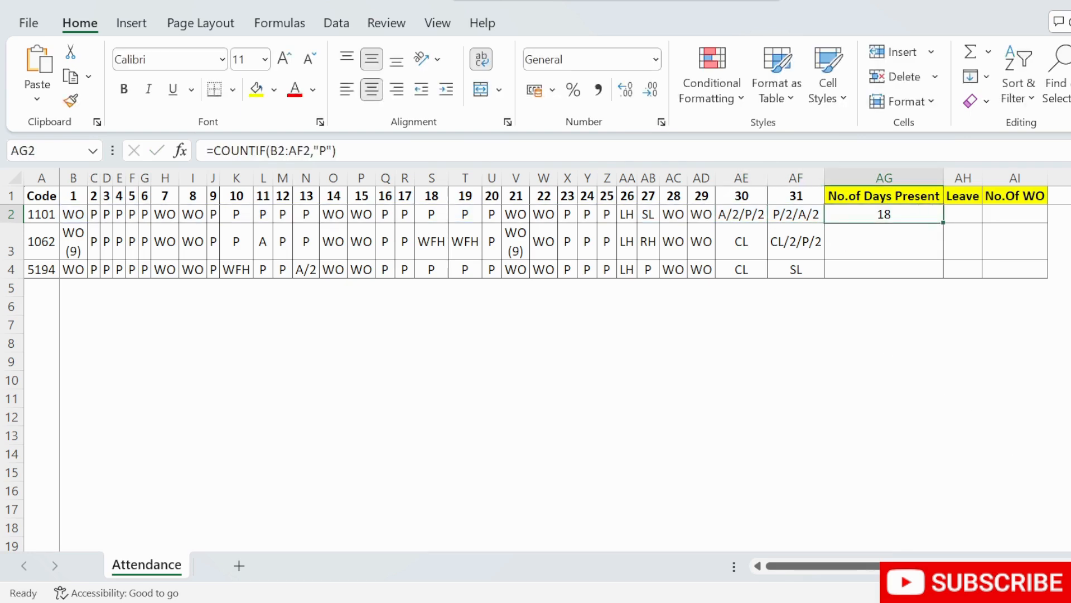
- Insert two blank columns between No.of Days Present and Leave
{"action": "left_click_drag", "start_coordinate": [916, 566], "coordinate": [927, 566]}
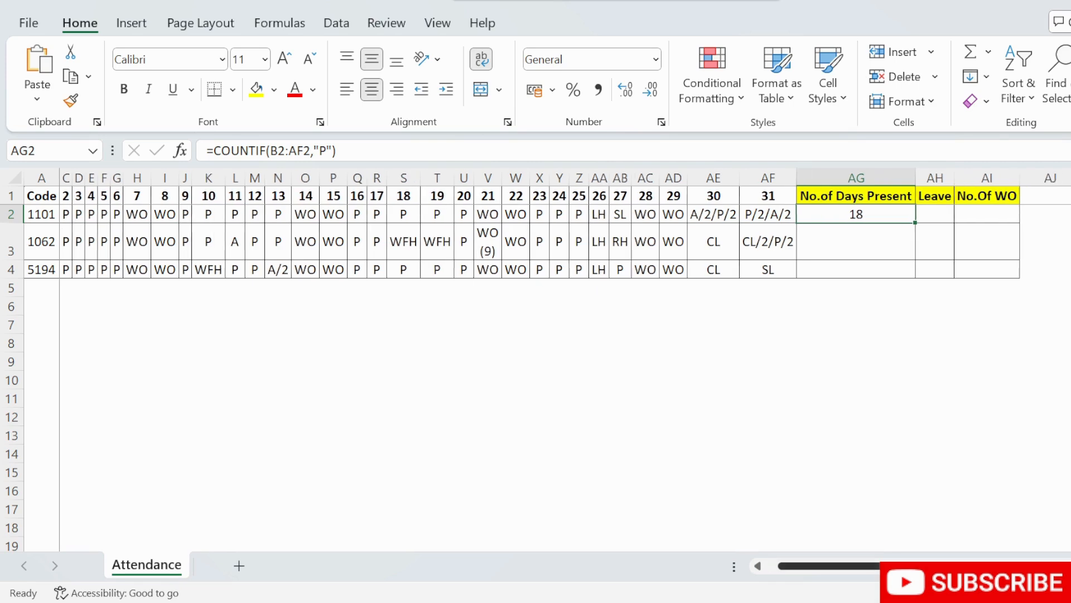
{"action": "left_click", "coordinate": [935, 175]}
{"action": "key", "text": "ctrl+shift+plus"}
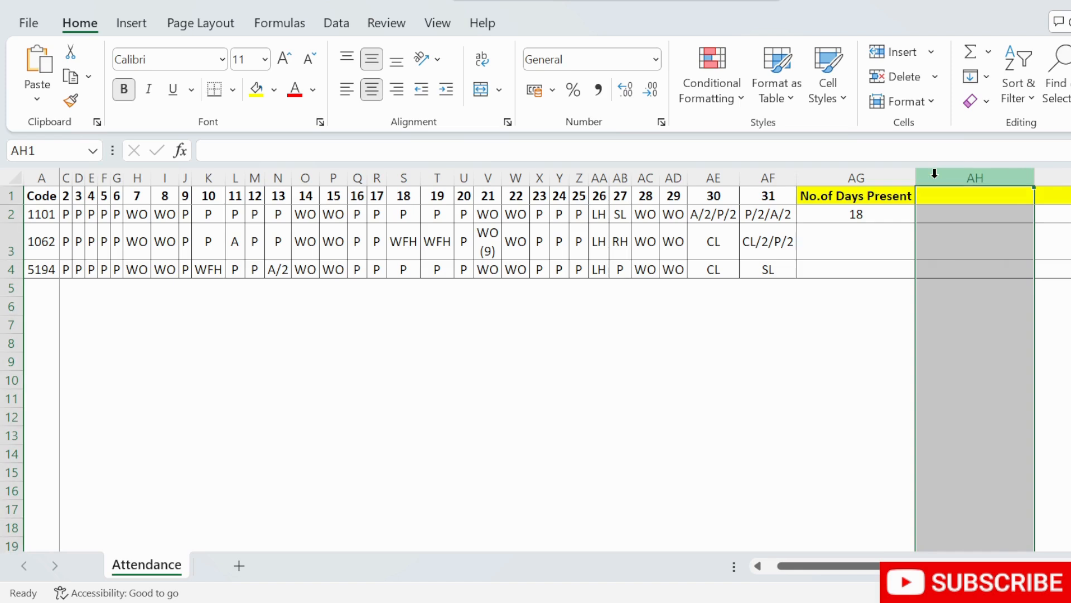
{"action": "left_click_drag", "start_coordinate": [916, 566], "coordinate": [993, 566]}
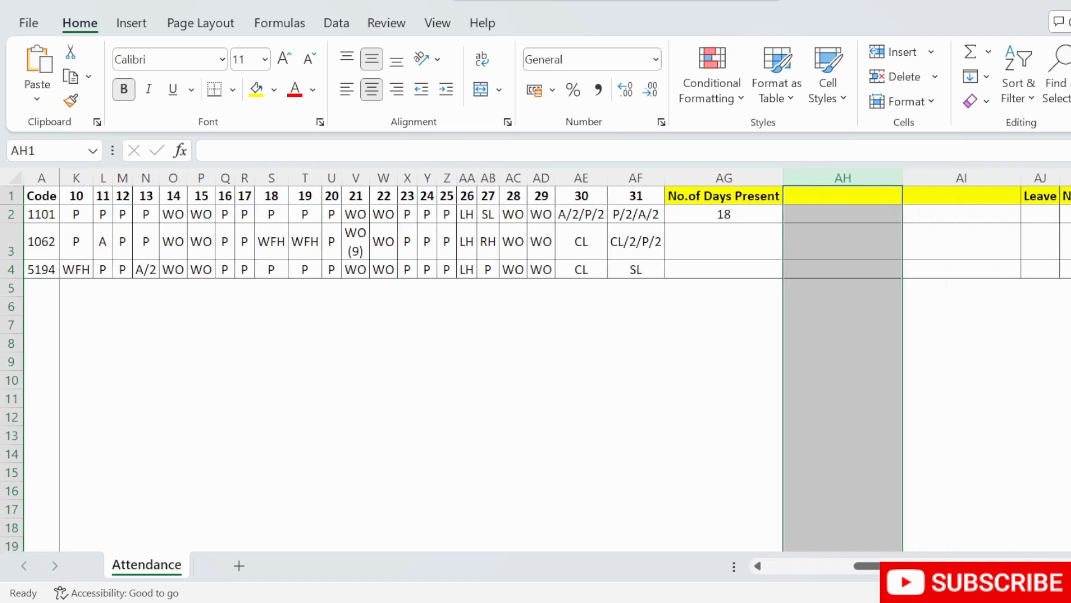
- Copy the COUNTIF formula text from AG2 into AH2 with its B2:AF2 range unchanged
{"action": "left_click", "coordinate": [812, 216]}
{"action": "left_click", "coordinate": [698, 214]}
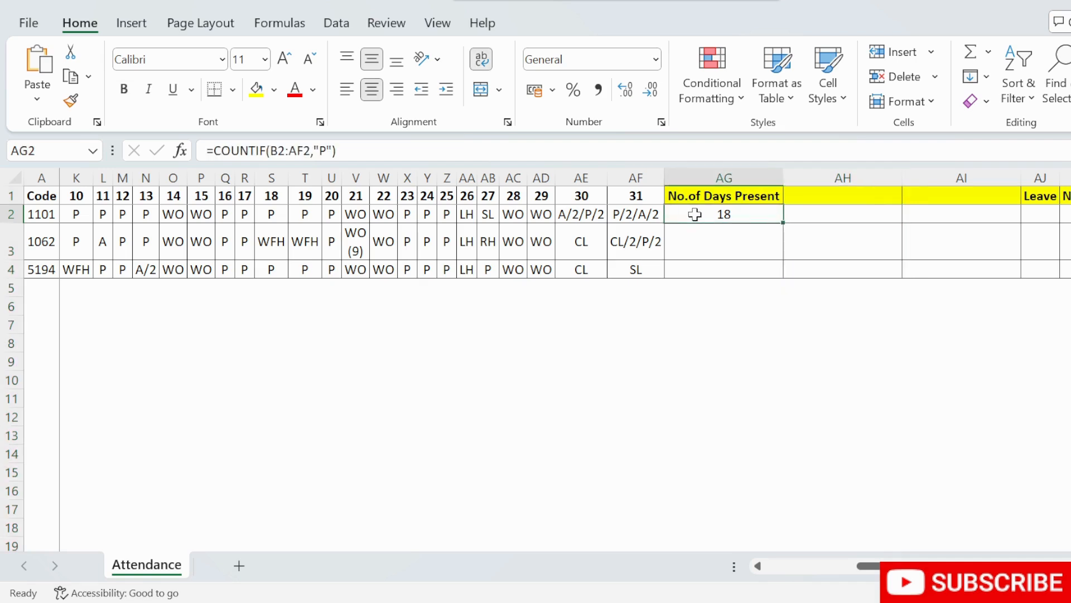
{"action": "double_click", "coordinate": [696, 215]}
{"action": "key", "text": "shift+Up"}
{"action": "key", "text": "shift+Up"}
{"action": "key", "text": "ctrl+c"}
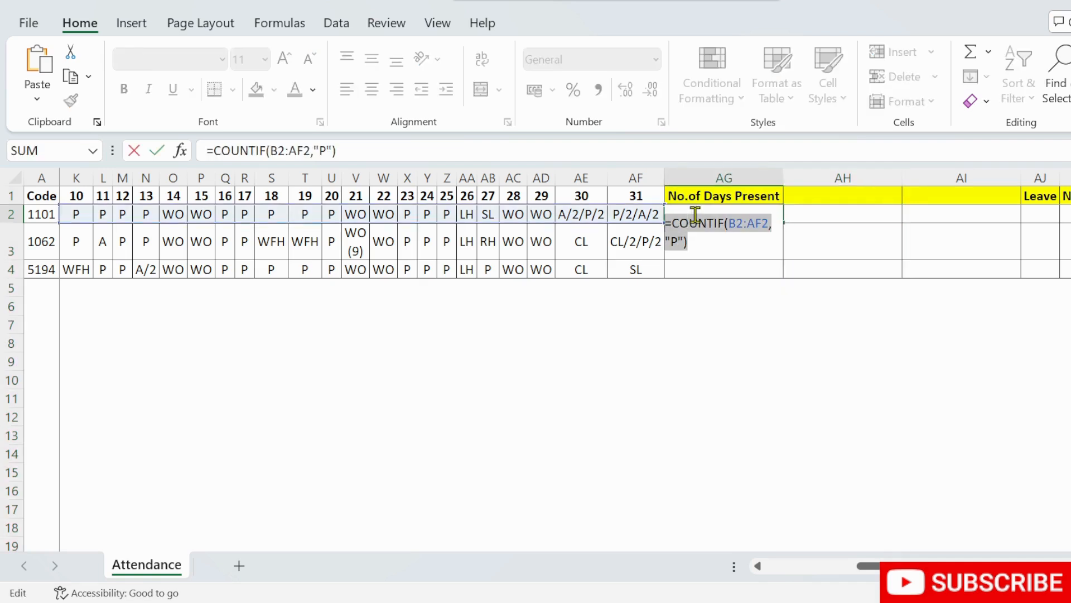
{"action": "key", "text": "Escape"}
{"action": "key", "text": "Right"}
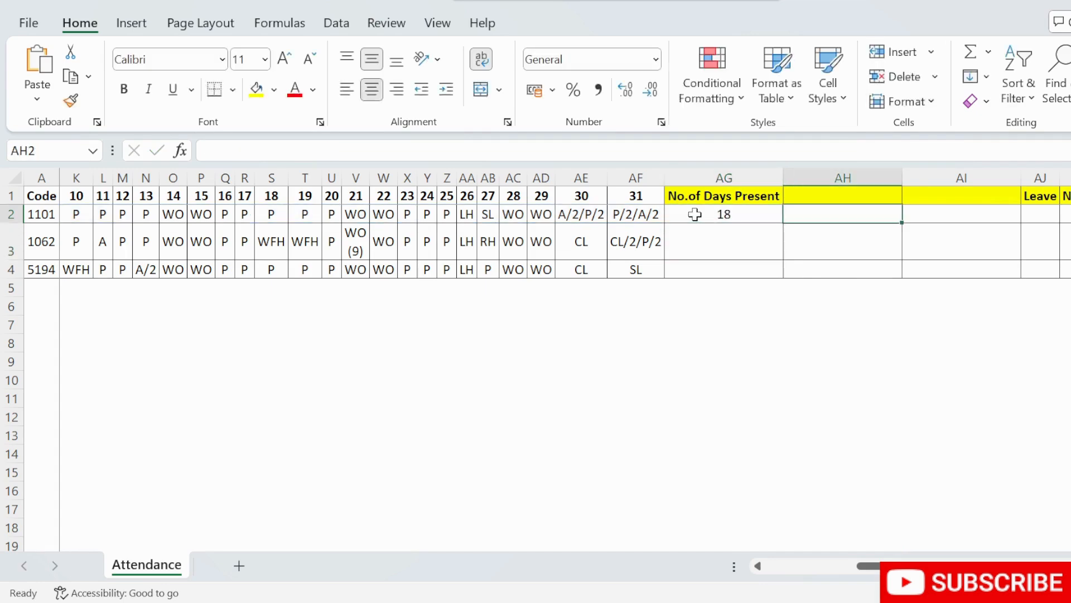
{"action": "key", "text": "ctrl+v"}
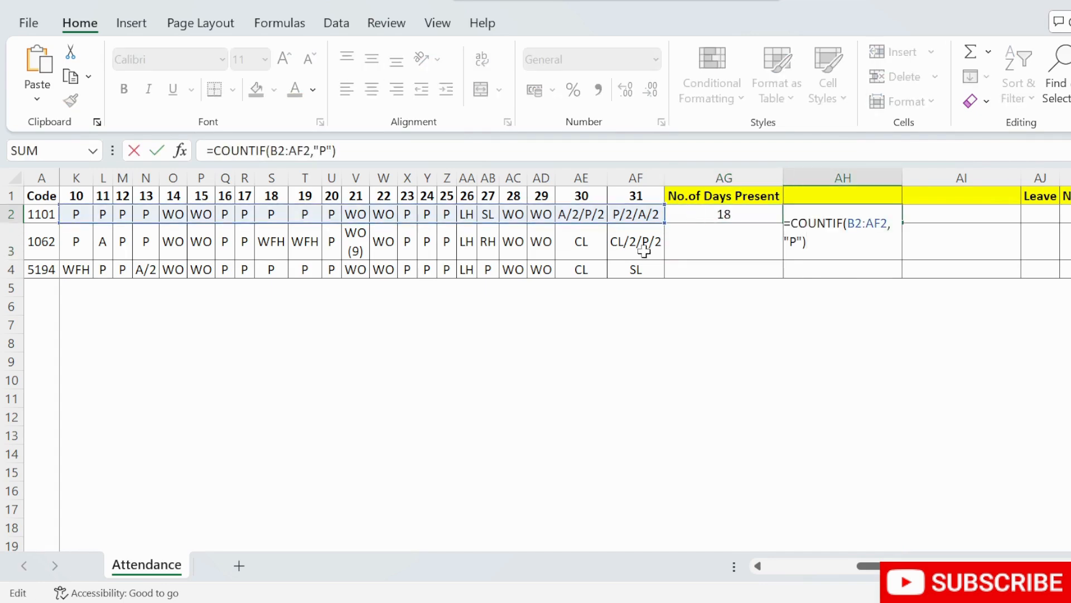
- Change the COUNTIF criterion in AH2 to "A/2/P/2"
{"action": "left_click", "coordinate": [329, 152]}
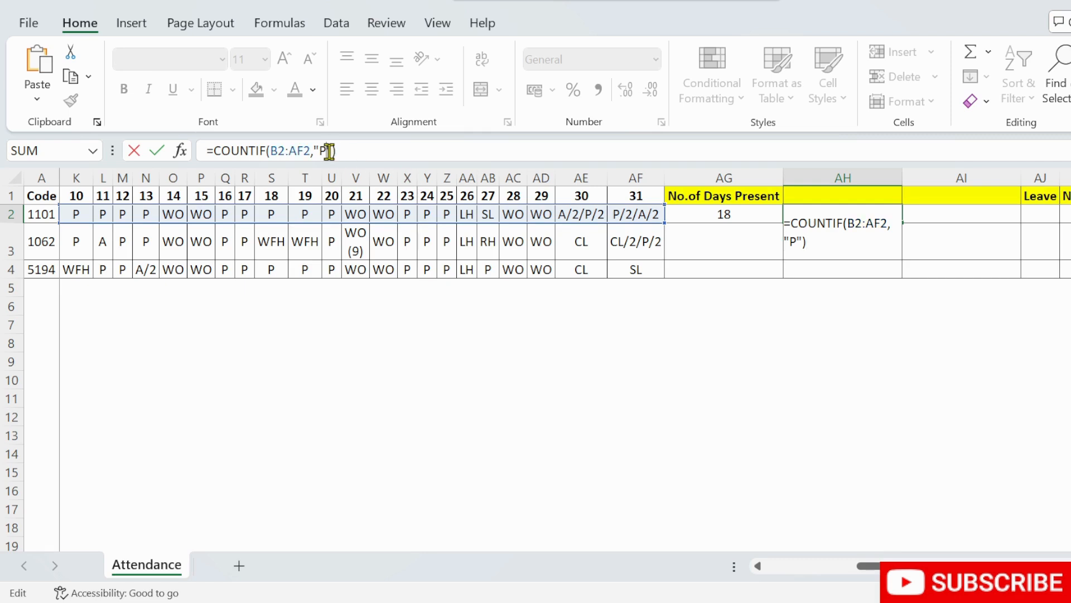
{"action": "key", "text": "BackSpace"}
{"action": "type", "text": "A/2"}
{"action": "type", "text": "/P/2"}
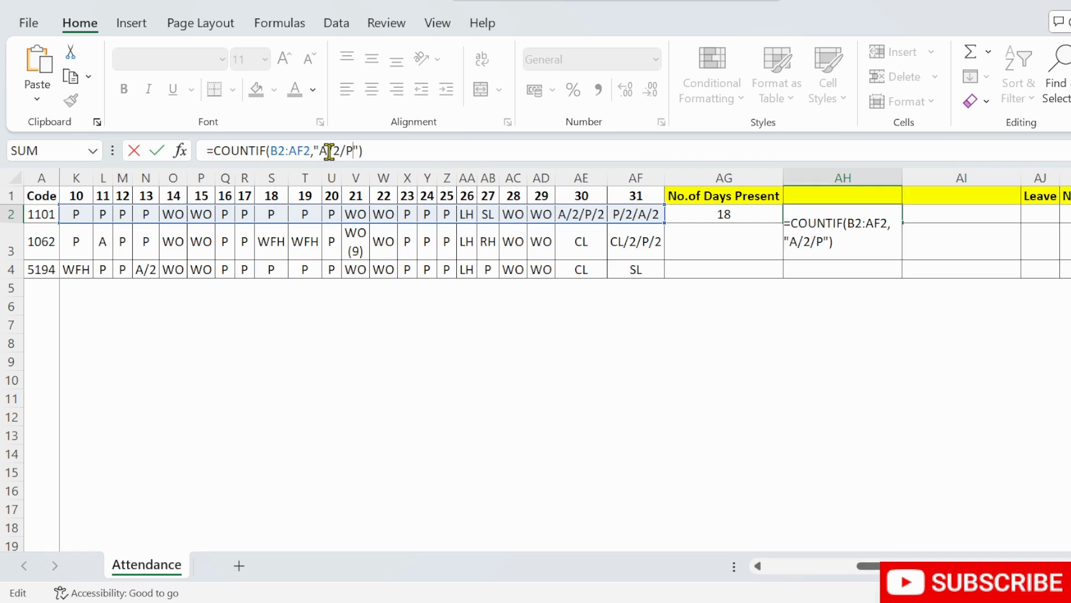
{"action": "key", "text": "Return"}
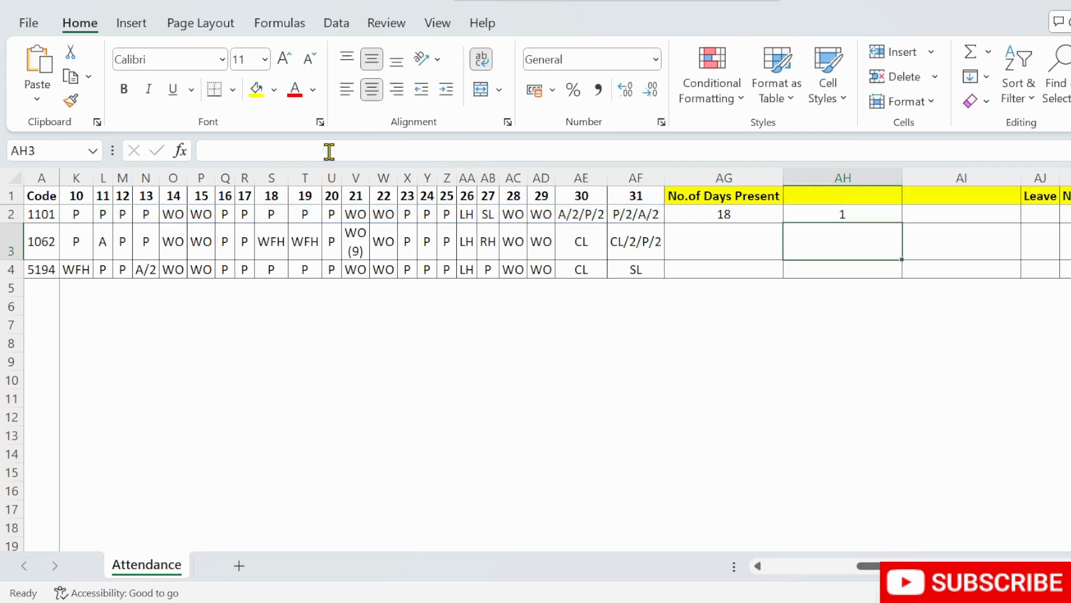
- Head the two new columns A/2/P/2 in AH1 and P/2/A/2 in AI1
{"action": "key", "text": "Up"}
{"action": "key", "text": "Up"}
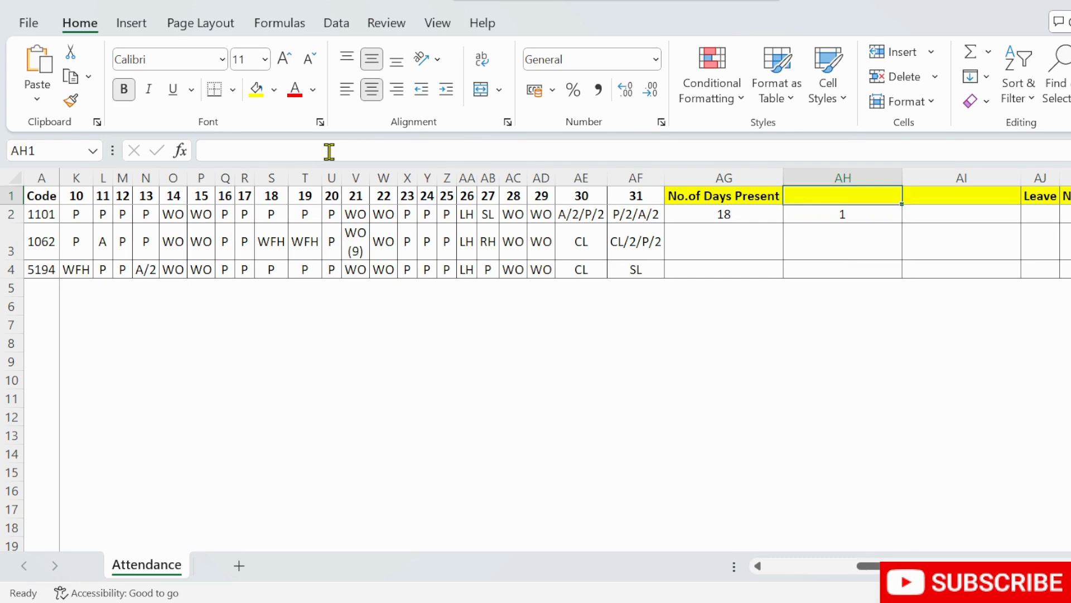
{"action": "type", "text": "A/2"}
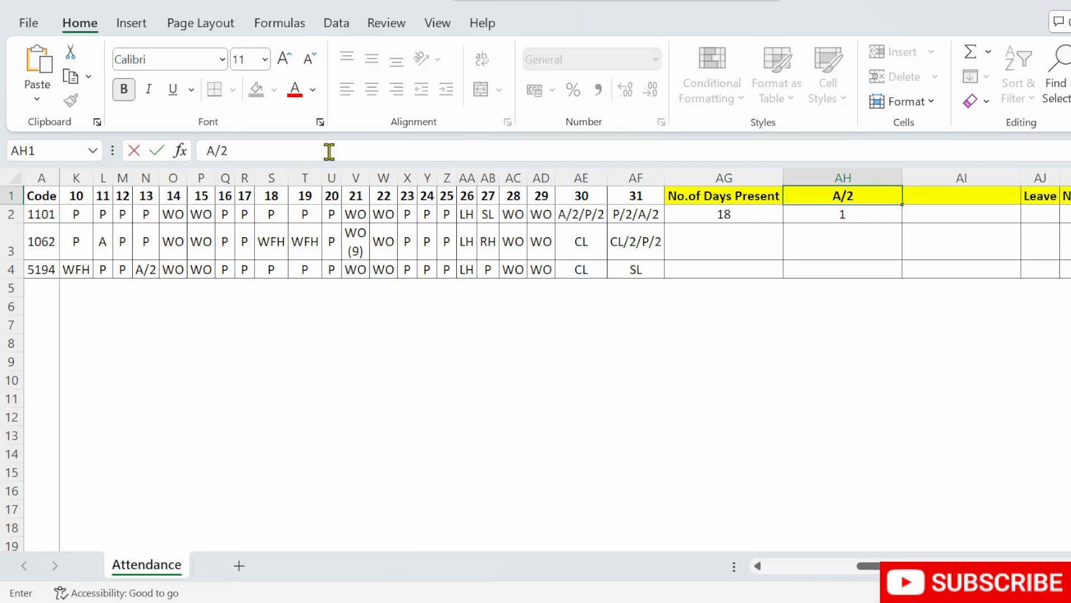
{"action": "type", "text": "/P/2"}
{"action": "key", "text": "Return"}
{"action": "key", "text": "Up"}
{"action": "key", "text": "Right"}
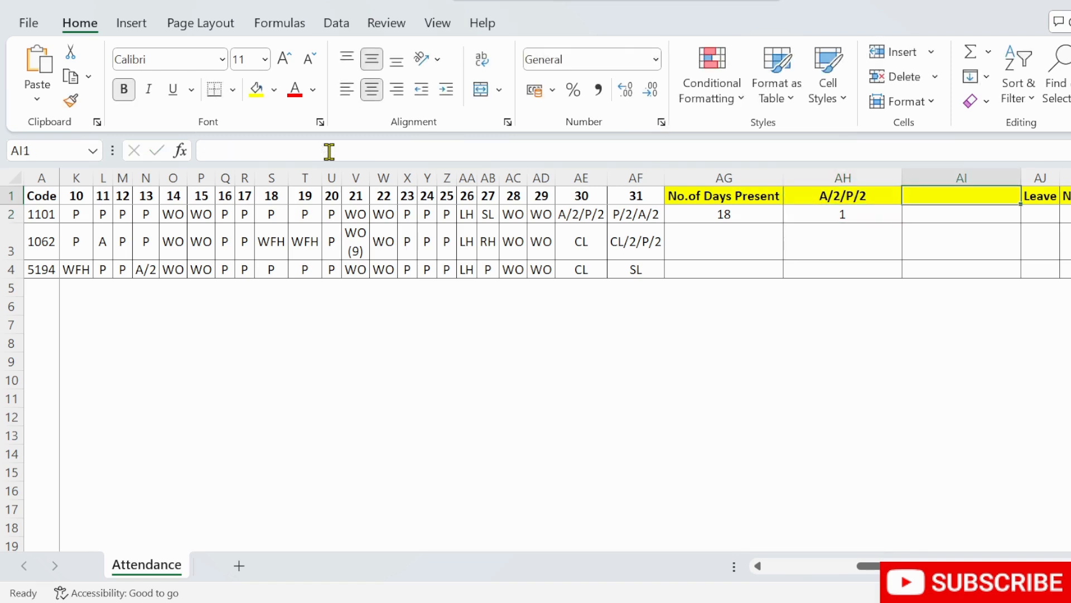
{"action": "type", "text": "P/2/"}
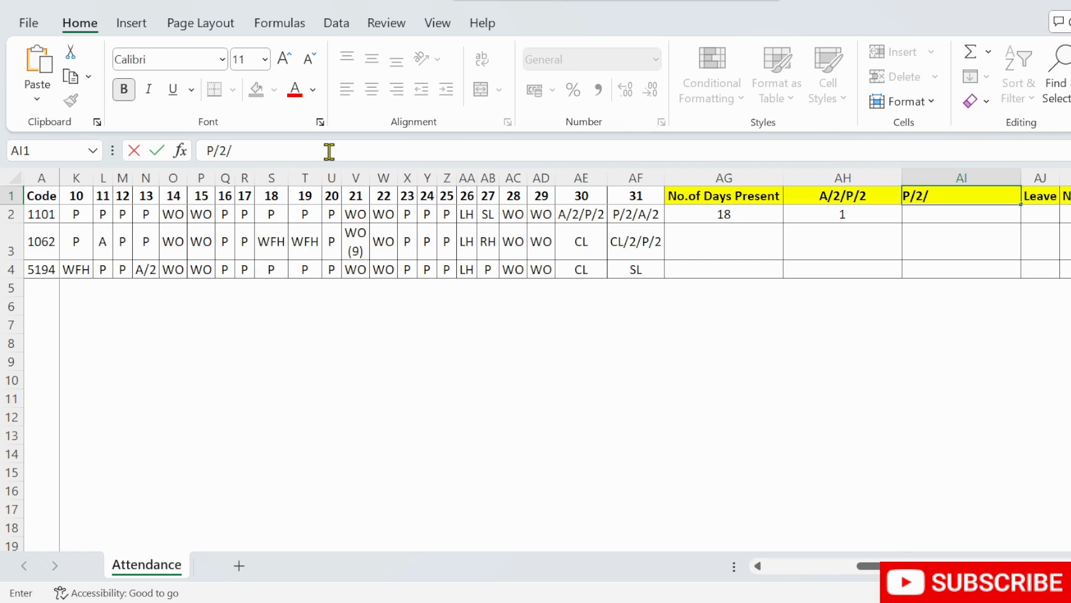
{"action": "type", "text": "A/2"}
{"action": "key", "text": "Return"}
{"action": "key", "text": "Left"}
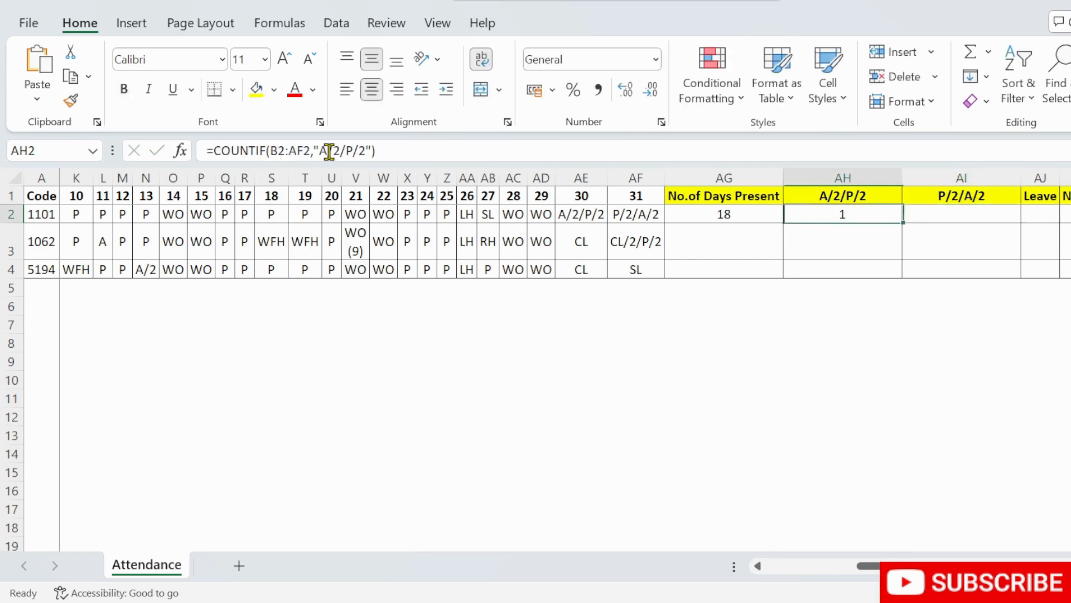
- Copy the COUNTIF formula text from AH2 into AI2 with its B2:AF2 range unchanged
{"action": "key", "text": "F2"}
{"action": "key", "text": "ctrl+c"}
{"action": "key", "text": "Tab"}
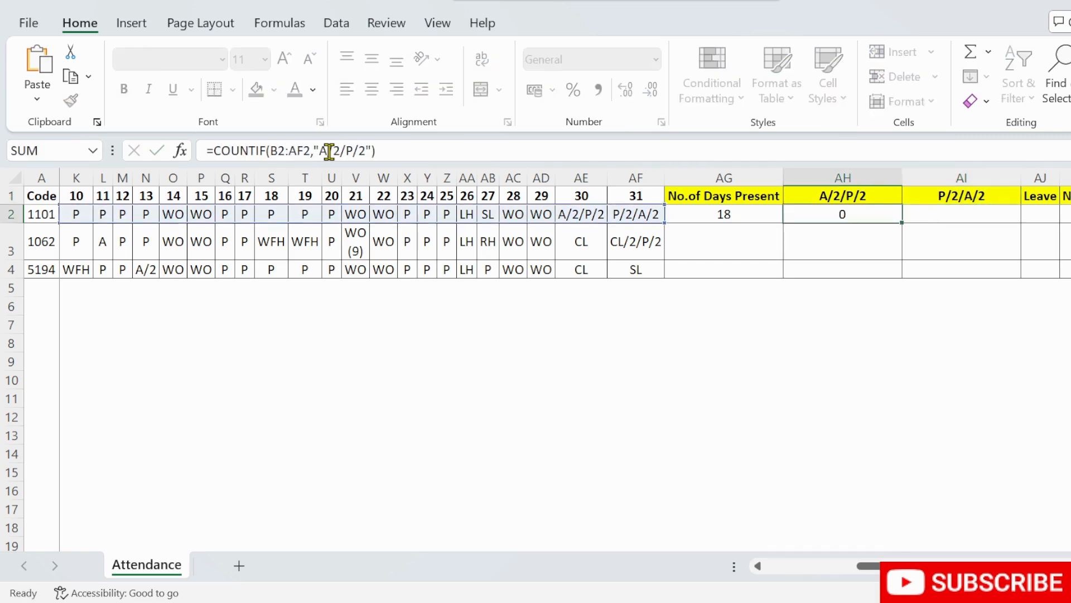
{"action": "key", "text": "F2"}
{"action": "key", "text": "ctrl+v"}
- Change the COUNTIF criterion in AI2 to "P/2/A/2"
{"action": "key", "text": "Left"}
{"action": "key", "text": "Left"}
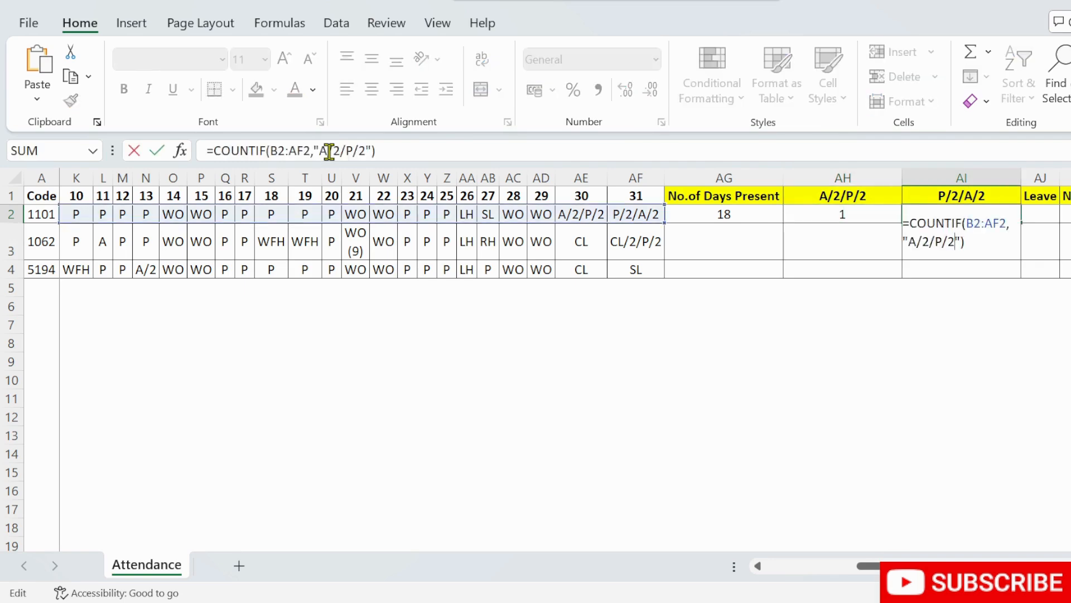
{"action": "key", "text": "Left"}
{"action": "key", "text": "BackSpace"}
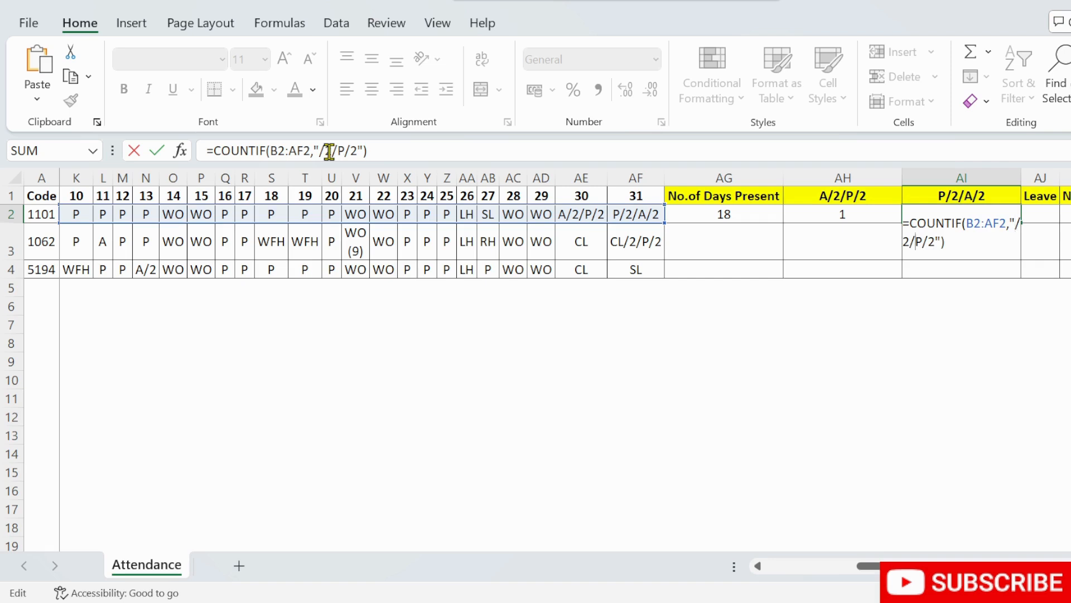
{"action": "type", "text": "P"}
{"action": "key", "text": "BackSpace"}
{"action": "type", "text": "A"}
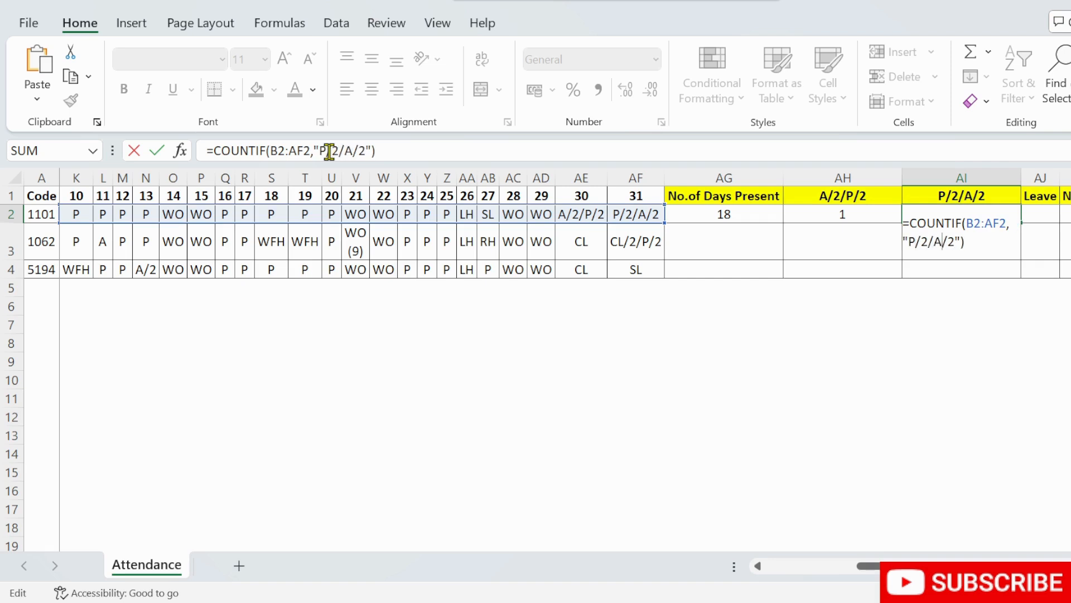
{"action": "key", "text": "Return"}
- Compare the half-day entries in AE2:AF2 with the COUNTIF results in AG2:AI2
{"action": "key", "text": "Up"}
{"action": "key", "text": "Left"}
{"action": "key", "text": "Left"}
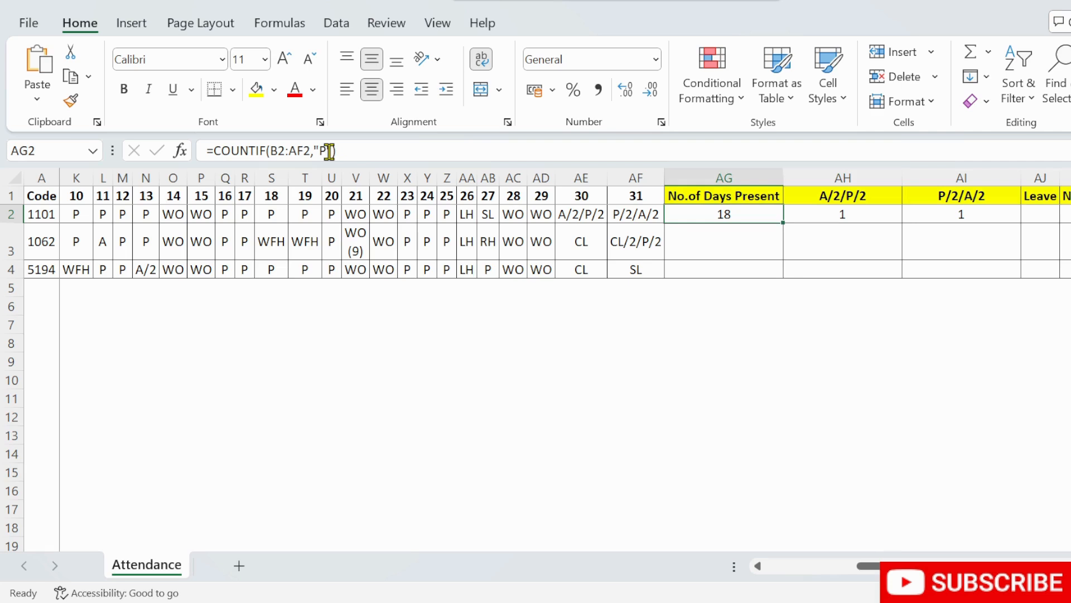
{"action": "key", "text": "Right"}
{"action": "key", "text": "Left"}
{"action": "key", "text": "Left"}
{"action": "key", "text": "Left"}
{"action": "key", "text": "shift+Right"}
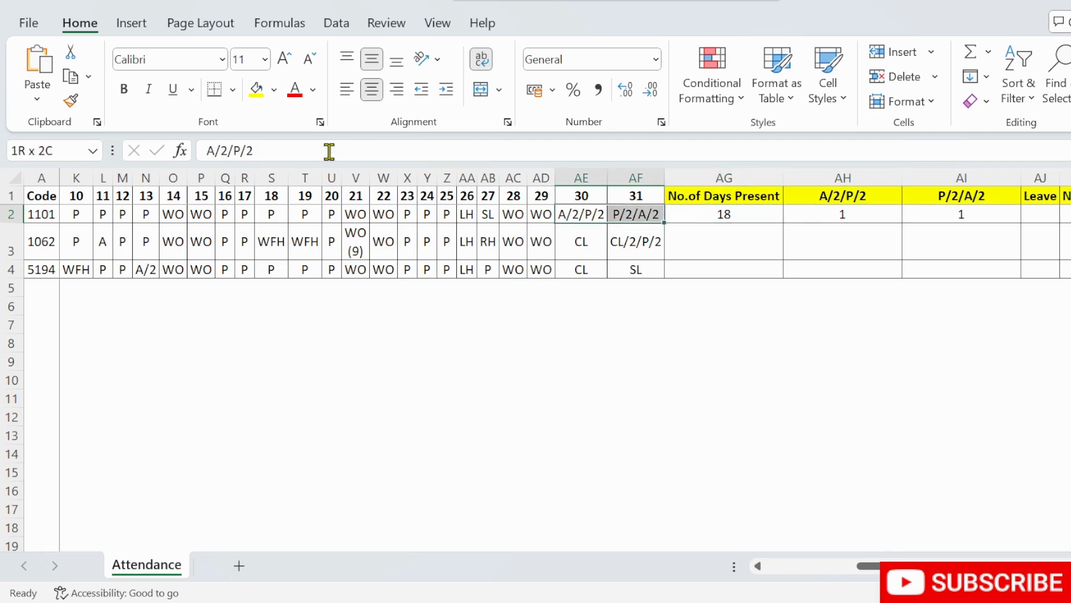
{"action": "key", "text": "Right"}
{"action": "key", "text": "Right"}
{"action": "key", "text": "Right"}
{"action": "key", "text": "Right"}
- AutoFit the widths of the A/2/P/2 and P/2/A/2 columns to AH1:AI2
{"action": "key", "text": "Left"}
{"action": "key", "text": "shift+Right"}
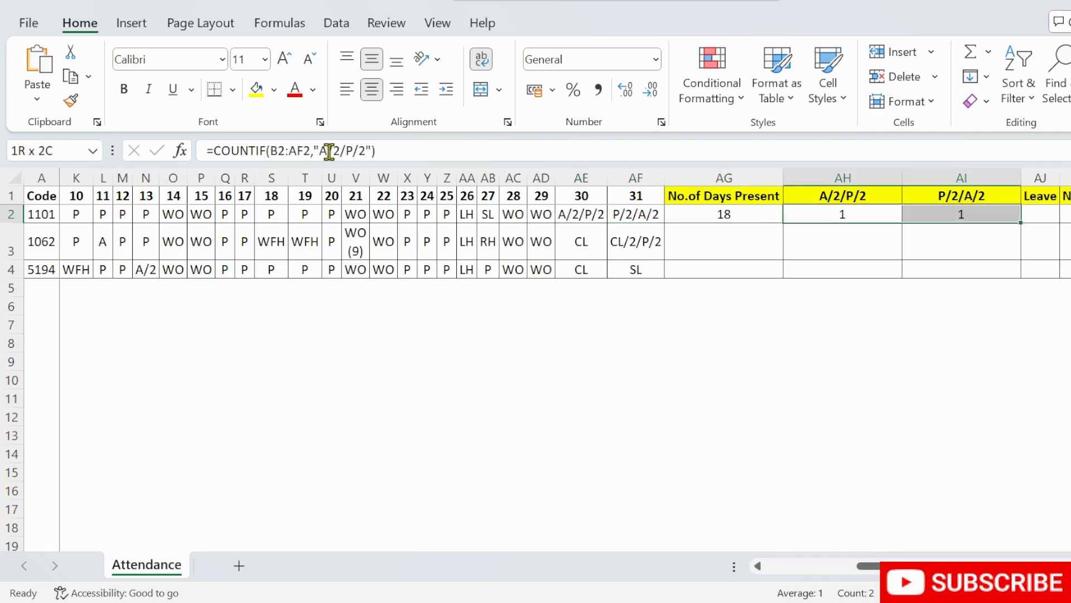
{"action": "key", "text": "shift+Up"}
{"action": "key", "text": "alt+h"}
{"action": "key", "text": "o"}
{"action": "key", "text": "i"}
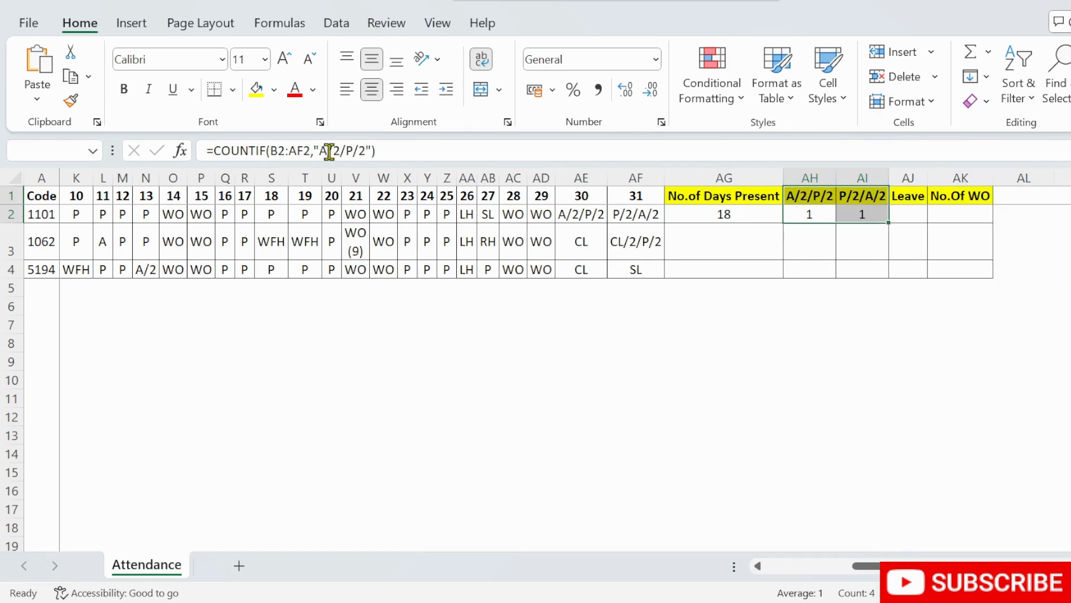
- Review the present and half-day counts in AG2:AI2 against the day 30 and 31 entries in row 2
{"action": "left_click", "coordinate": [746, 207]}
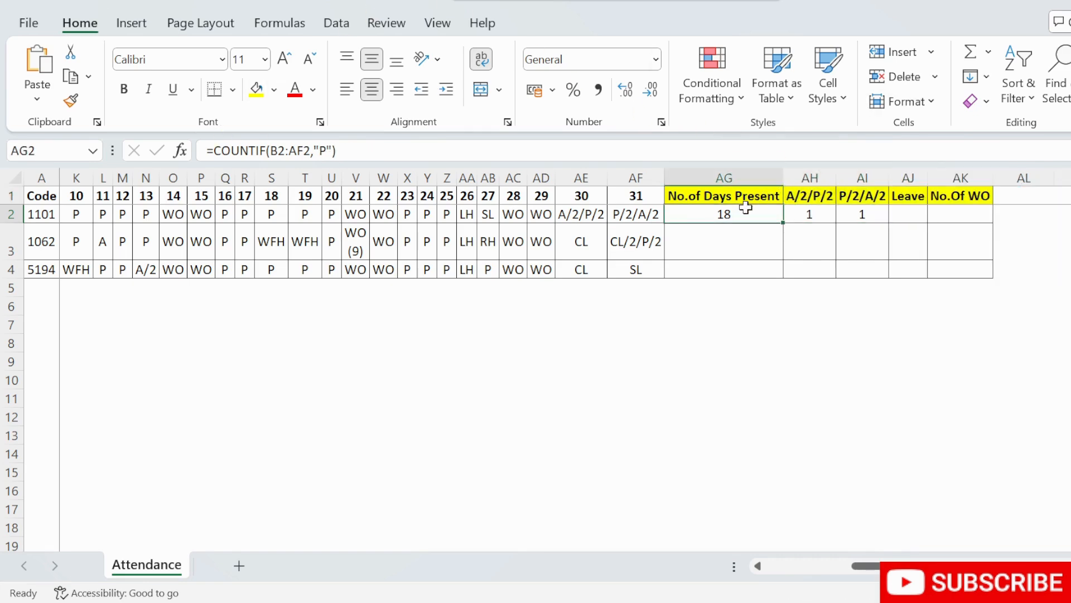
{"action": "key", "text": "shift+Right"}
{"action": "key", "text": "shift+Right"}
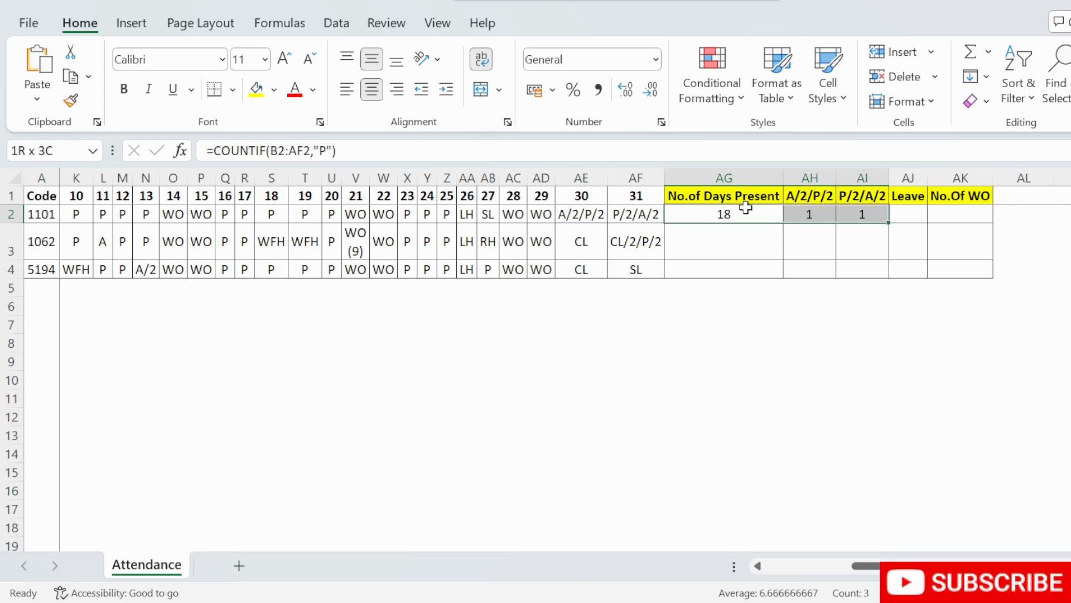
{"action": "key", "text": "Left"}
{"action": "key", "text": "Left"}
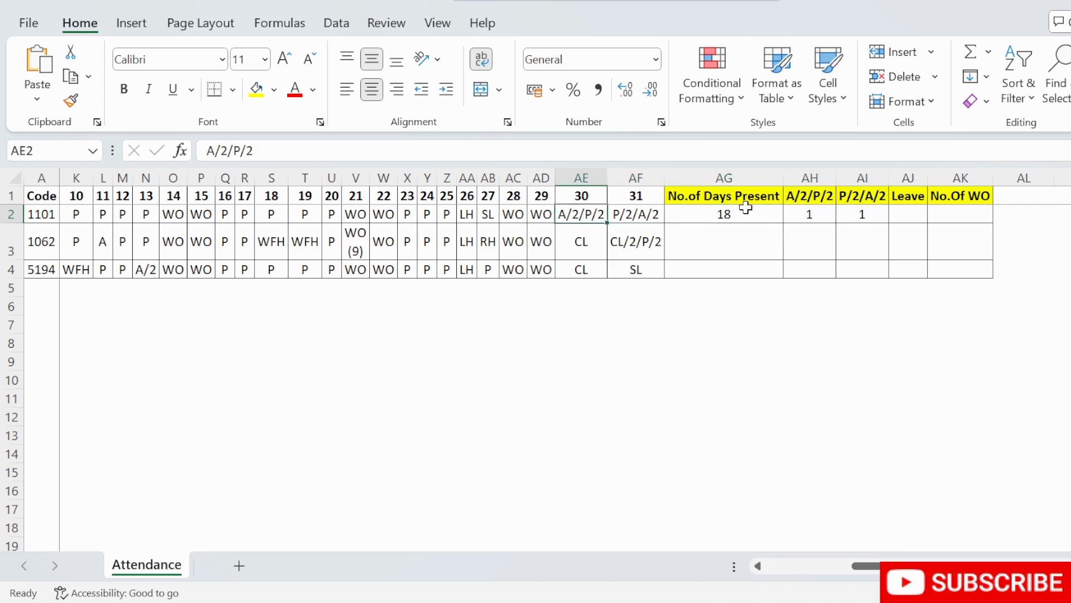
{"action": "key", "text": "shift+Right"}
{"action": "key", "text": "Left"}
{"action": "key", "text": "Left"}
{"action": "key", "text": "Left"}
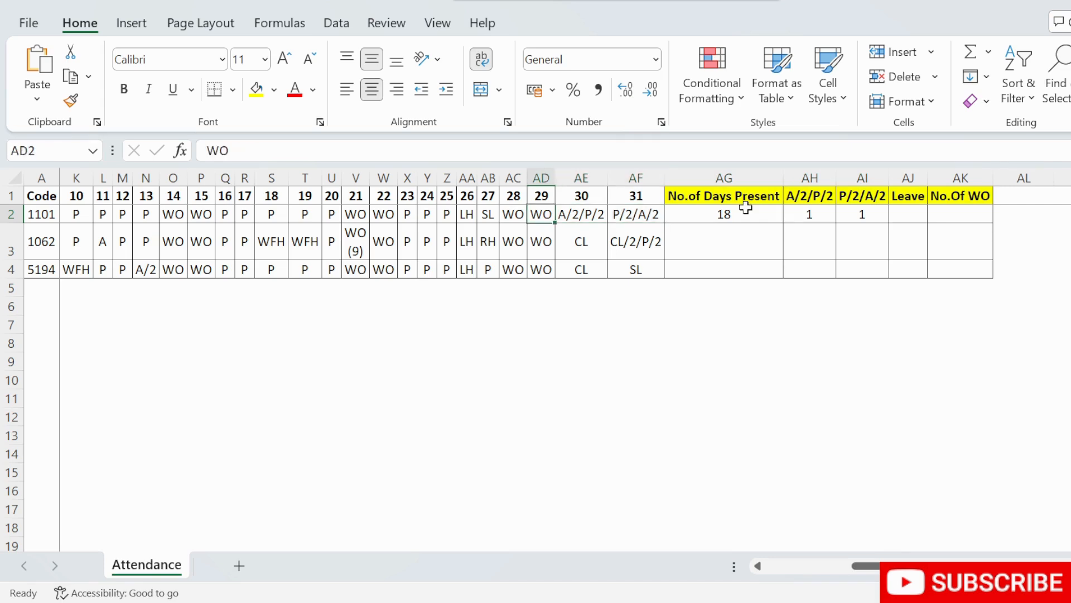
{"action": "key", "text": "Right"}
{"action": "key", "text": "Right"}
{"action": "key", "text": "Right"}
{"action": "key", "text": "shift+Right"}
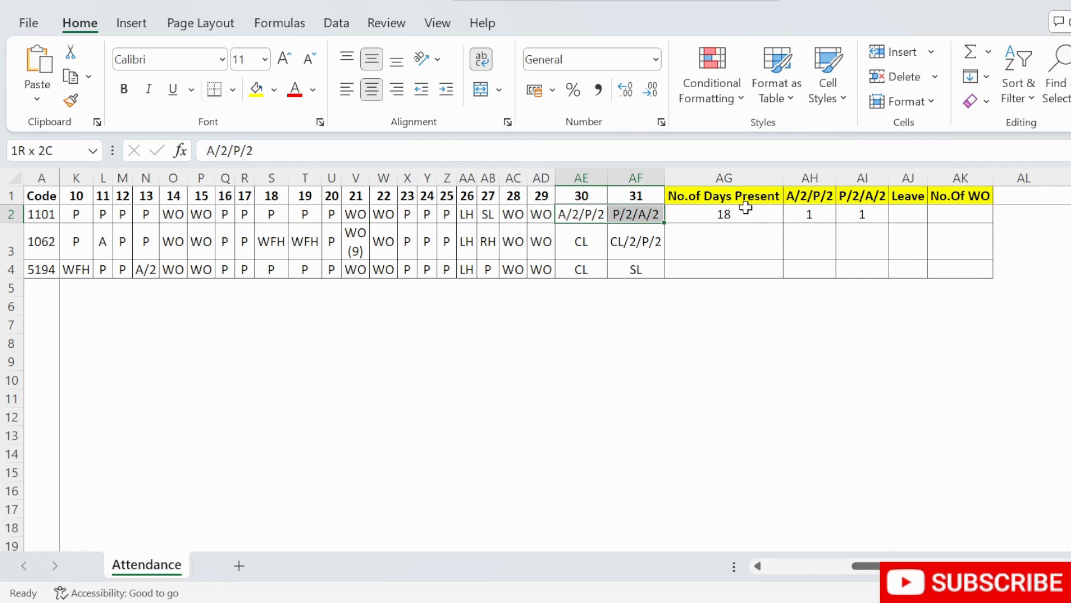
{"action": "left_click", "coordinate": [746, 207]}
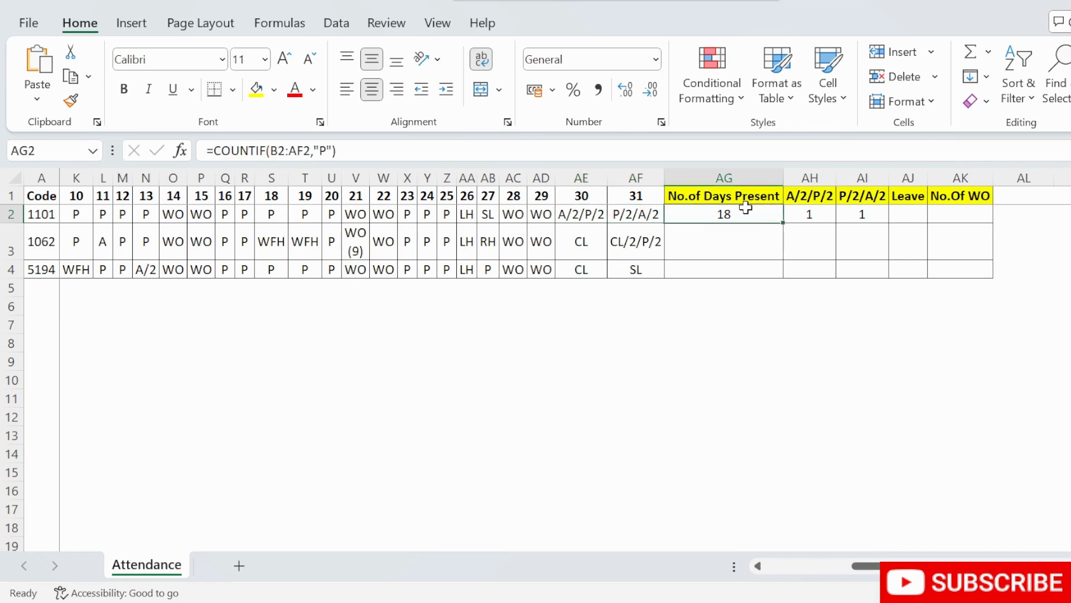
- Divide the COUNTIF formula in AH2 by 2
{"action": "key", "text": "Right"}
{"action": "left_click", "coordinate": [457, 150]}
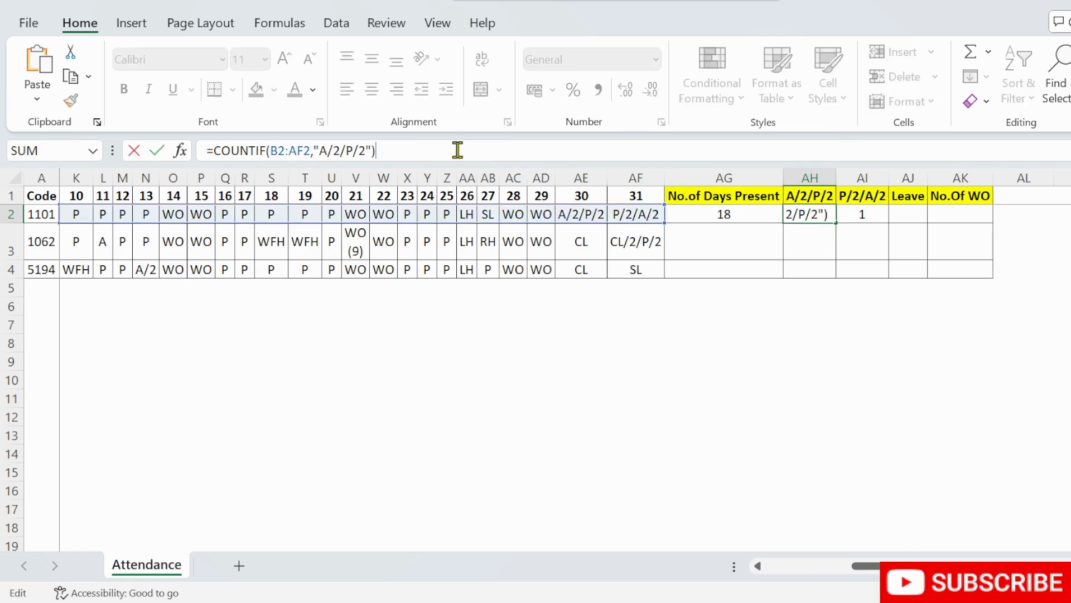
{"action": "type", "text": "/2"}
{"action": "key", "text": "Return"}
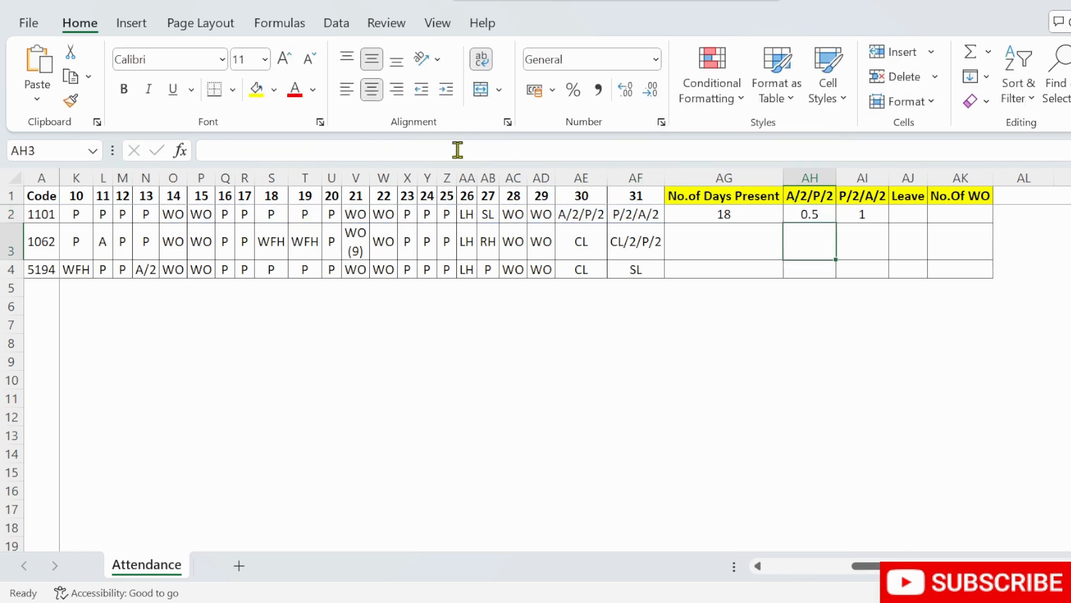
- Divide the COUNTIF formula in AI2 by 2
{"action": "key", "text": "Up"}
{"action": "key", "text": "Right"}
{"action": "left_click", "coordinate": [458, 149]}
{"action": "type", "text": "/"}
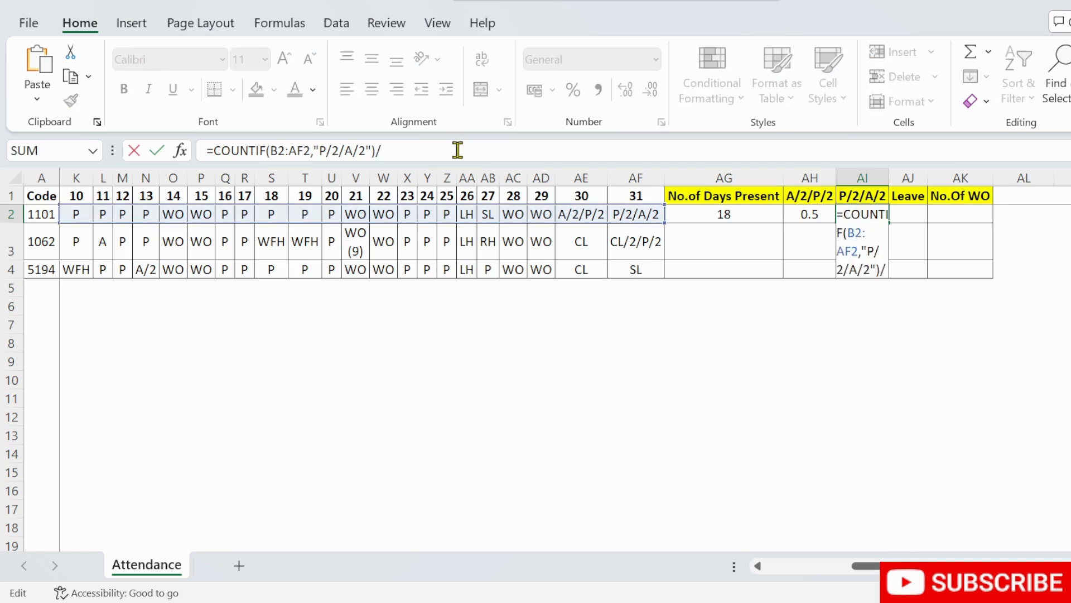
{"action": "type", "text": "2"}
{"action": "key", "text": "Return"}
- Check the halved values in AH2:AI2 against the half-day entries in AE2:AF2
{"action": "key", "text": "Up"}
{"action": "key", "text": "Left"}
{"action": "key", "text": "Left"}
{"action": "key", "text": "shift+Right"}
{"action": "key", "text": "shift+Right"}
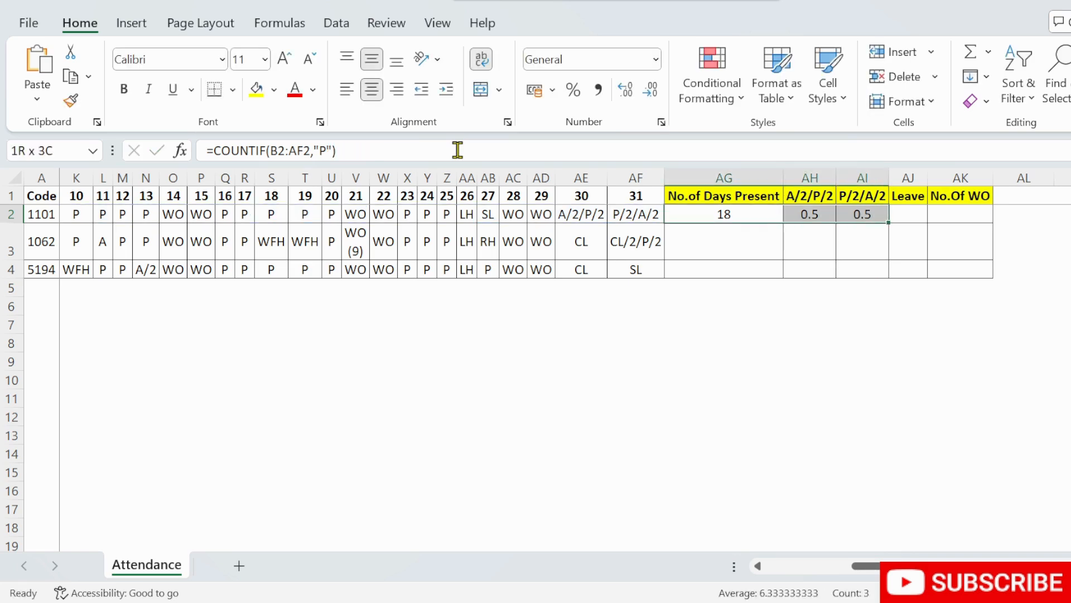
{"action": "key", "text": "Right"}
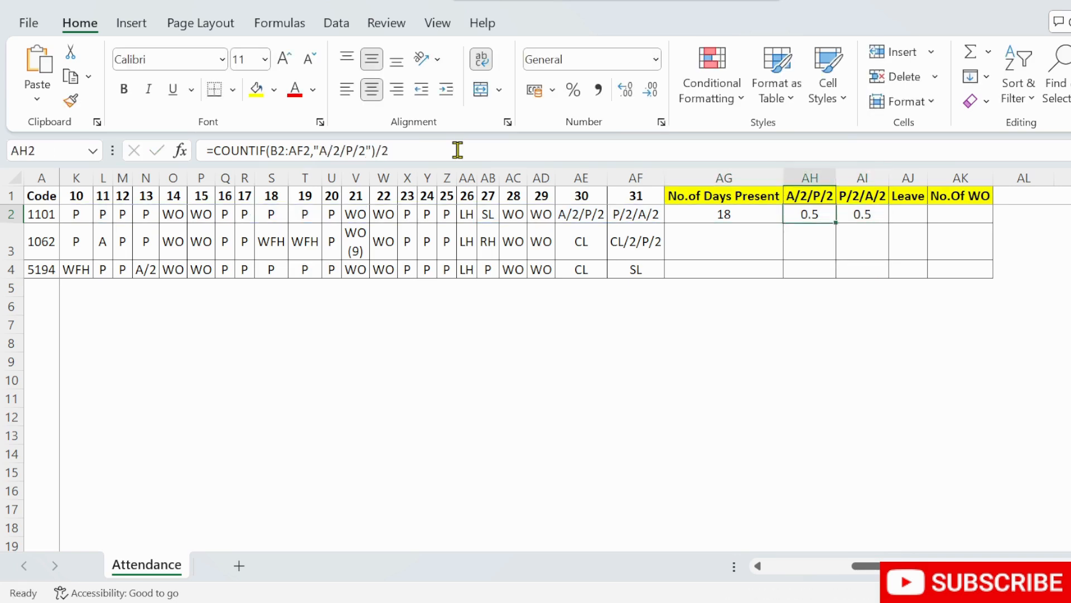
{"action": "key", "text": "Up"}
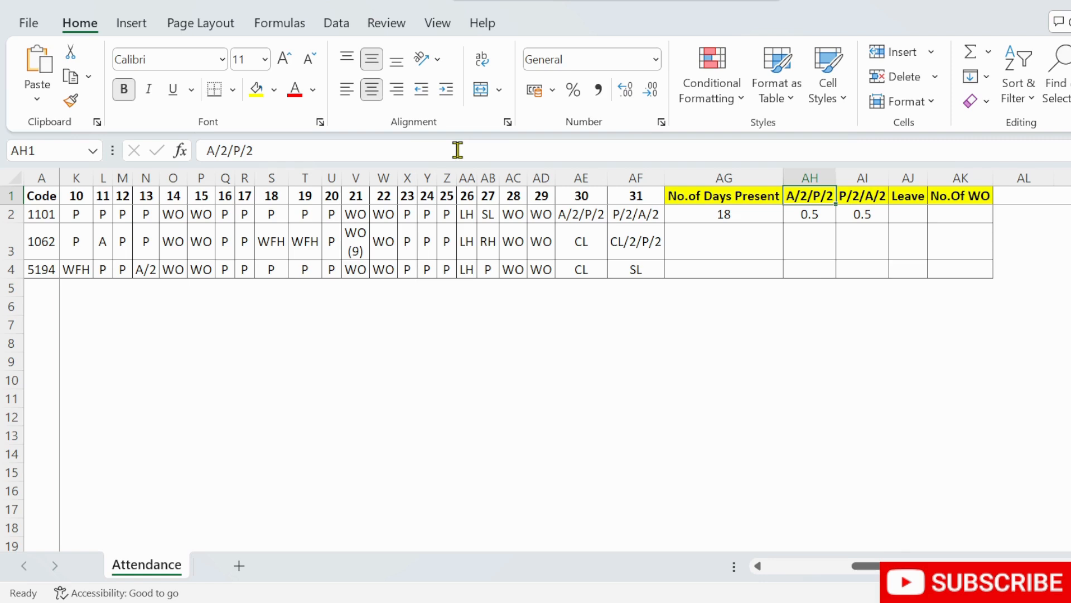
{"action": "key", "text": "Down"}
{"action": "key", "text": "Left"}
{"action": "key", "text": "Left"}
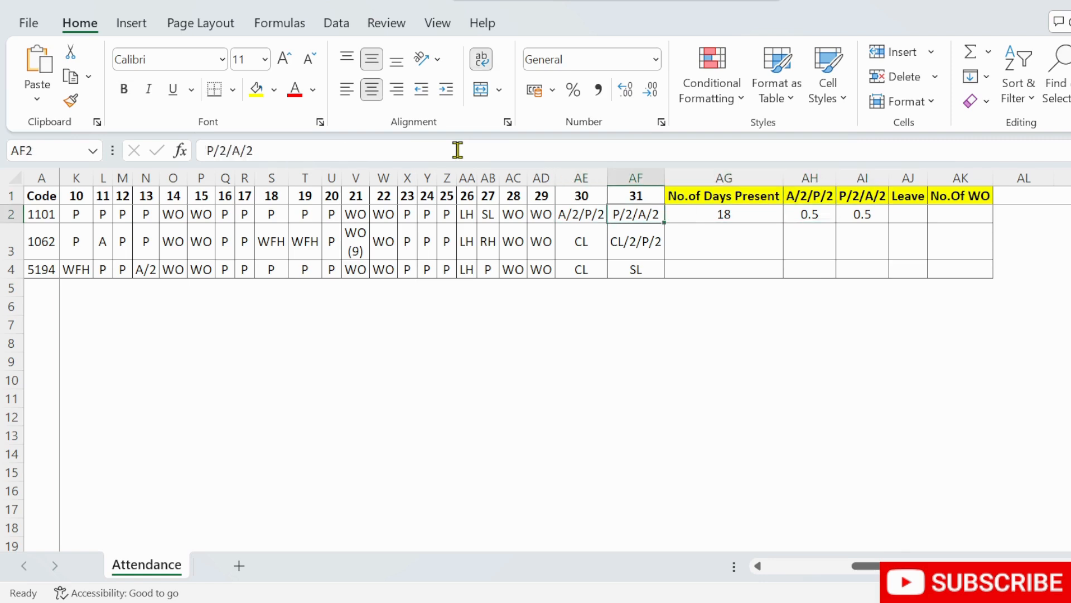
{"action": "key", "text": "shift+Left"}
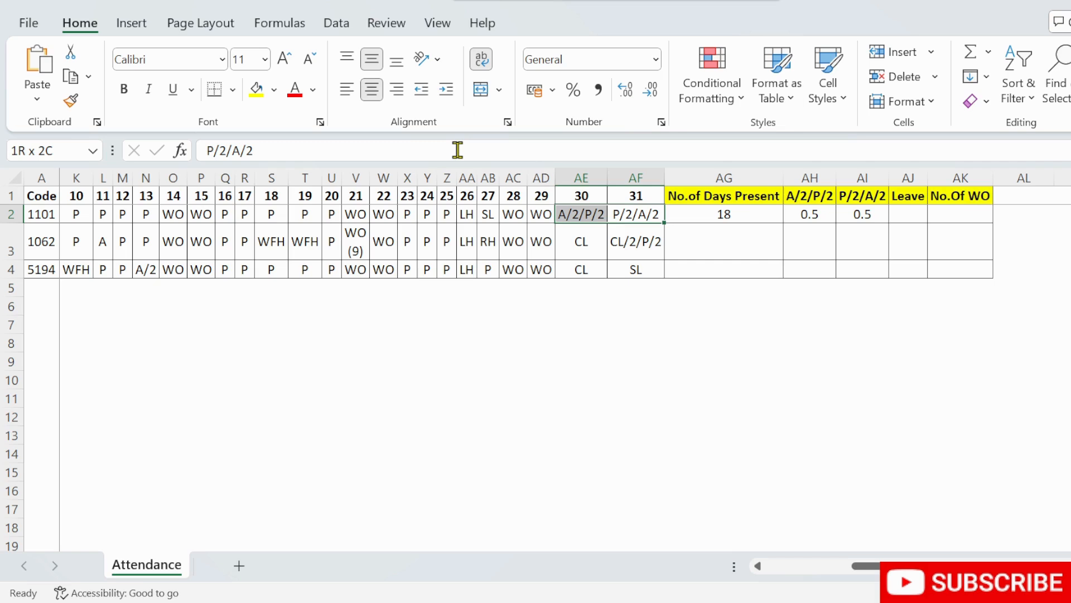
- Try extending the SL entry for day 27 in AB2 to SL/2/P/2
{"action": "key", "text": "Left"}
{"action": "key", "text": "Left"}
{"action": "key", "text": "Left"}
{"action": "key", "text": "Left"}
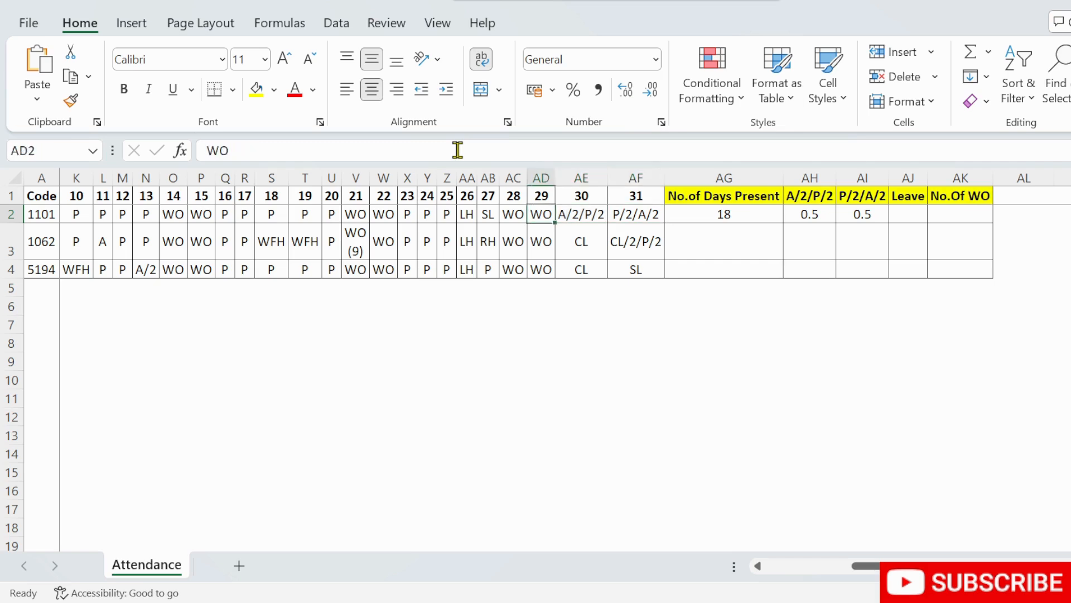
{"action": "key", "text": "F2"}
{"action": "type", "text": "/2"}
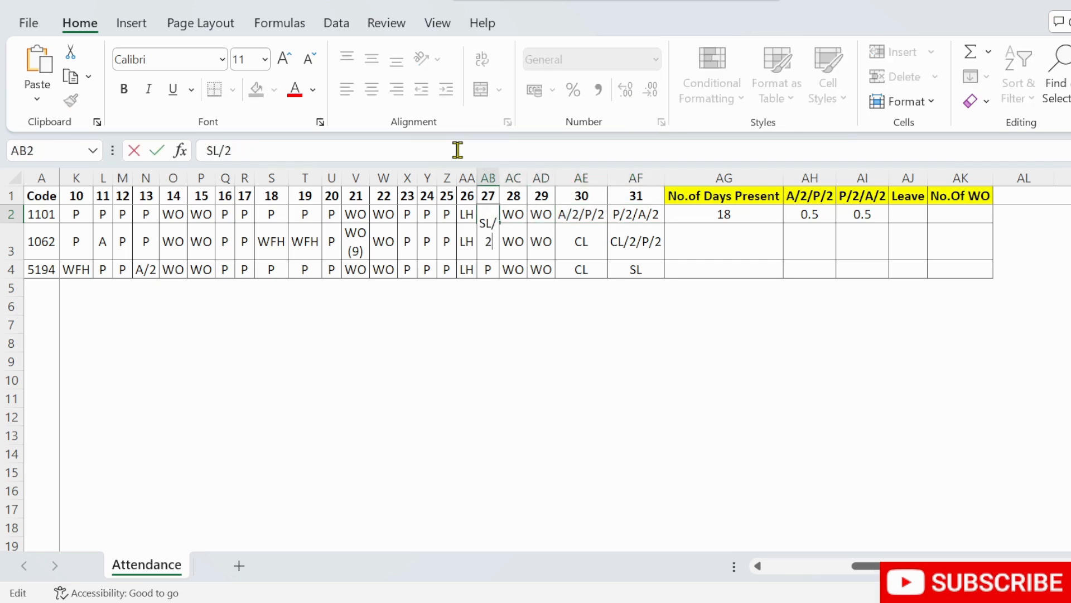
{"action": "type", "text": "/P/"}
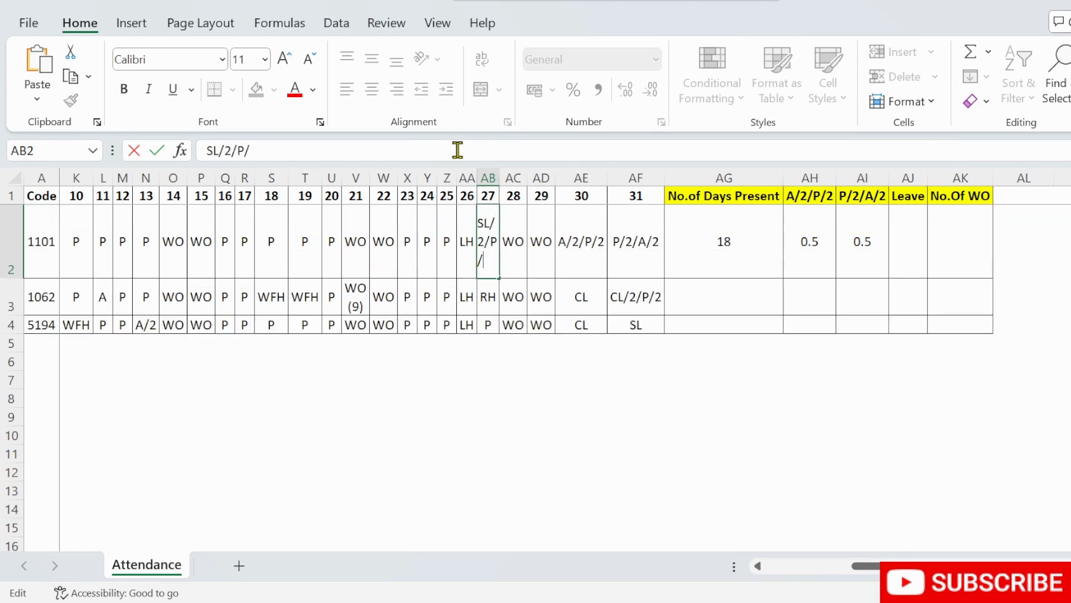
{"action": "key", "text": "Return"}
- Examine the Leave column and the attendance count cells in row 2 alongside the half-day leave entry
{"action": "key", "text": "Up"}
{"action": "key", "text": "Right"}
{"action": "key", "text": "Right"}
{"action": "key", "text": "Right"}
{"action": "key", "text": "Right"}
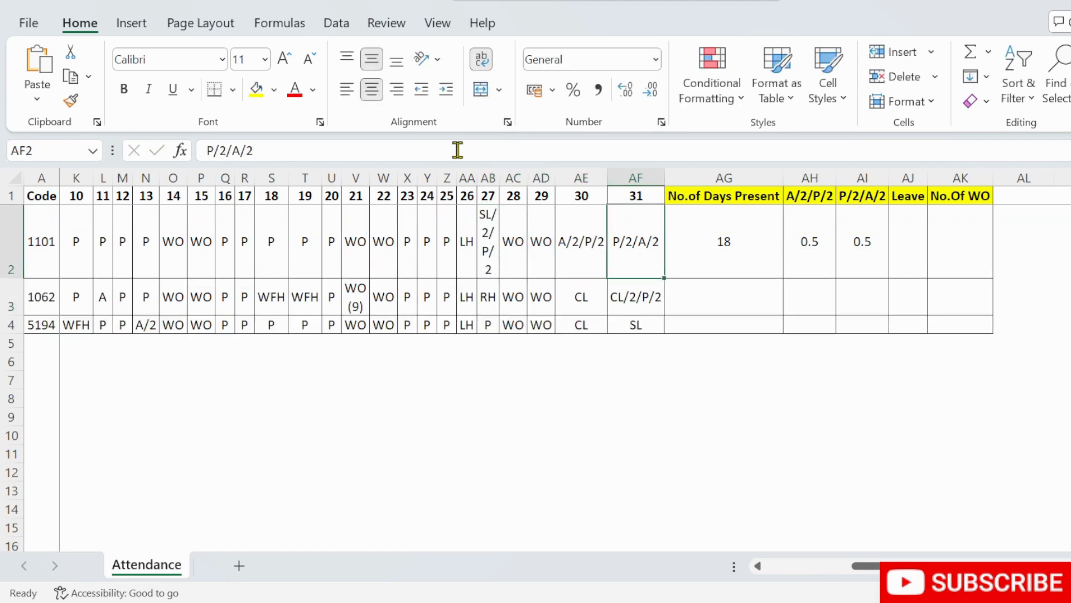
{"action": "key", "text": "Right"}
{"action": "key", "text": "Right"}
{"action": "key", "text": "Up"}
{"action": "key", "text": "Right"}
{"action": "key", "text": "Right"}
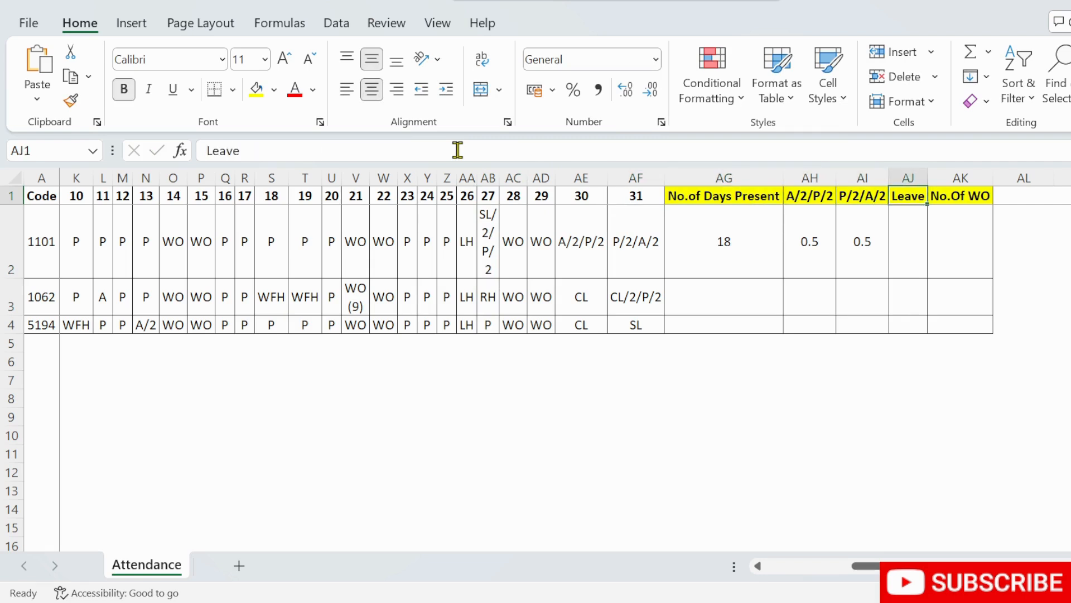
{"action": "key", "text": "Down"}
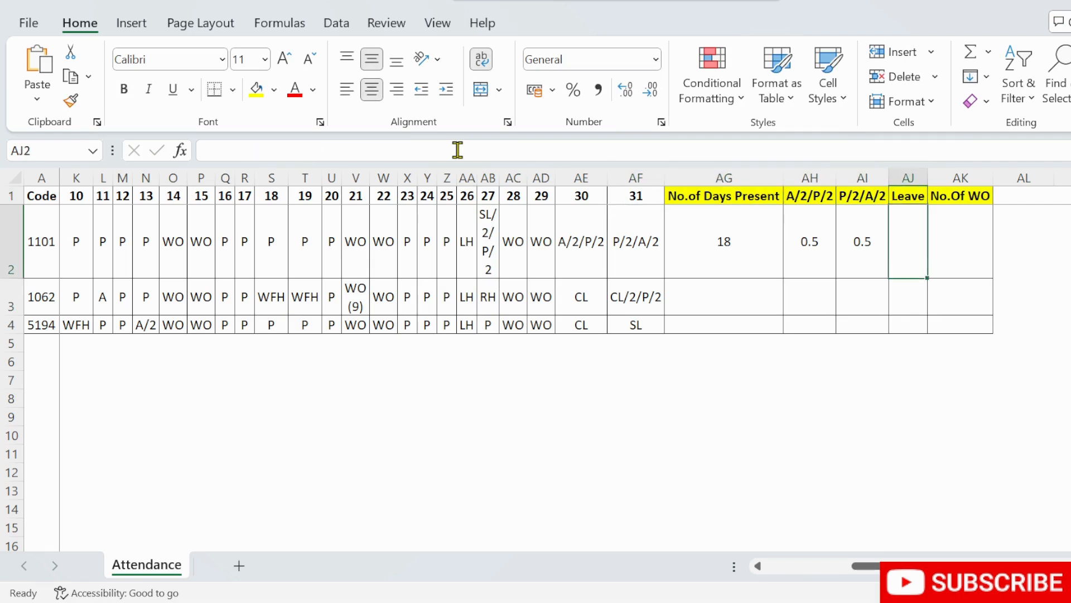
{"action": "key", "text": "shift+Left"}
{"action": "key", "text": "shift+Left"}
{"action": "key", "text": "shift+Left"}
{"action": "key", "text": "shift+Left"}
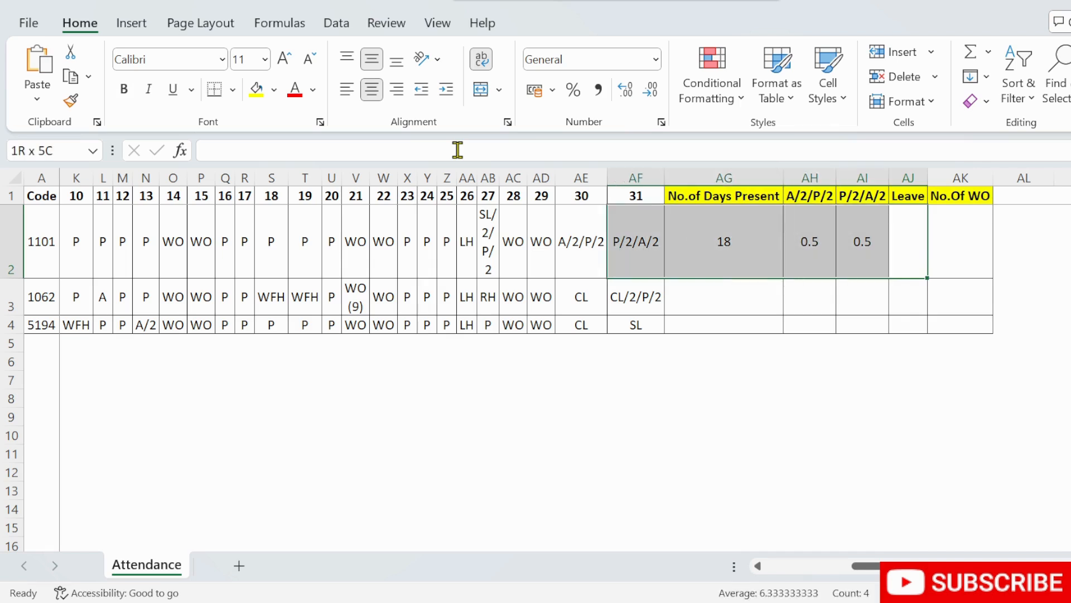
{"action": "key", "text": "Right"}
{"action": "key", "text": "Left"}
{"action": "key", "text": "Left"}
{"action": "key", "text": "Left"}
{"action": "key", "text": "Left"}
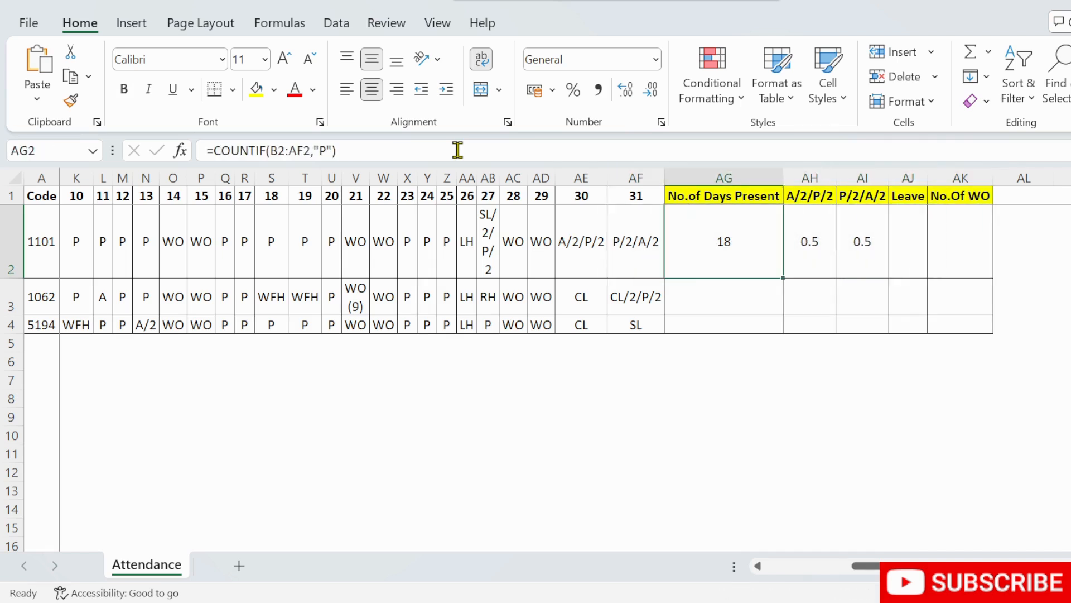
- Undo the half-day leave edit in AB2
{"action": "key", "text": "Left"}
{"action": "key", "text": "Left"}
{"action": "key", "text": "Left"}
{"action": "key", "text": "Left"}
{"action": "key", "text": "Left"}
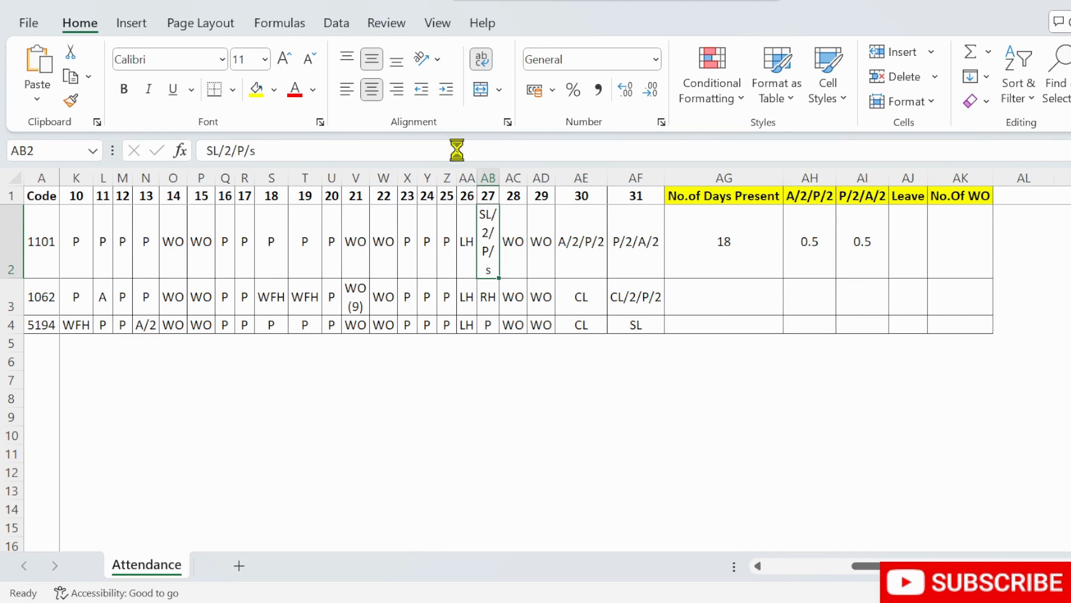
{"action": "key", "text": "ctrl+z"}
- Review the No.of Days Present formula in AG2 and the half-day columns AH and AI
{"action": "key", "text": "Right"}
{"action": "key", "text": "Right"}
{"action": "key", "text": "Right"}
{"action": "key", "text": "Right"}
{"action": "key", "text": "Right"}
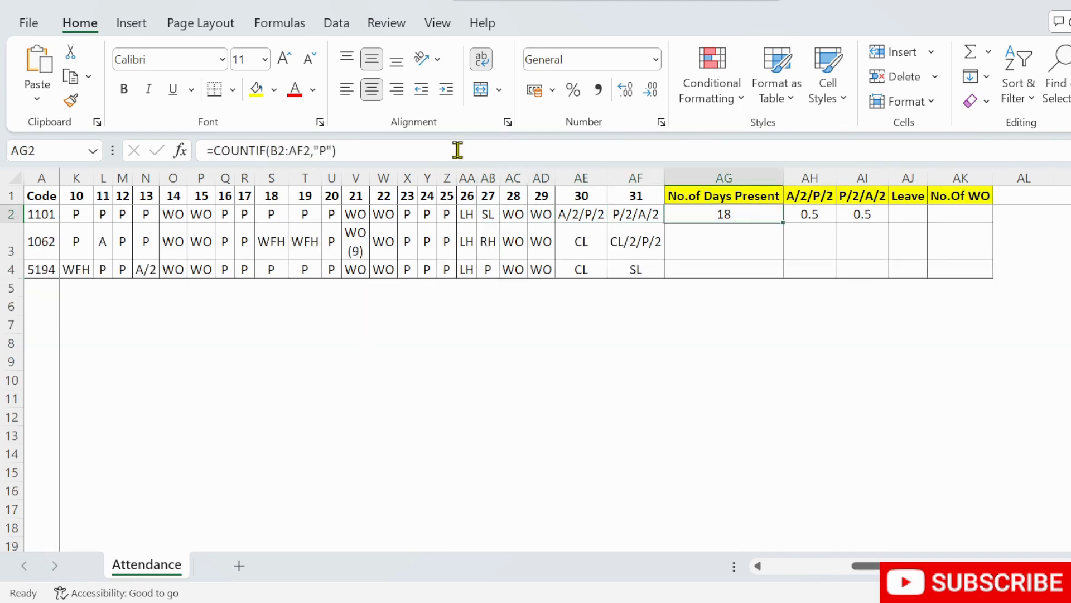
{"action": "key", "text": "Up"}
{"action": "key", "text": "Right"}
{"action": "key", "text": "Down"}
{"action": "key", "text": "shift+Right"}
{"action": "key", "text": "shift+Up"}
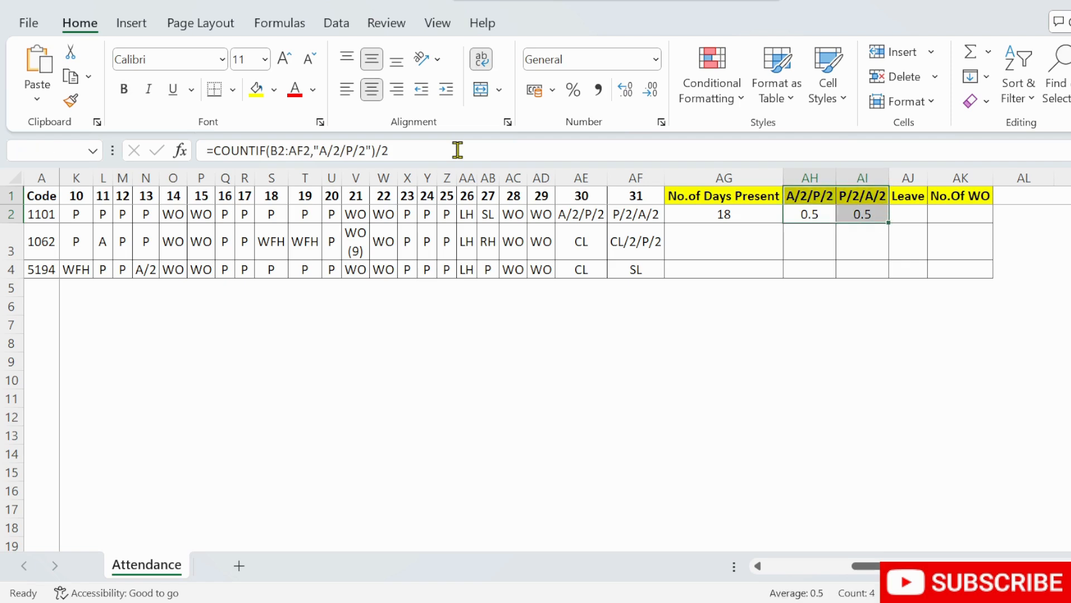
{"action": "key", "text": "Left"}
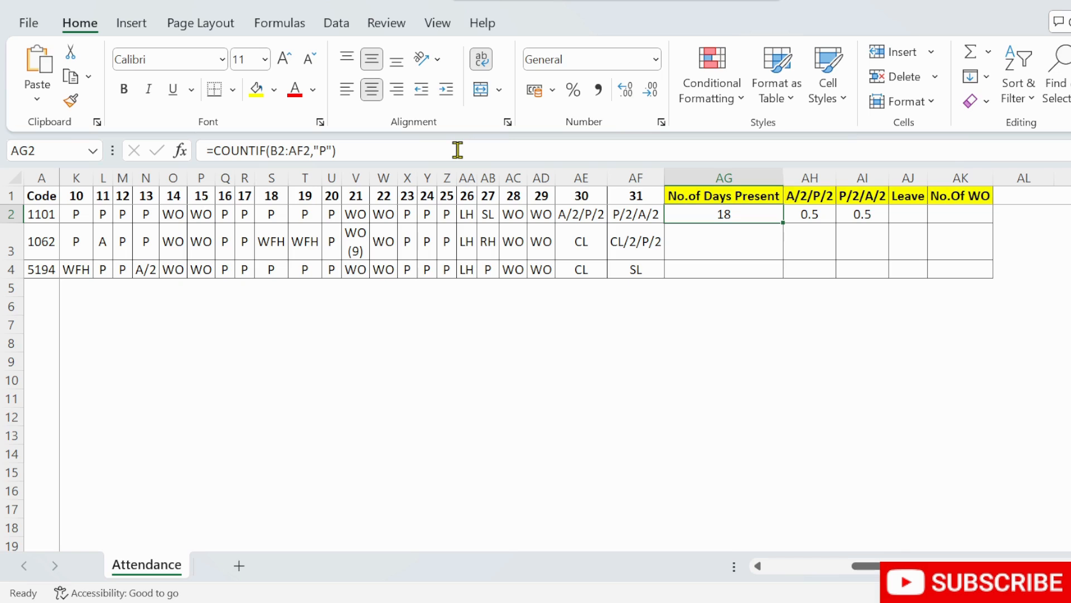
{"action": "key", "text": "Right"}
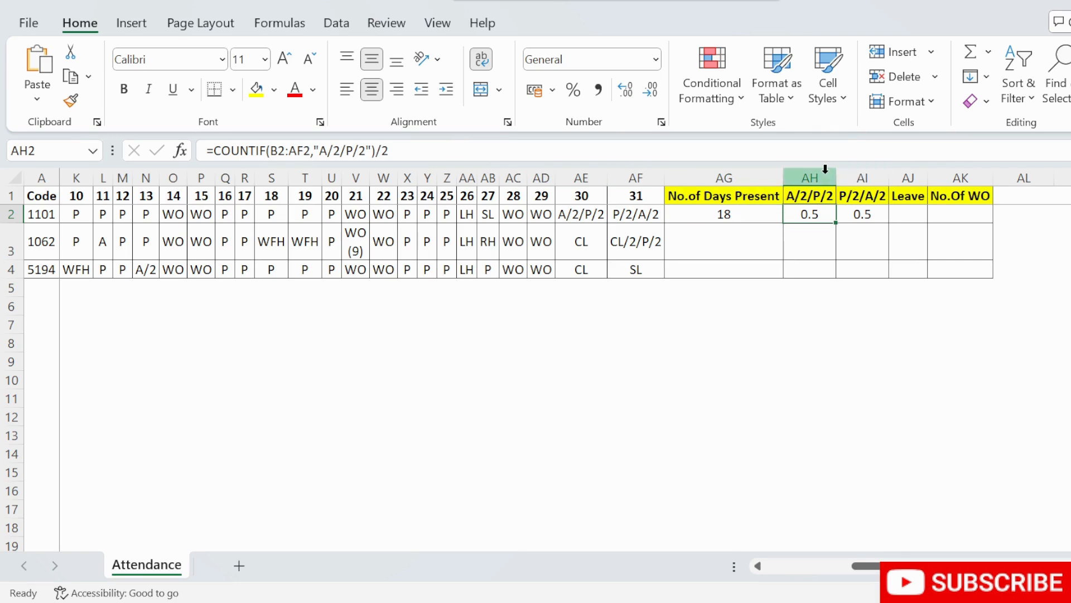
- Delete the A/2/P/2 and P/2/A/2 helper columns beside No.of Days Present
{"action": "left_click_drag", "start_coordinate": [825, 174], "coordinate": [848, 174]}
{"action": "key", "text": "ctrl+minus"}
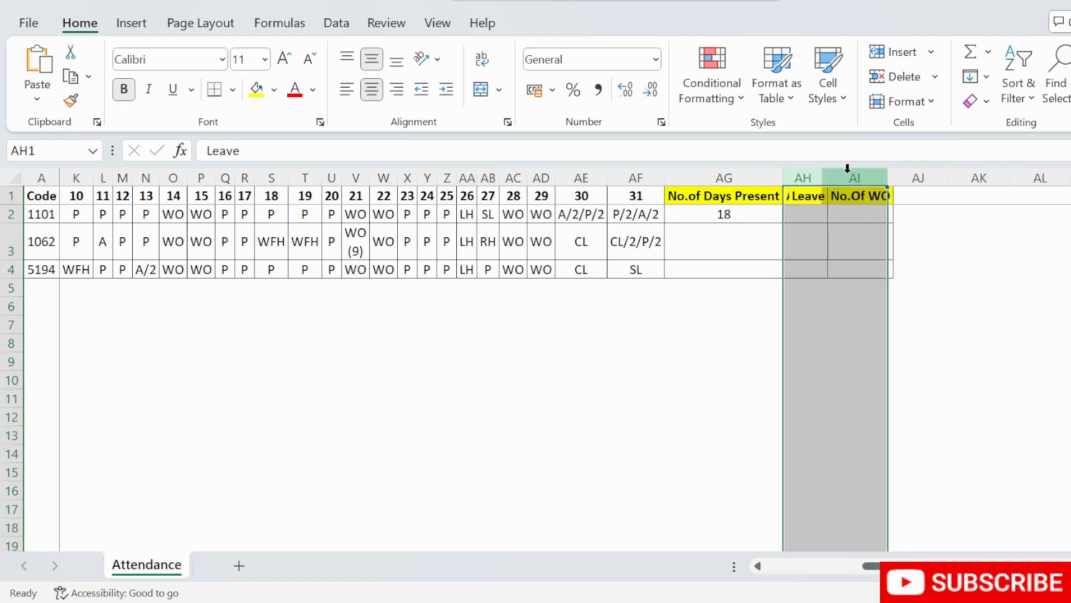
{"action": "key", "text": "Left"}
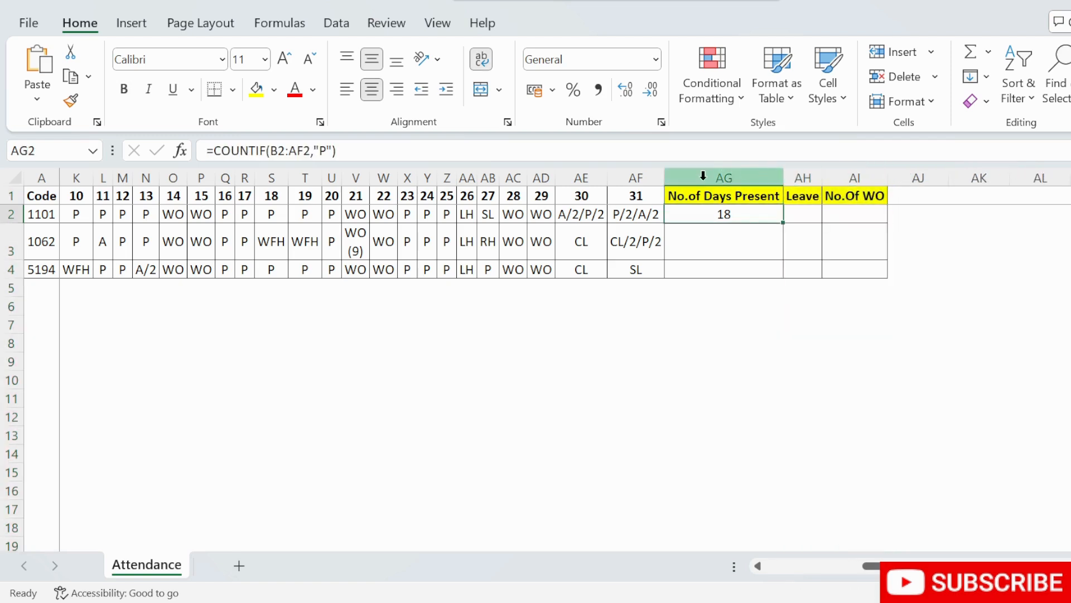
- Examine the half-day entries in AE2 and AF2 alongside the No.of Days Present formula in AG2
{"action": "left_click", "coordinate": [595, 218]}
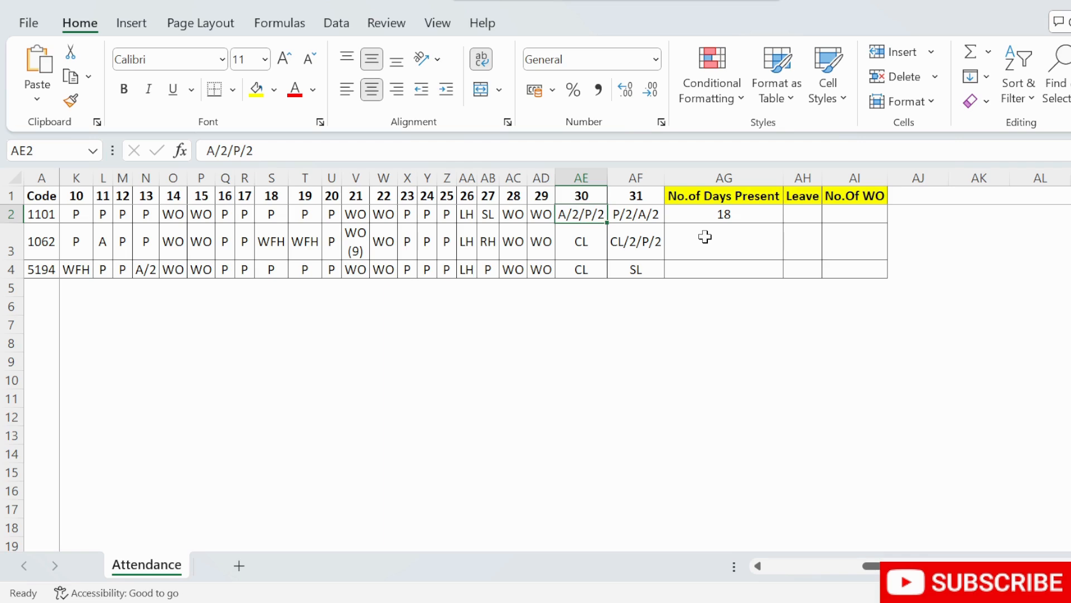
{"action": "key", "text": "shift+Right"}
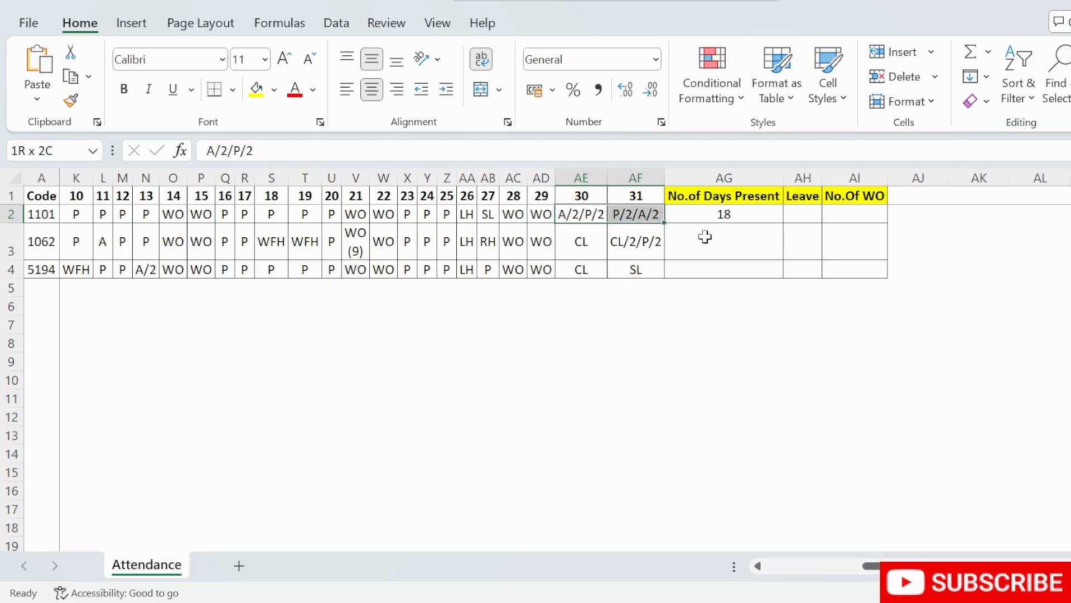
{"action": "key", "text": "Right"}
{"action": "key", "text": "Right"}
{"action": "key", "text": "Left"}
{"action": "key", "text": "Left"}
{"action": "key", "text": "shift+Right"}
{"action": "key", "text": "Right"}
{"action": "key", "text": "Right"}
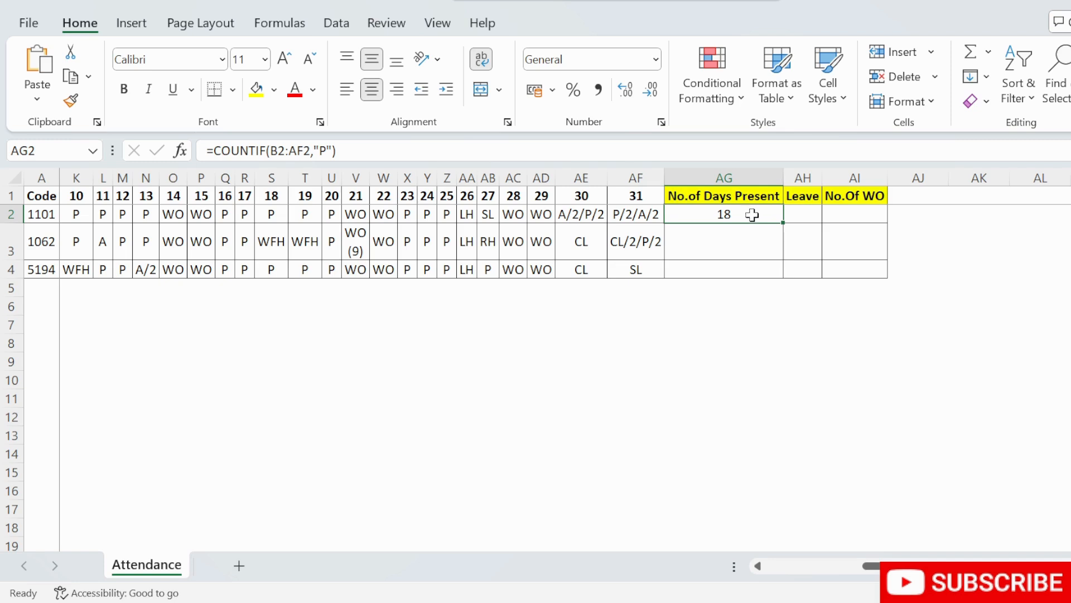
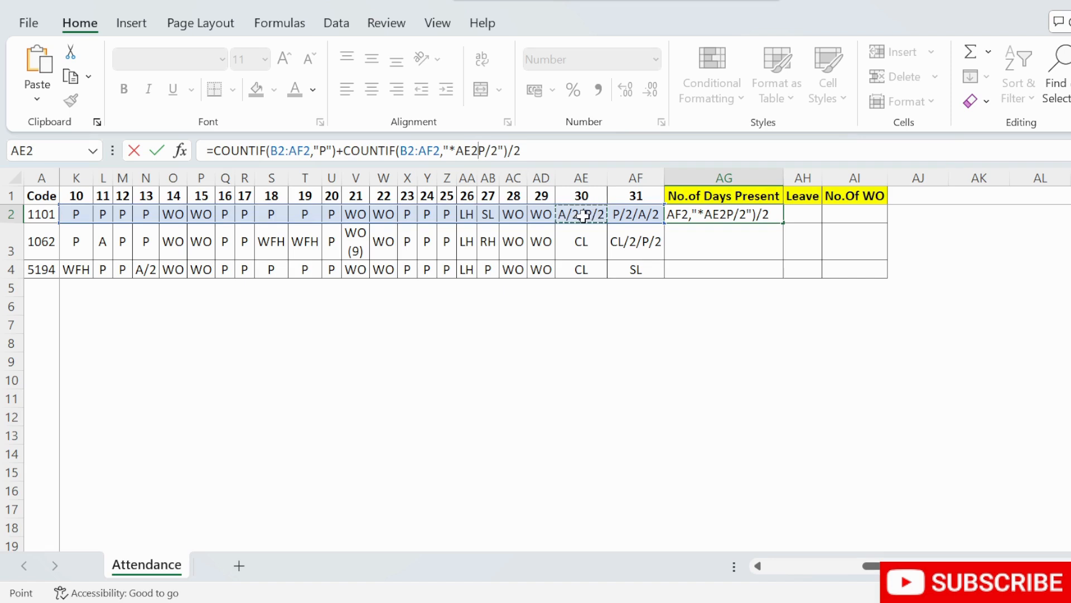
- Finish the AG2 formula as =COUNTIF(B2:AF2,"P")+COUNTIF(B2:AF2,"*P/2")/2
{"action": "key", "text": "ctrl+Return"}
- Inspect the text before P/2 in AE2 and after P/2 in AF2, comparing both with the wildcard criterion in AG2
{"action": "left_click", "coordinate": [581, 215]}
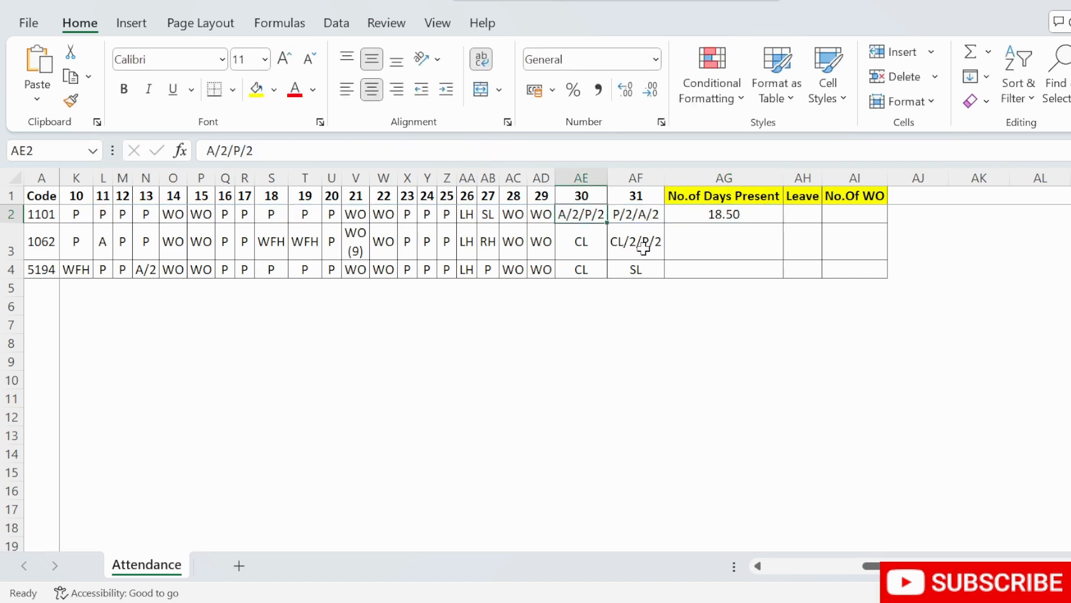
{"action": "key", "text": "F2"}
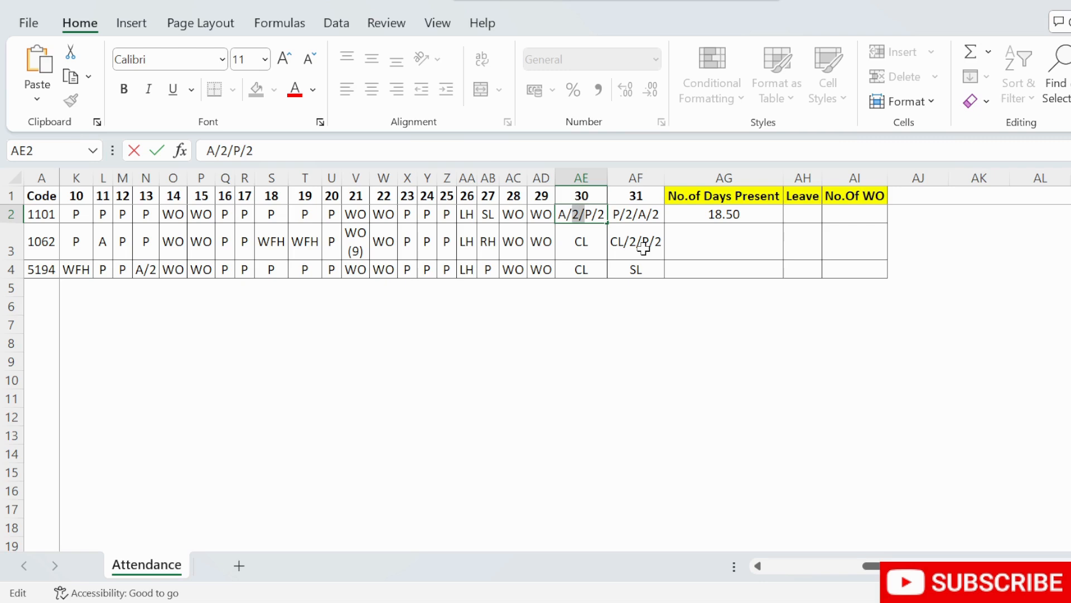
{"action": "key", "text": "shift+Left"}
{"action": "key", "text": "shift+Left"}
{"action": "left_click", "coordinate": [646, 215]}
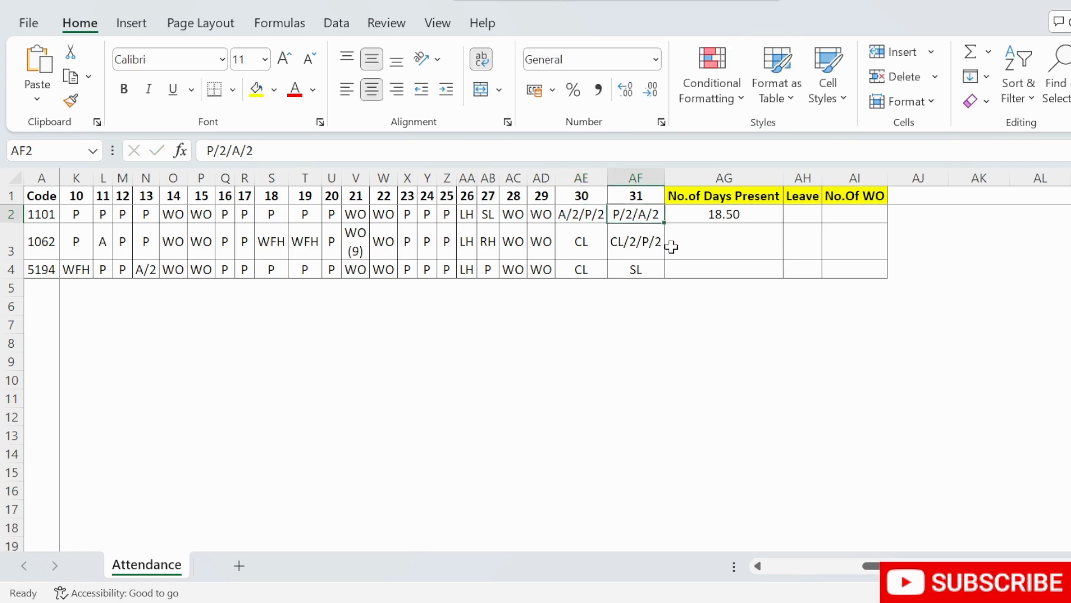
{"action": "key", "text": "F2"}
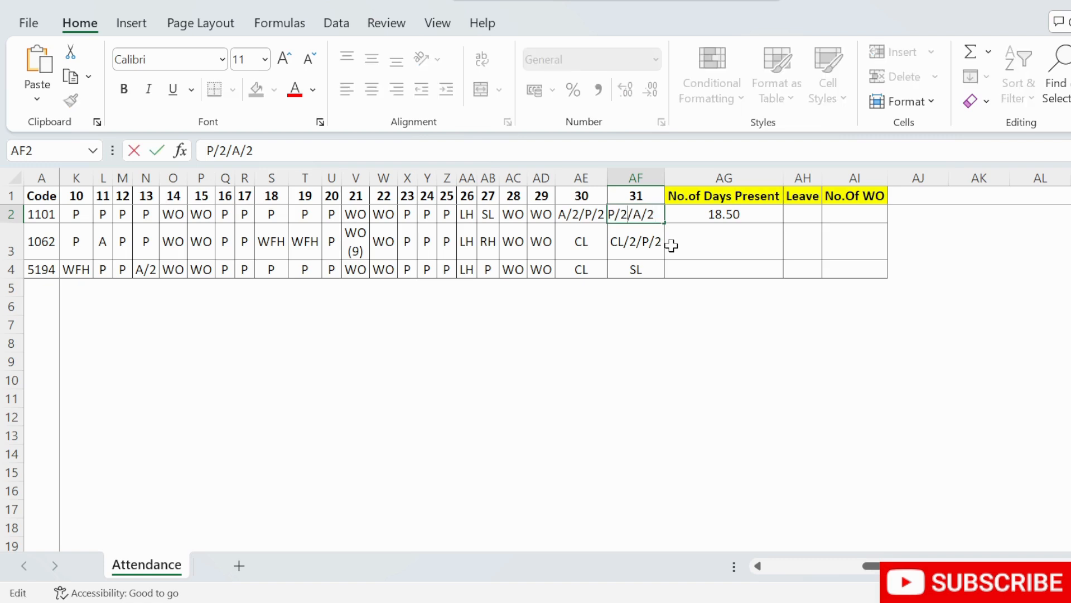
{"action": "key", "text": "Right"}
{"action": "key", "text": "shift+Right"}
{"action": "key", "text": "shift+Right"}
{"action": "key", "text": "shift+Right"}
{"action": "key", "text": "Right"}
{"action": "key", "text": "Return"}
{"action": "key", "text": "Up"}
{"action": "key", "text": "Right"}
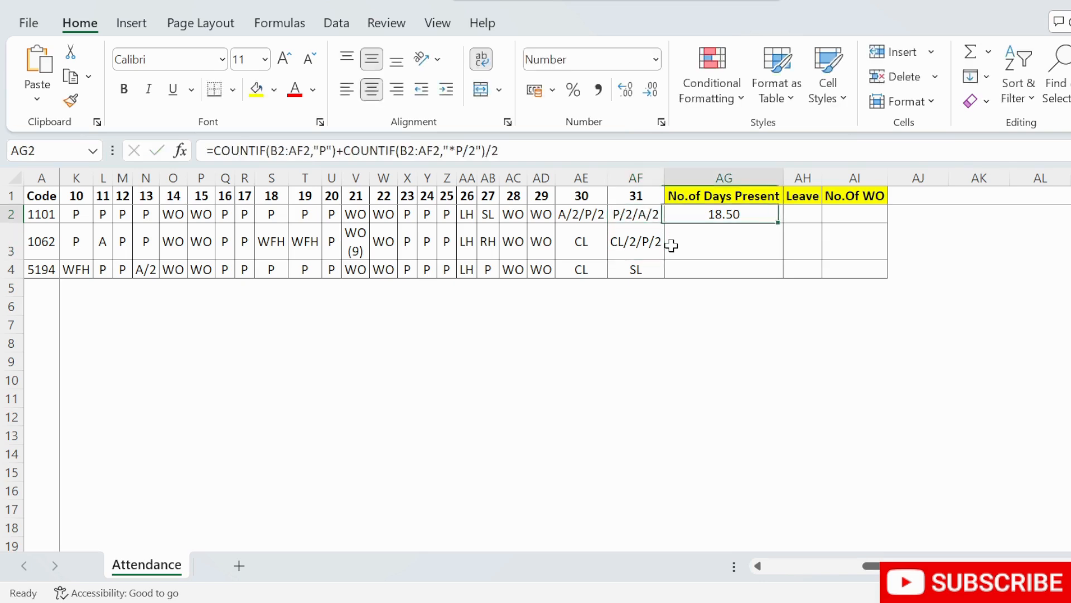
- Change the half-day criterion in the AG2 formula to "*P/2*" by adding a trailing wildcard
{"action": "left_click", "coordinate": [480, 151]}
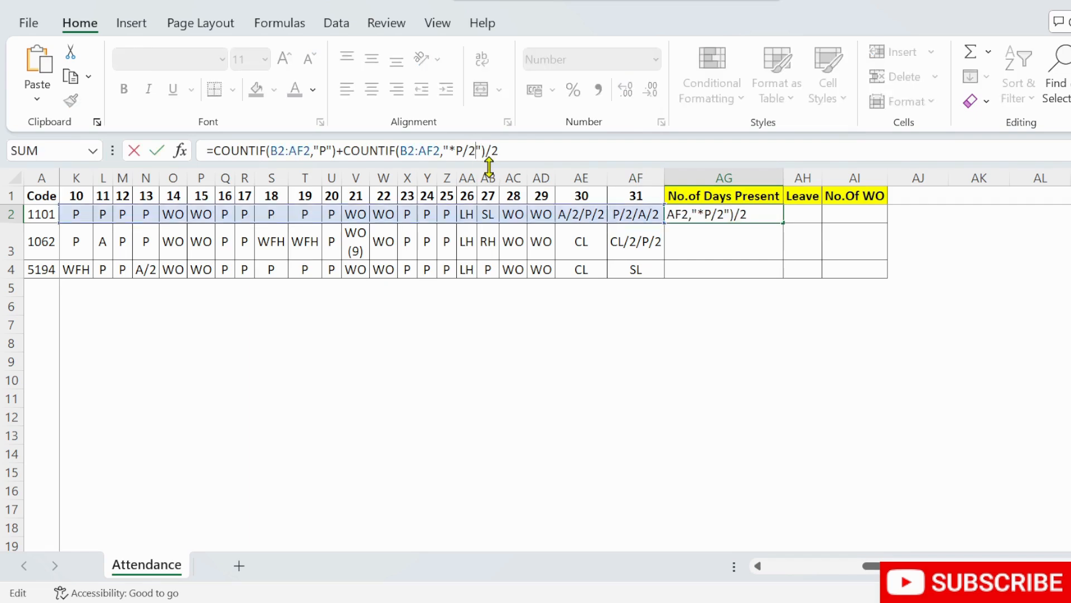
{"action": "type", "text": "*"}
{"action": "key", "text": "Return"}
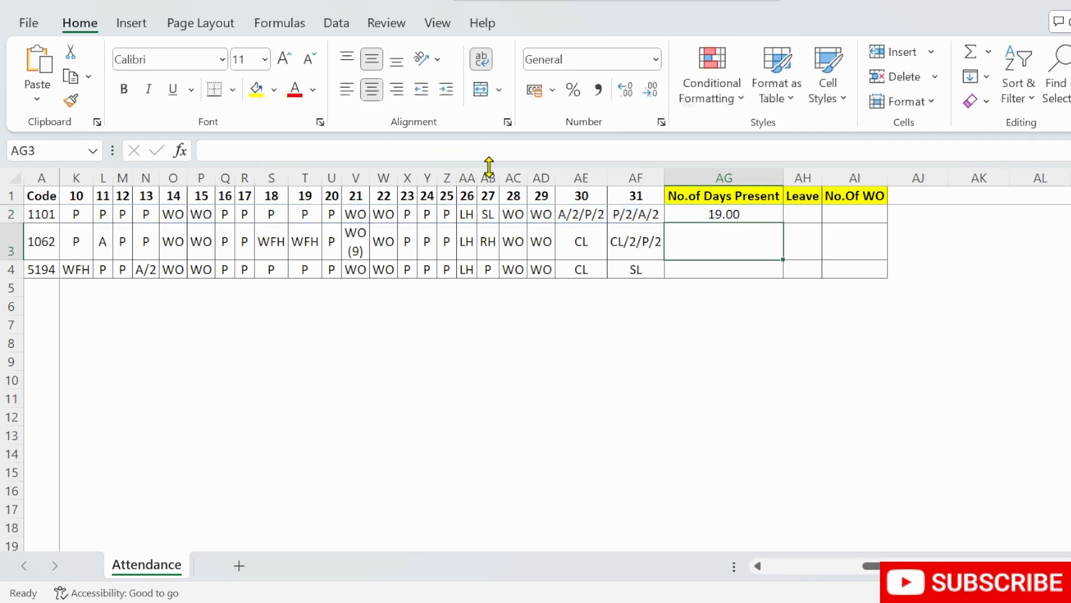
{"action": "key", "text": "Up"}
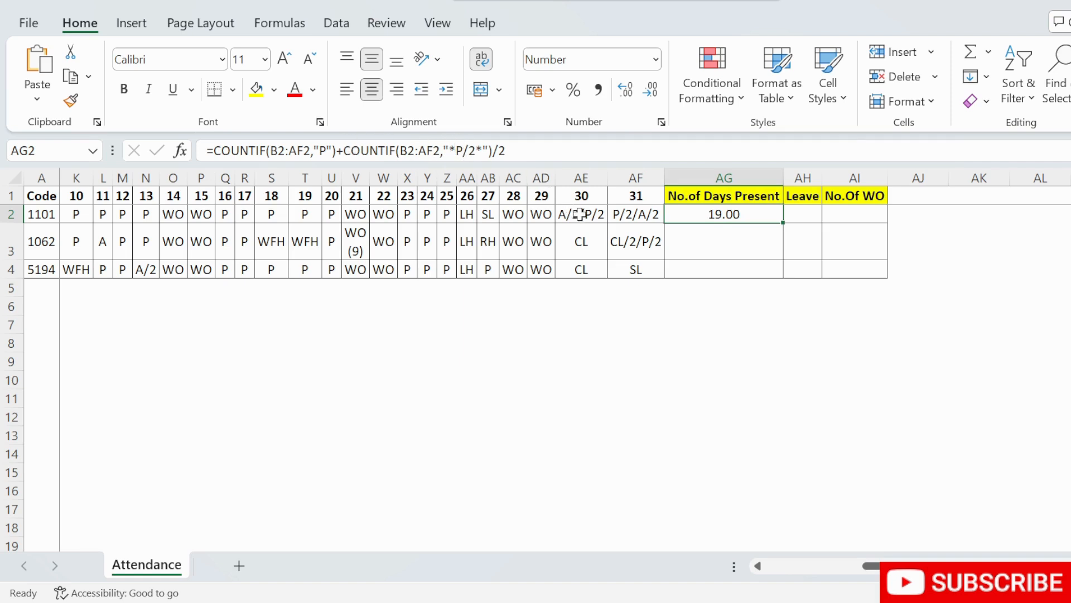
- Review the second COUNTIF term of the AG2 formula against the half-day entries for days 30 and 31
{"action": "left_click_drag", "start_coordinate": [577, 214], "coordinate": [628, 213]}
{"action": "left_click", "coordinate": [713, 215]}
{"action": "left_click_drag", "start_coordinate": [356, 150], "coordinate": [513, 150]}
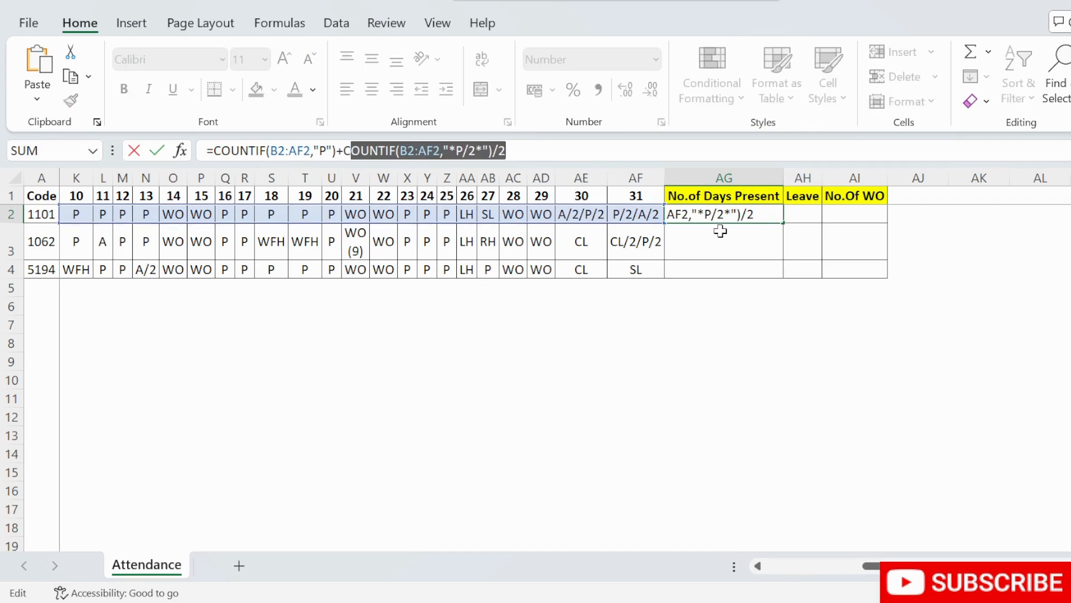
{"action": "key", "text": "Escape"}
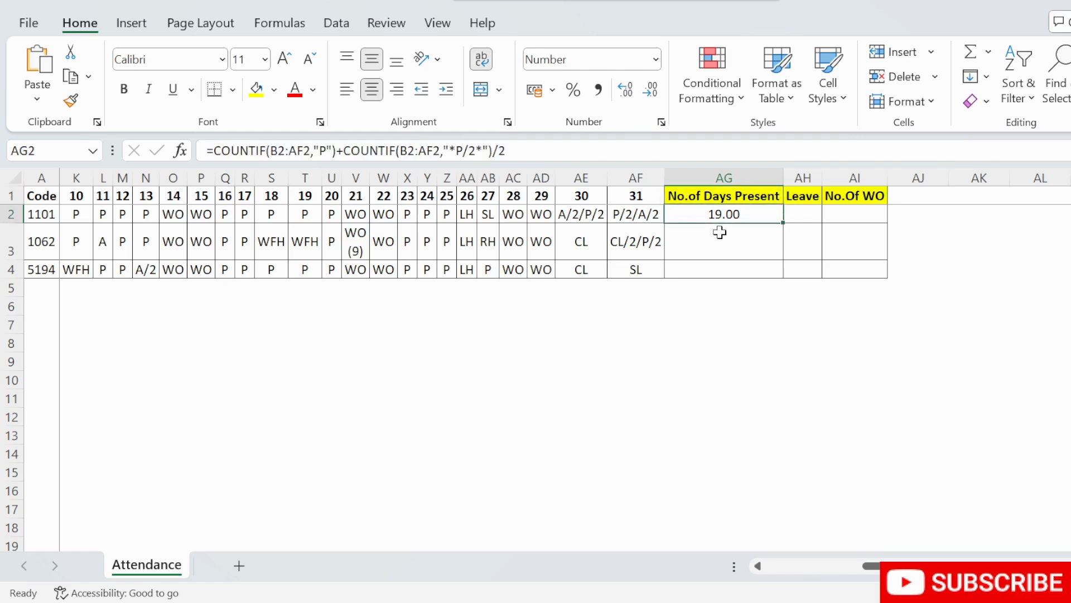
- Change employee 1101's day 27 entry in AB2 to SL/2/P/2 and check the days-present result in AG2
{"action": "key", "text": "Left"}
{"action": "key", "text": "Left"}
{"action": "key", "text": "Left"}
{"action": "key", "text": "Left"}
{"action": "key", "text": "Left"}
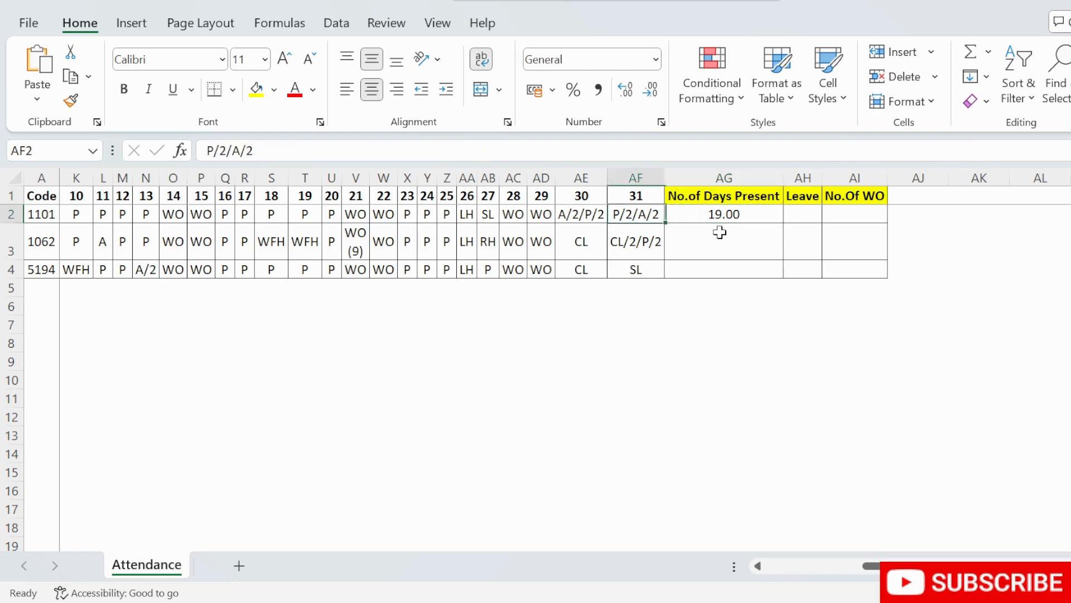
{"action": "key", "text": "F2"}
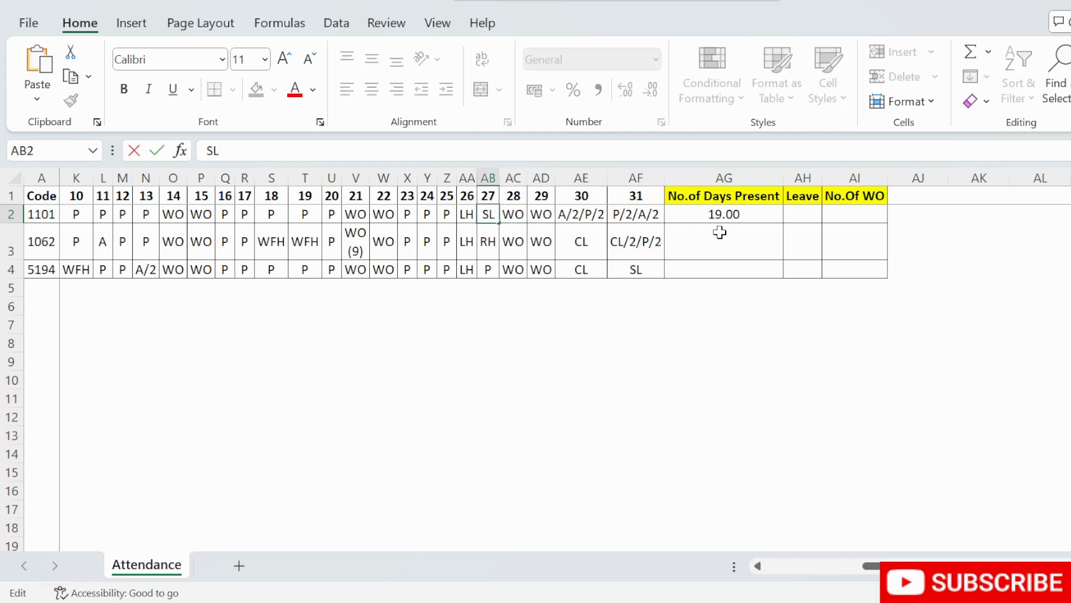
{"action": "type", "text": "/2/P/2"}
{"action": "key", "text": "ctrl+Return"}
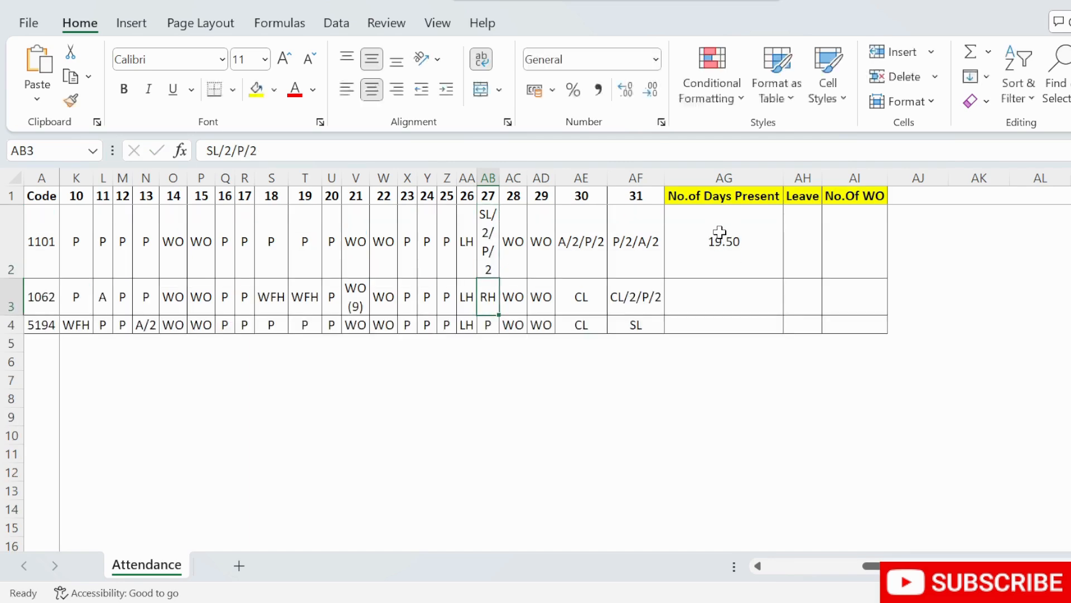
{"action": "key", "text": "Right"}
{"action": "left_click", "coordinate": [752, 263]}
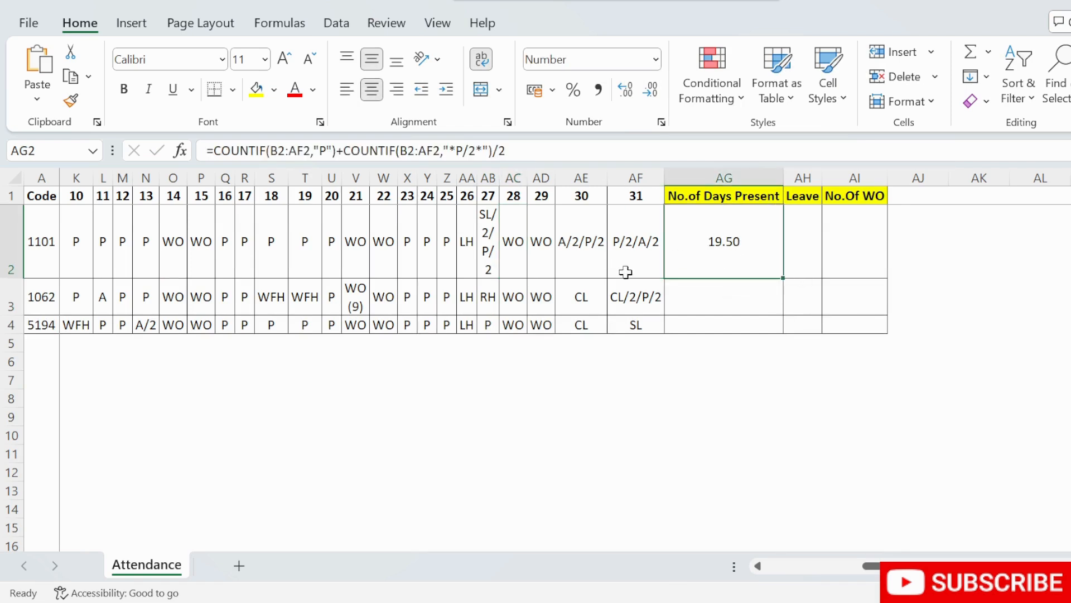
- Restore the day 27 entry in AB2 to SL
{"action": "left_click", "coordinate": [489, 285]}
{"action": "key", "text": "Up"}
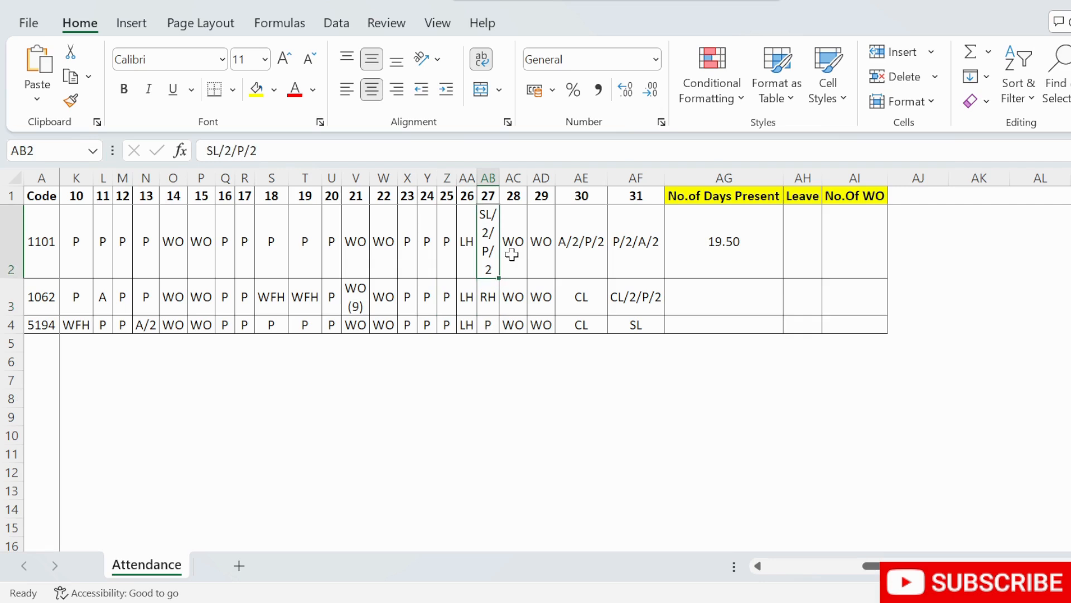
{"action": "key", "text": "Right"}
{"action": "key", "text": "Left"}
{"action": "key", "text": "F2"}
{"action": "key", "text": "BackSpace"}
{"action": "key", "text": "BackSpace"}
{"action": "key", "text": "BackSpace"}
{"action": "key", "text": "BackSpace"}
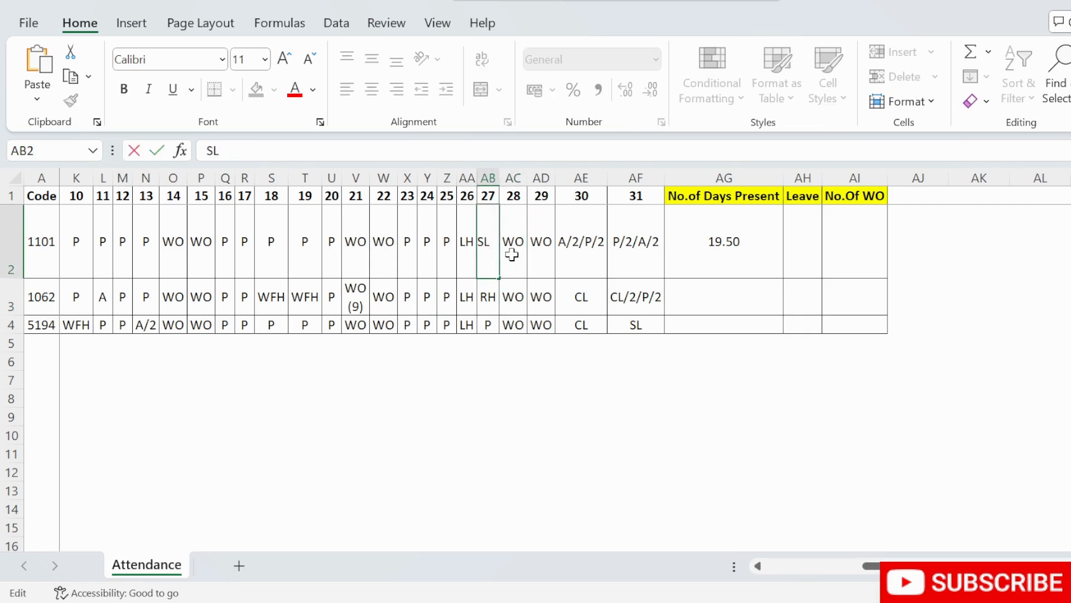
{"action": "key", "text": "Return"}
- Check the AG2 formula and its result with the attendance row for employee 1101 shown from day 1
{"action": "key", "text": "Up"}
{"action": "key", "text": "Right"}
{"action": "key", "text": "Right"}
{"action": "key", "text": "Right"}
{"action": "key", "text": "Right"}
{"action": "key", "text": "Right"}
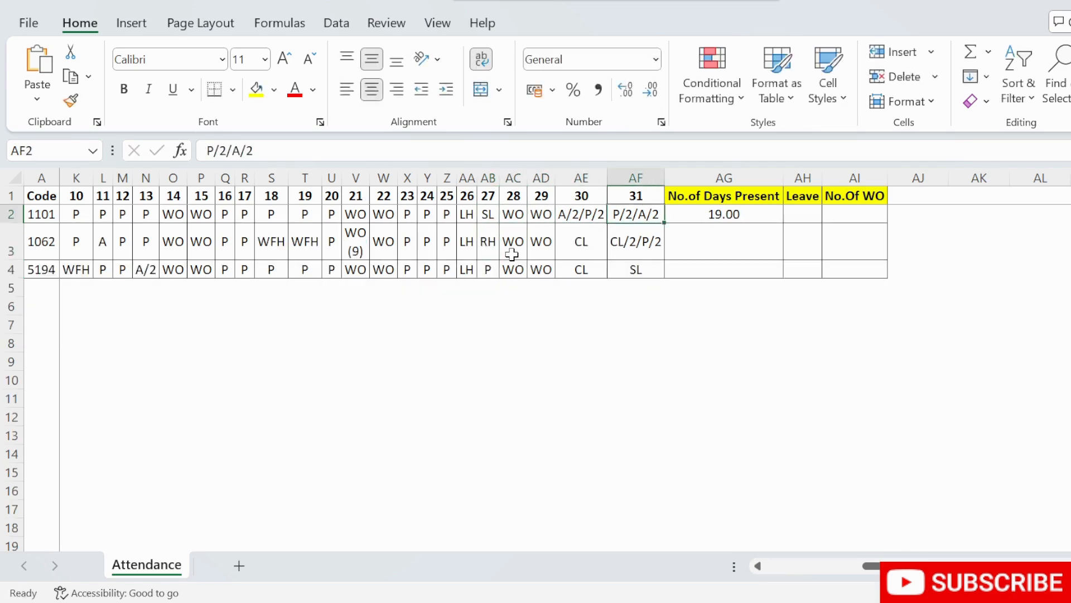
{"action": "key", "text": "Down"}
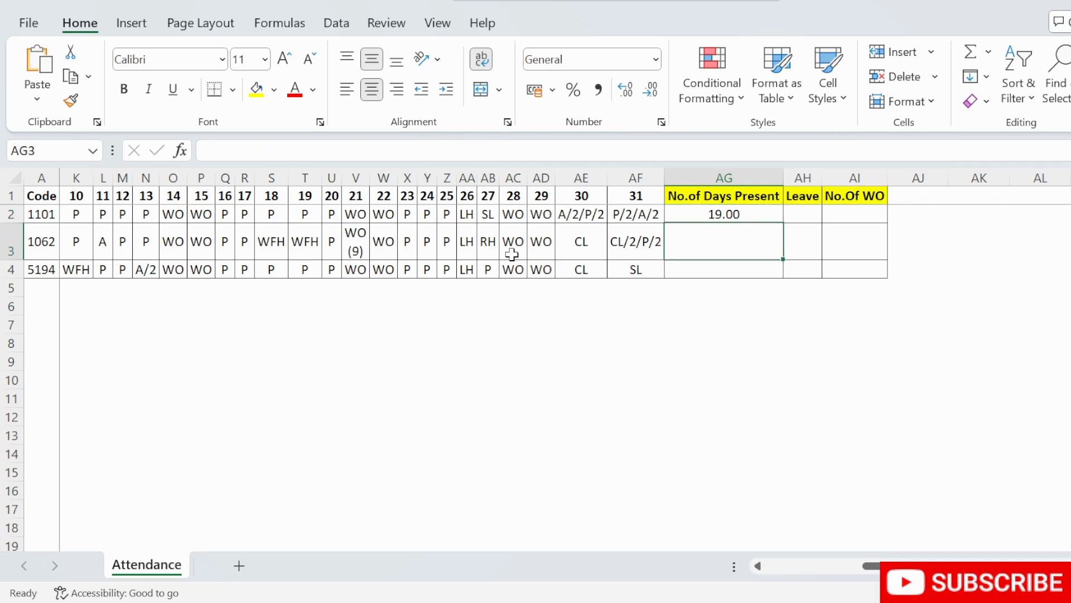
{"action": "scroll", "coordinate": [512, 255], "scroll_direction": "left", "scroll_amount": 3}
{"action": "left_click", "coordinate": [880, 218]}
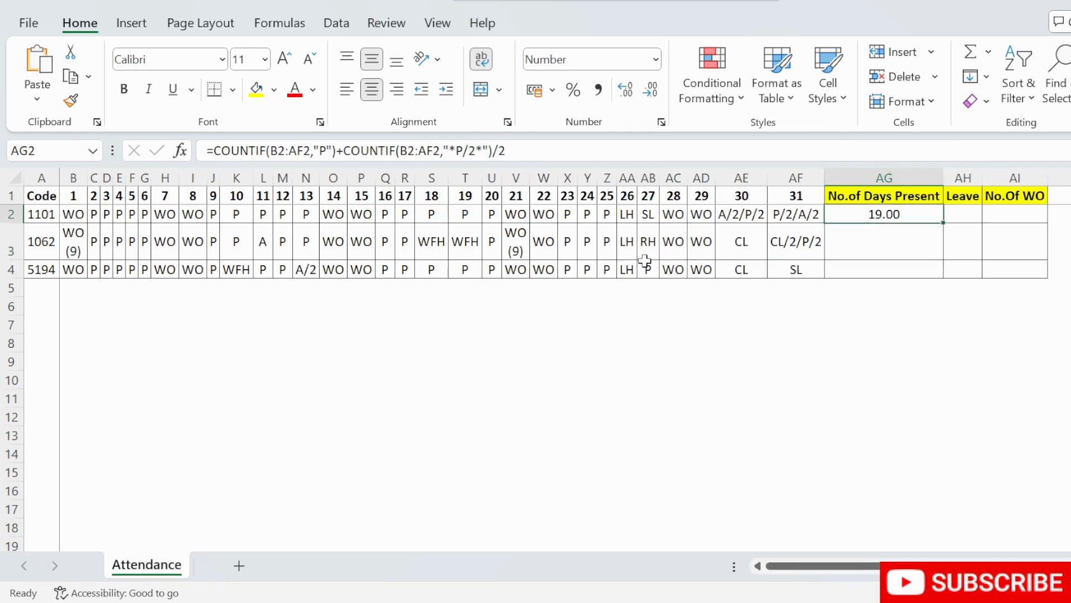
- Examine employee 1062's attendance row, including the WO (9) entries for days 1 and 21
{"action": "left_click", "coordinate": [54, 238]}
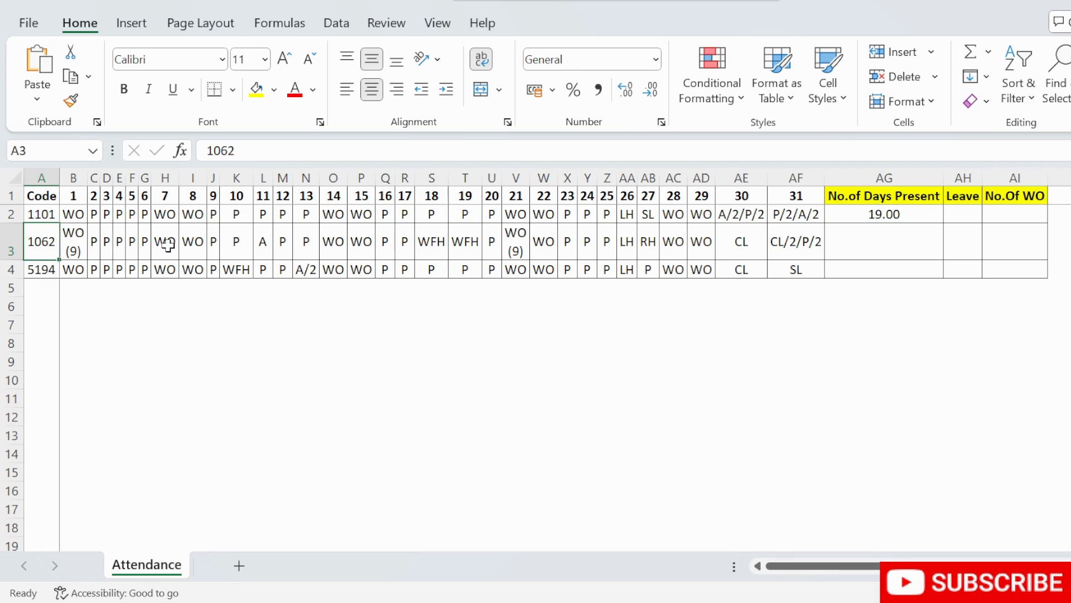
{"action": "key", "text": "Right"}
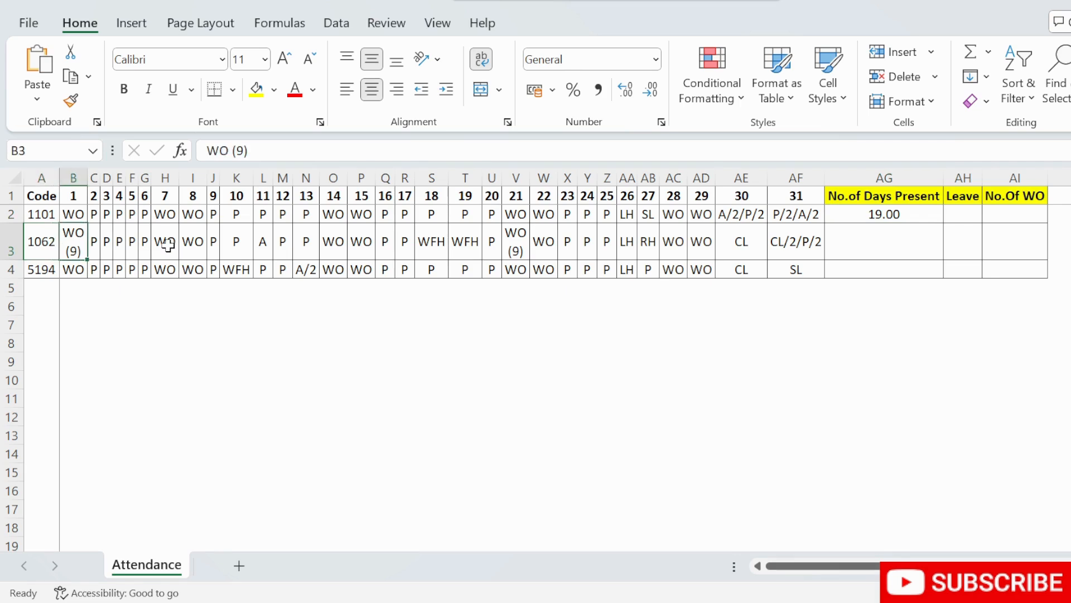
{"action": "key", "text": "ctrl+shift+Right"}
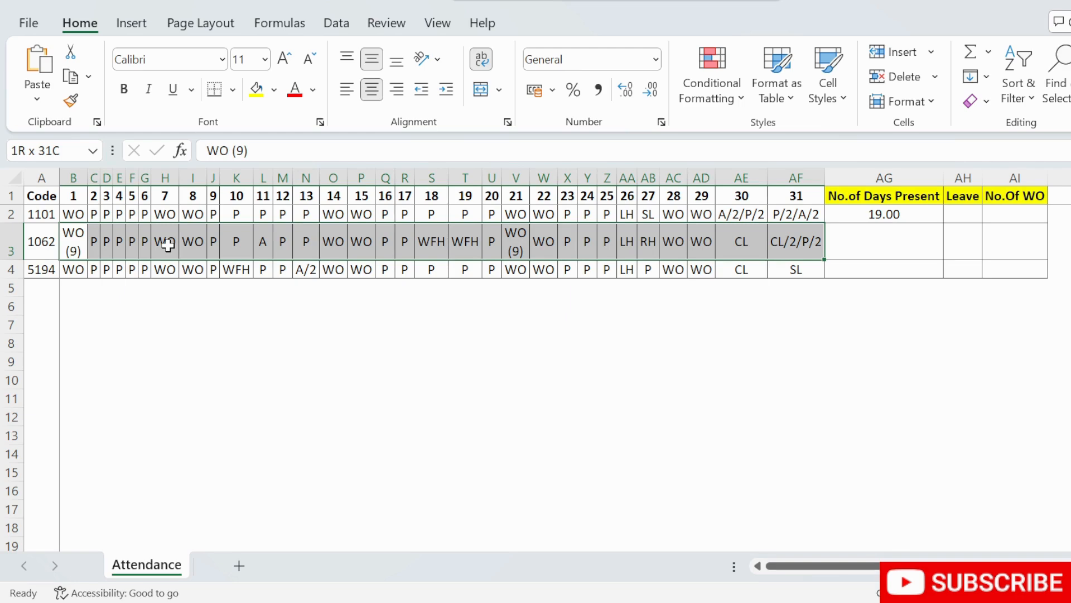
{"action": "left_click", "coordinate": [82, 246]}
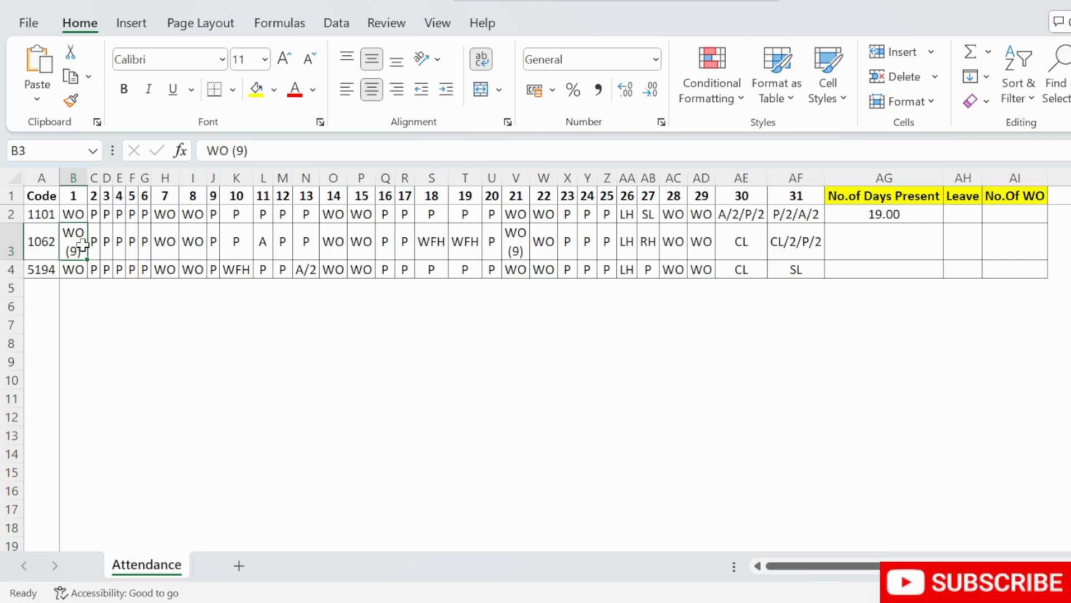
{"action": "left_click", "coordinate": [520, 239], "text": "ctrl"}
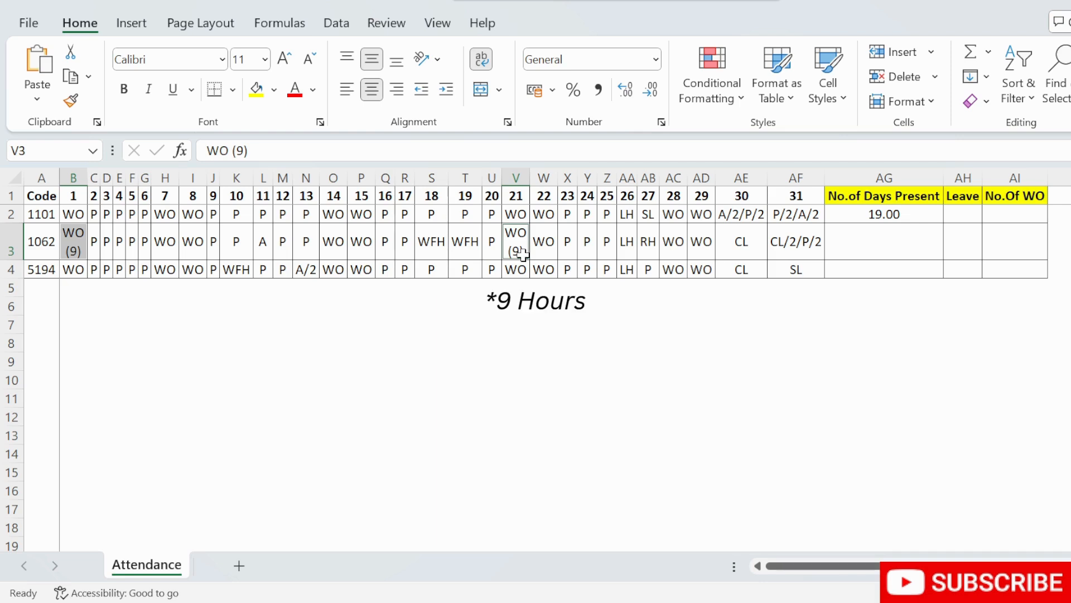
{"action": "left_click", "coordinate": [676, 246]}
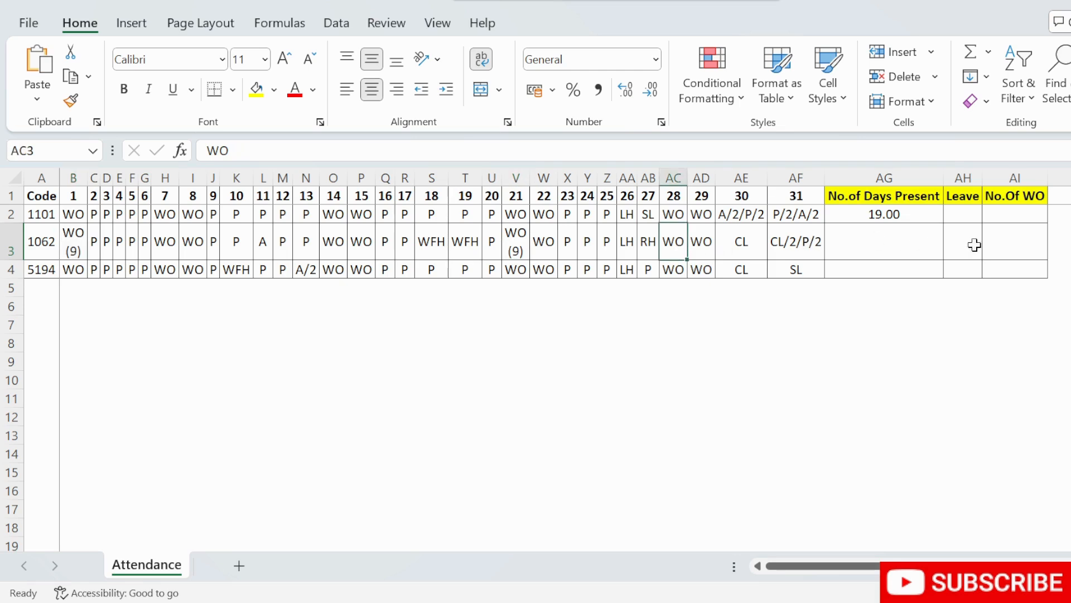
- Count employee 1062's week offs in AI3 with =COUNTIF(B3:AF3,"WO")
{"action": "left_click", "coordinate": [993, 244]}
{"action": "type", "text": "=cou"}
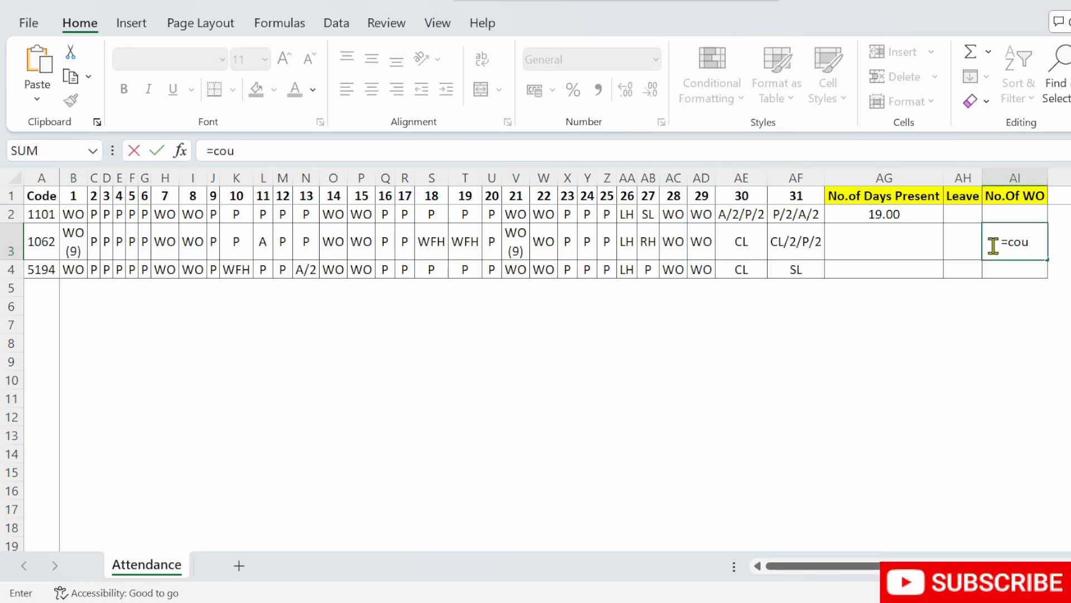
{"action": "type", "text": "n"}
{"action": "key", "text": "Tab"}
{"action": "key", "text": "Left"}
{"action": "key", "text": "Left"}
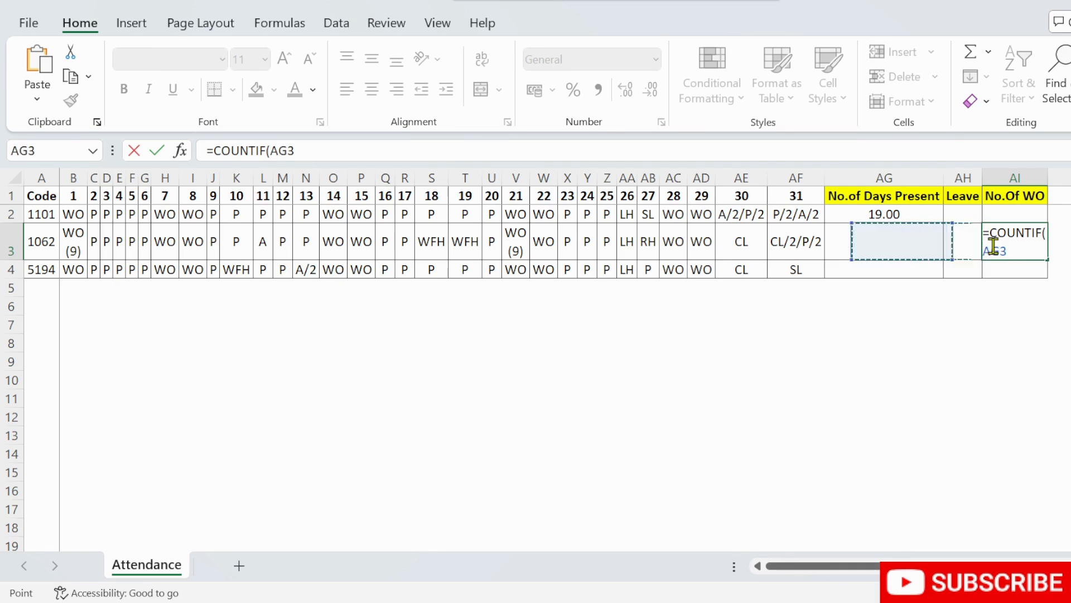
{"action": "key", "text": "Left"}
{"action": "key", "text": "Left"}
{"action": "key", "text": "Right"}
{"action": "key", "text": "ctrl+shift+Left"}
{"action": "key", "text": "shift+Right"}
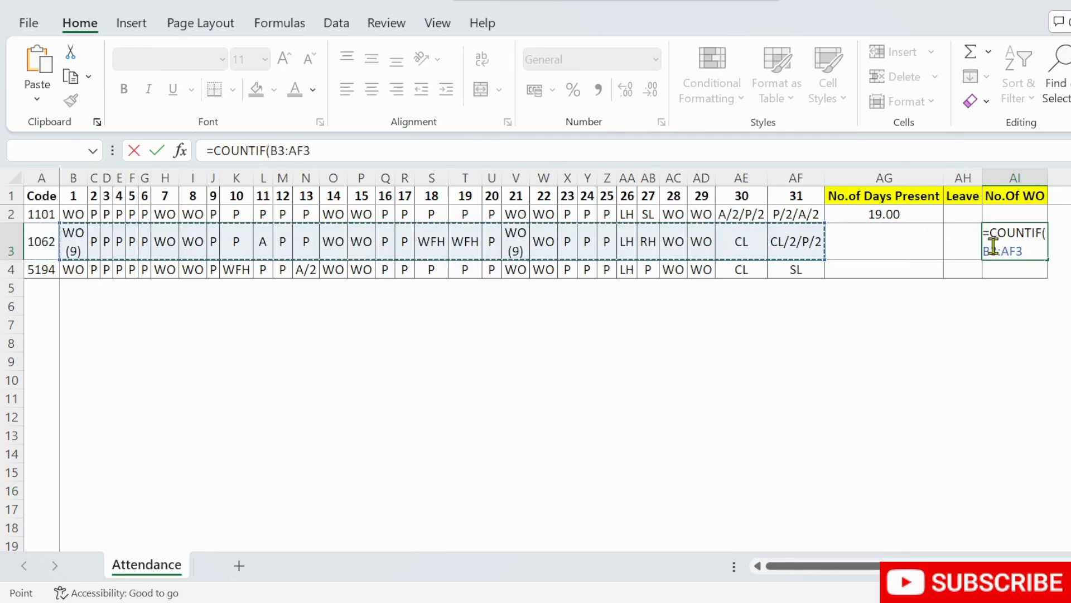
{"action": "type", "text": ",\"WO"}
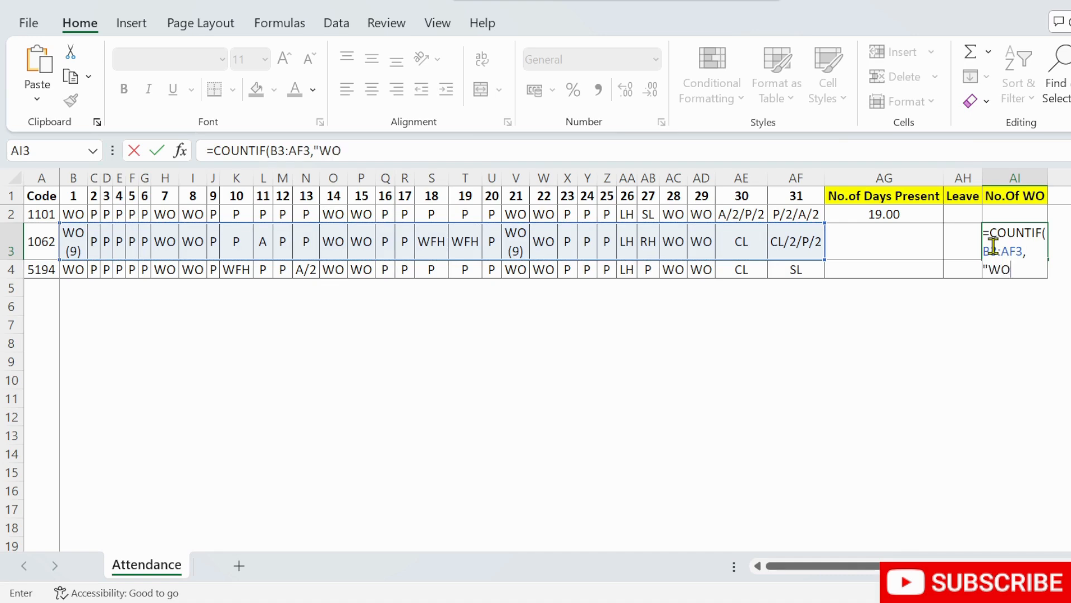
{"action": "type", "text": "\")"}
{"action": "key", "text": "Return"}
{"action": "left_click", "coordinate": [994, 246]}
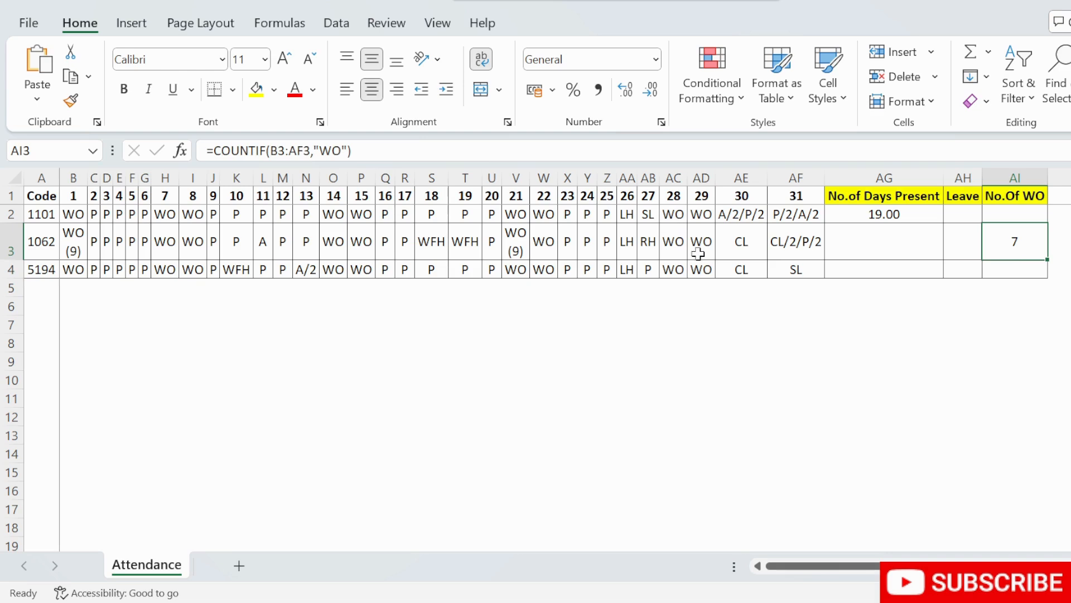
- Check the week-off count against employee 1062's plain WO entries and the WO (9) entries on days 1 and 21
{"action": "left_click", "coordinate": [674, 241]}
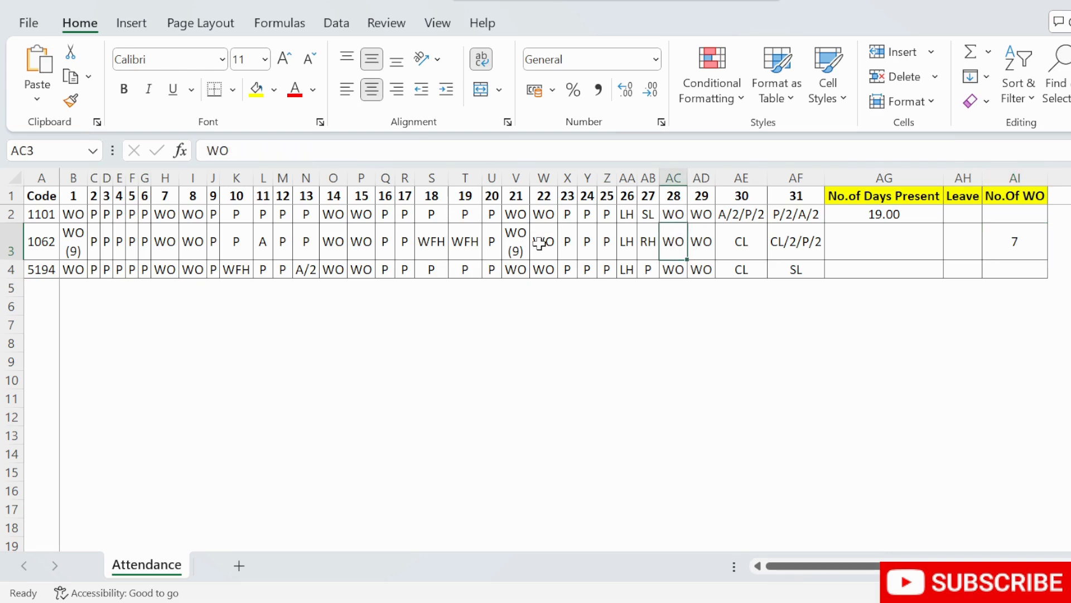
{"action": "left_click", "coordinate": [542, 241]}
{"action": "left_click", "coordinate": [359, 243]}
{"action": "left_click", "coordinate": [337, 243]}
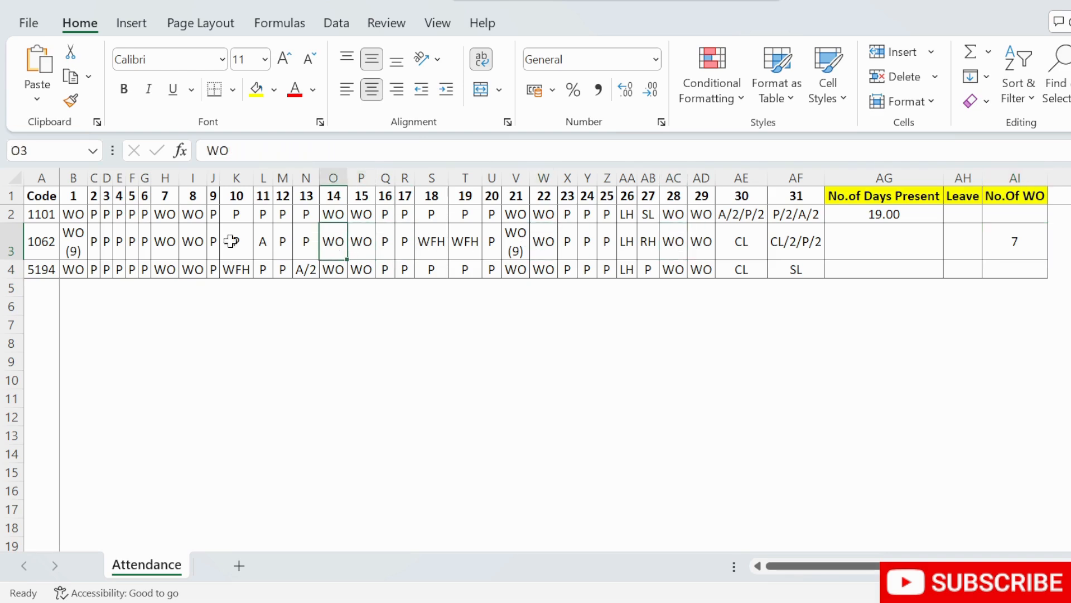
{"action": "left_click", "coordinate": [184, 241]}
{"action": "left_click", "coordinate": [164, 241]}
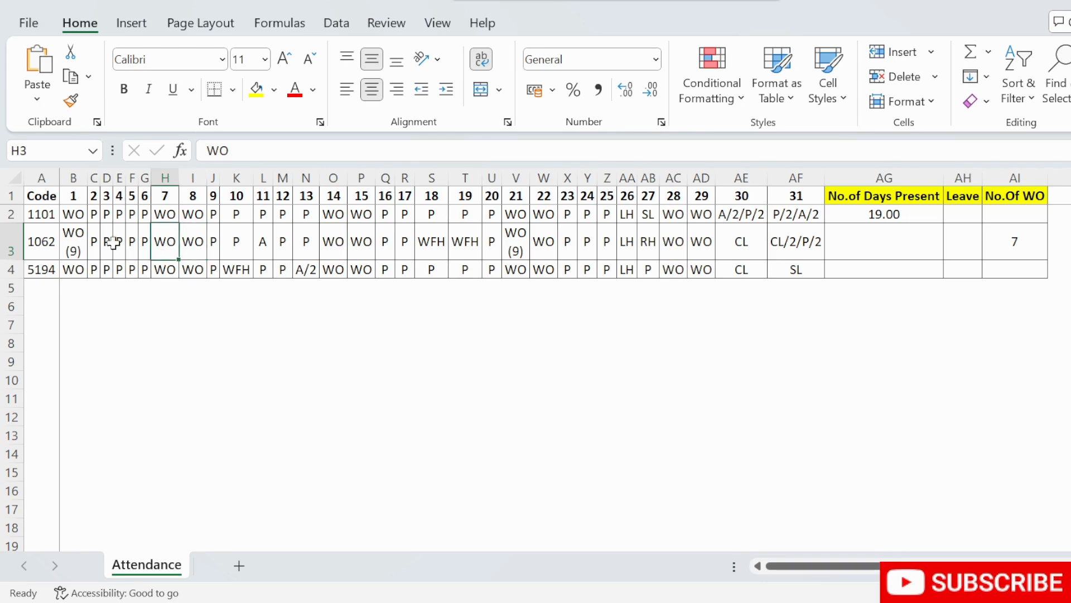
{"action": "left_click", "coordinate": [72, 245]}
{"action": "left_click", "coordinate": [508, 251], "text": "ctrl"}
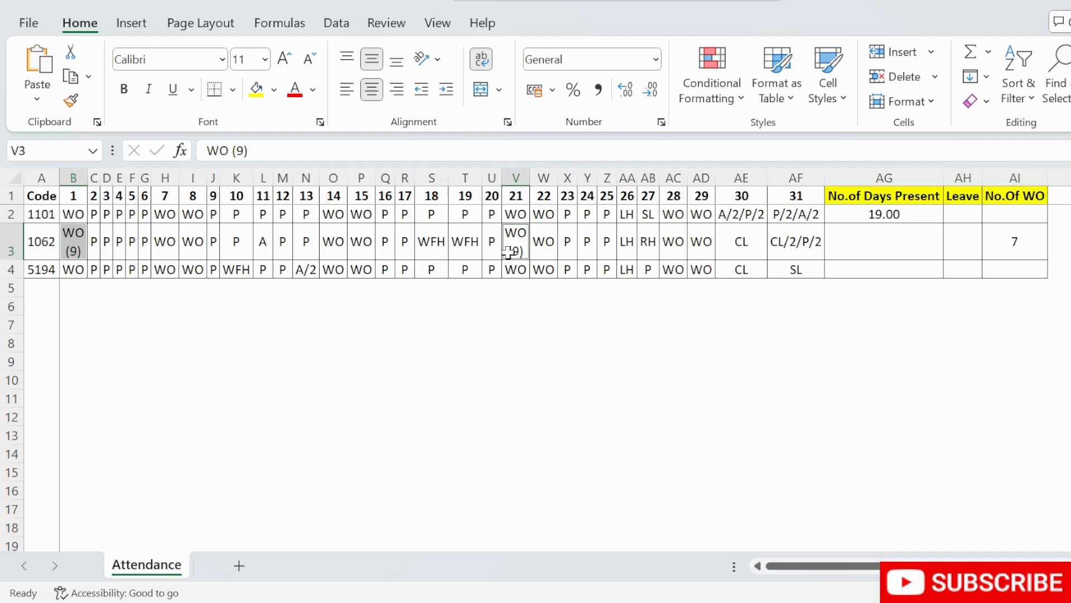
- Change the COUNTIF criterion in AI3 to "*WO*" so that entries containing extra text are counted
{"action": "left_click", "coordinate": [1035, 251]}
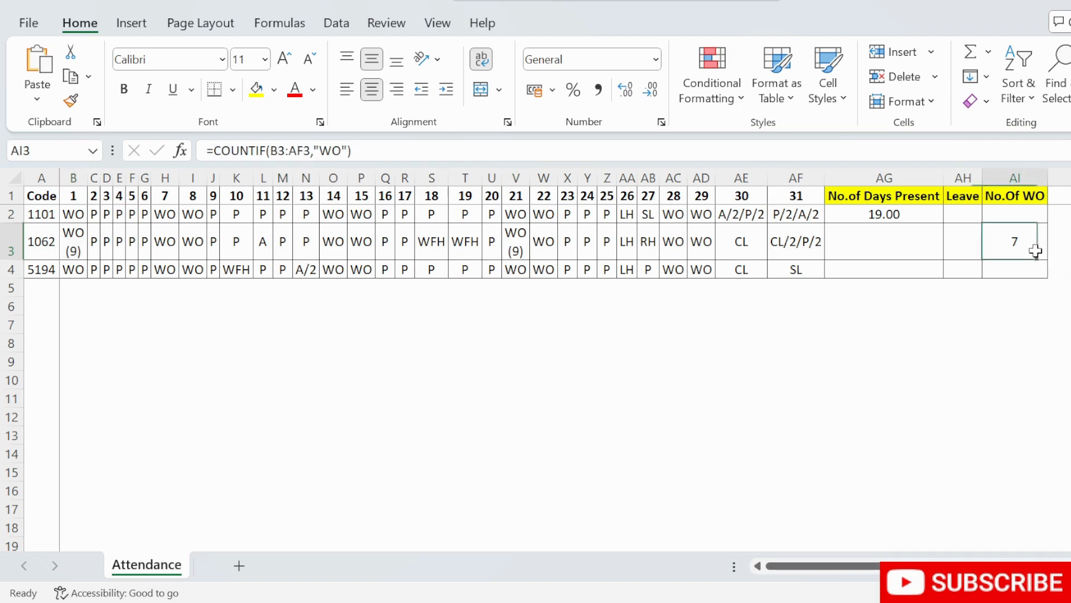
{"action": "left_click", "coordinate": [323, 151]}
{"action": "type", "text": "*WO"}
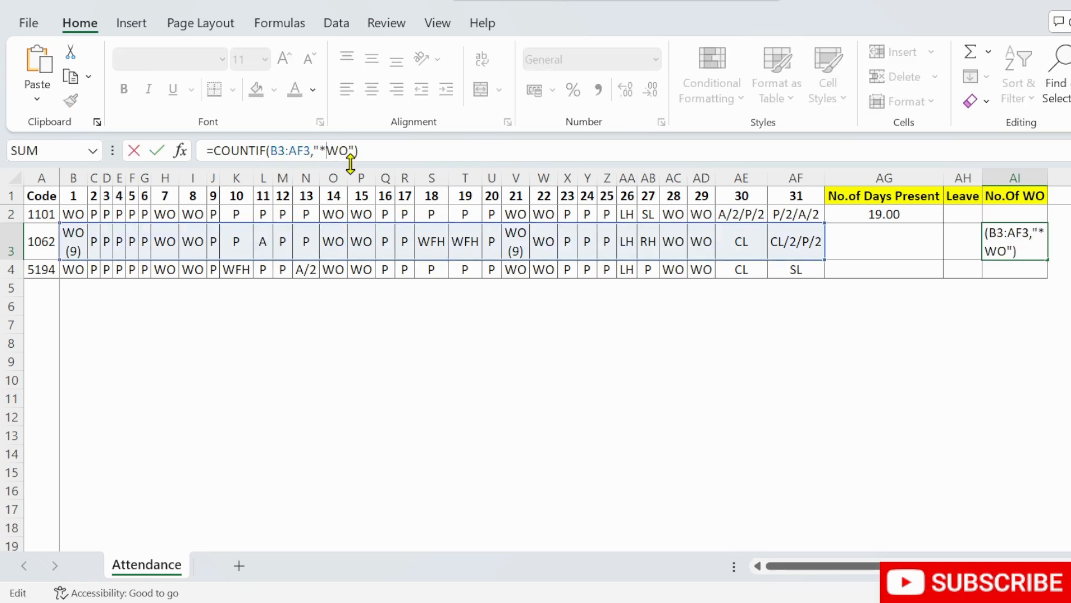
{"action": "type", "text": "*"}
{"action": "key", "text": "Return"}
{"action": "key", "text": "Up"}
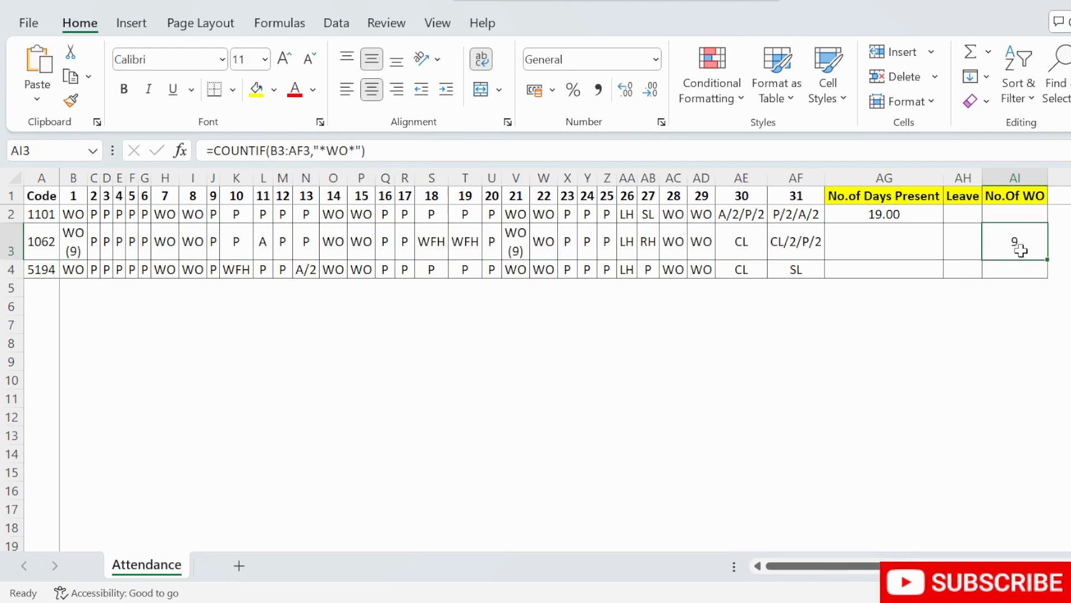
- Review the "*P/2*" half-day term of the AG2 formula against employee 1101's entries for days 30 and 31
{"action": "left_click", "coordinate": [850, 216]}
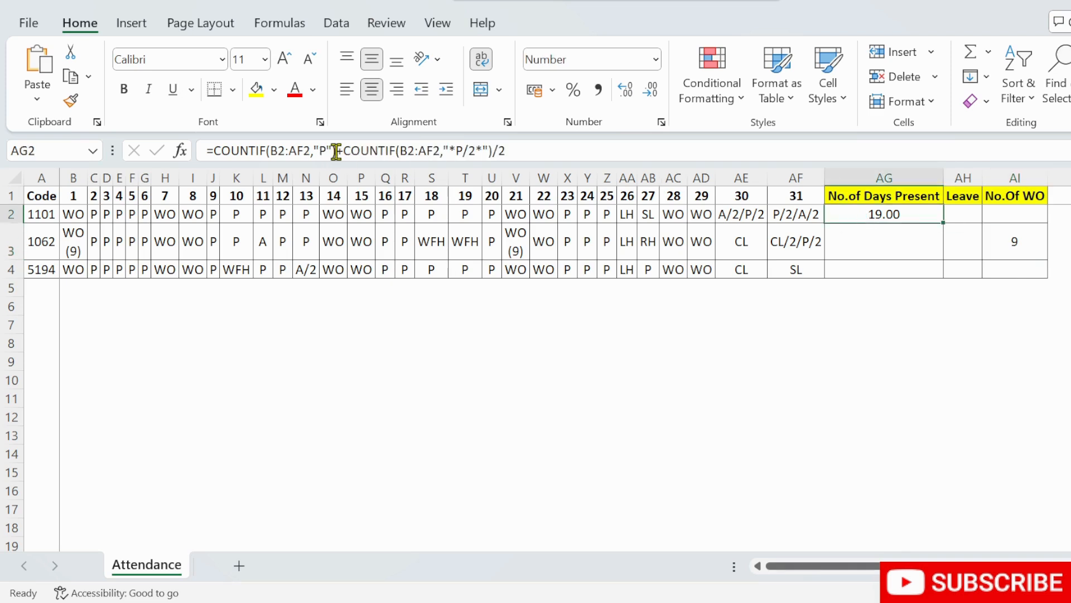
{"action": "left_click_drag", "start_coordinate": [336, 150], "coordinate": [563, 152]}
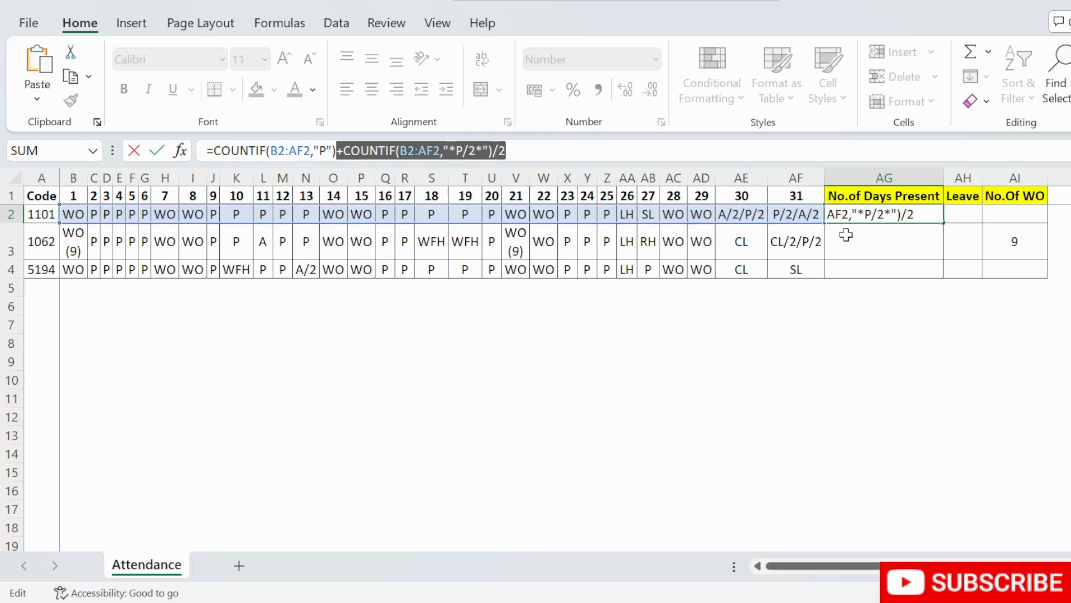
{"action": "left_click", "coordinate": [1024, 246]}
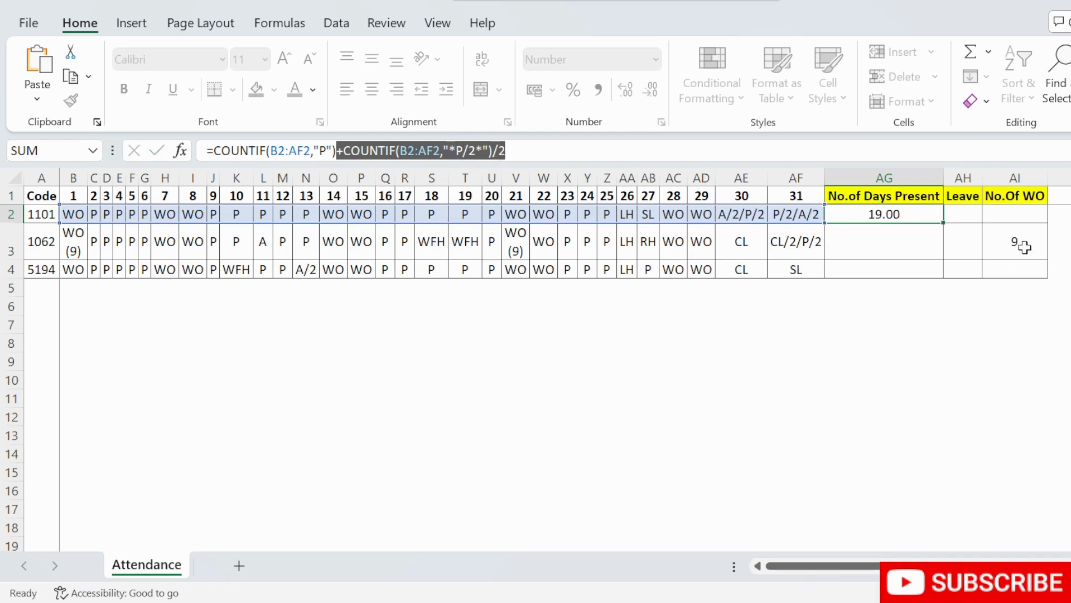
{"action": "left_click", "coordinate": [843, 217]}
{"action": "left_click", "coordinate": [775, 213]}
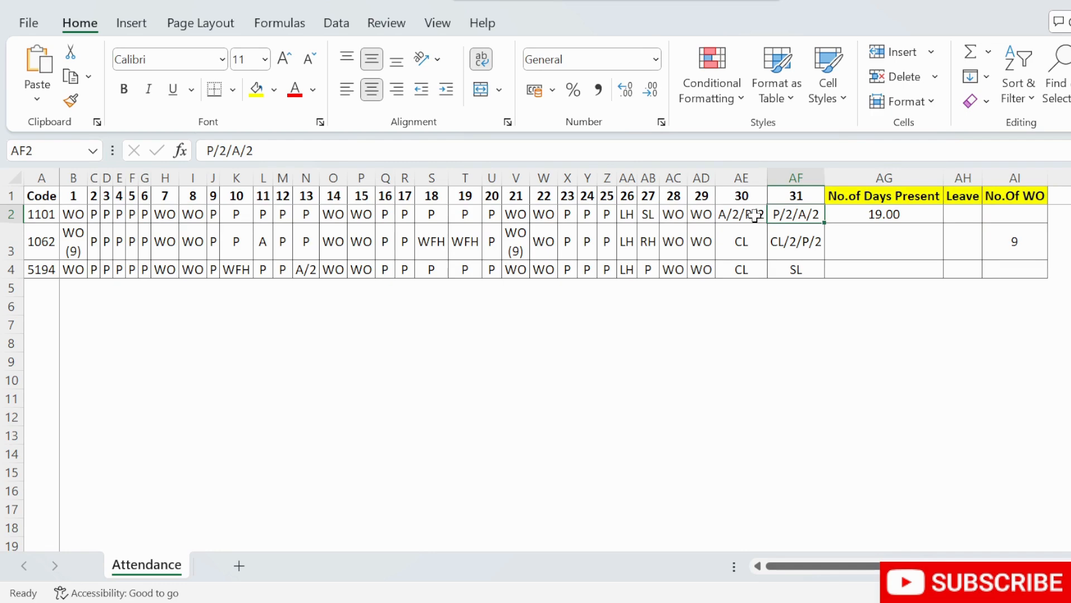
{"action": "left_click", "coordinate": [754, 215]}
{"action": "left_click", "coordinate": [781, 216]}
{"action": "left_click", "coordinate": [868, 215]}
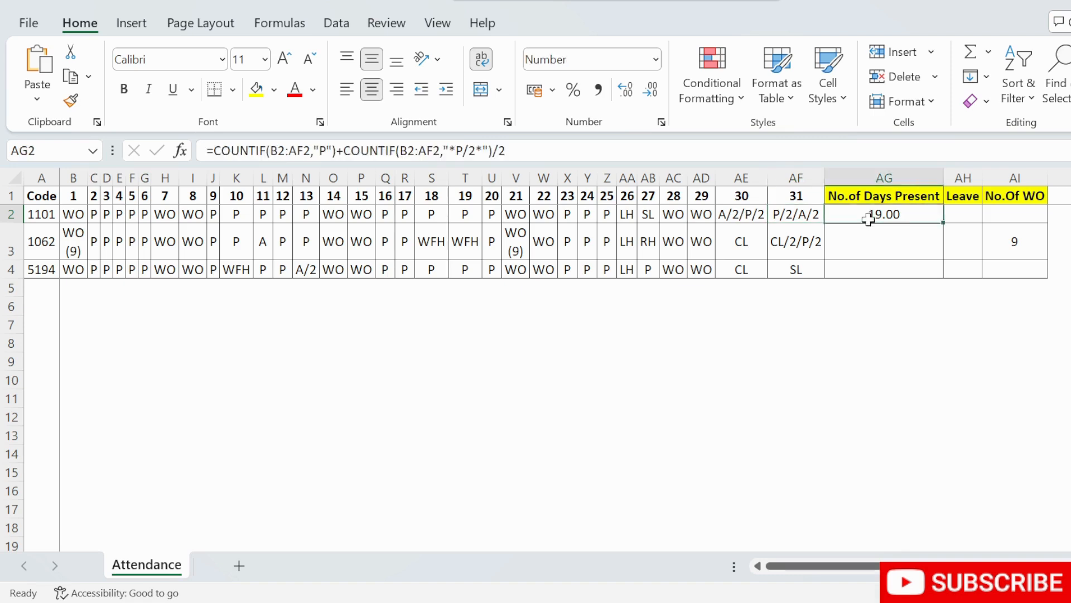
{"action": "left_click_drag", "start_coordinate": [344, 150], "coordinate": [506, 154]}
{"action": "left_click", "coordinate": [1002, 263]}
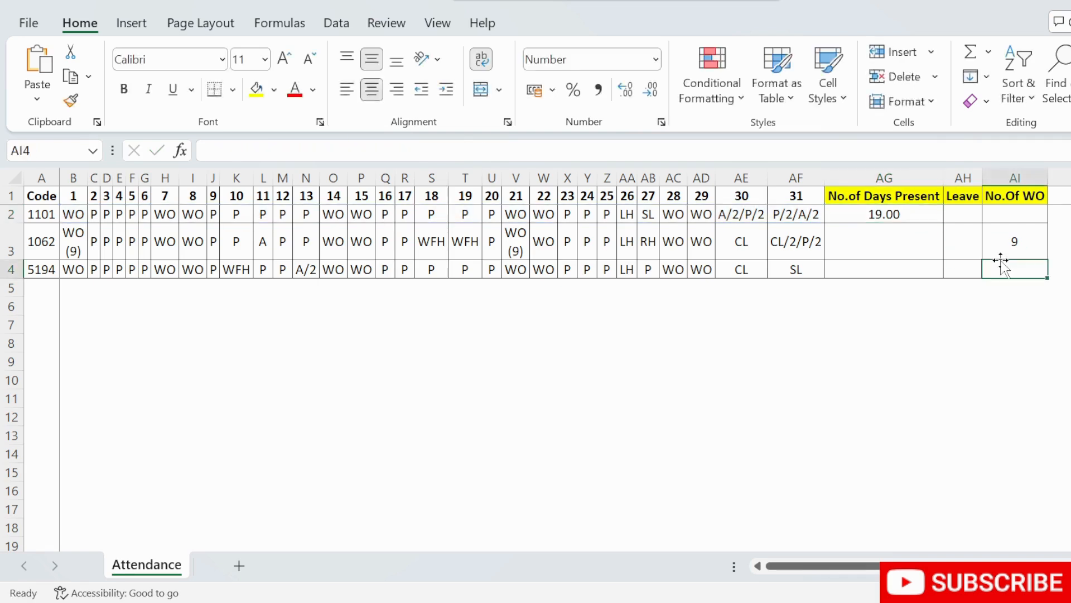
- Review the "*WO*" criterion in the AI3 formula against employee 1062's WO (9) entry for day 21
{"action": "left_click", "coordinate": [1009, 251]}
{"action": "key", "text": "F2"}
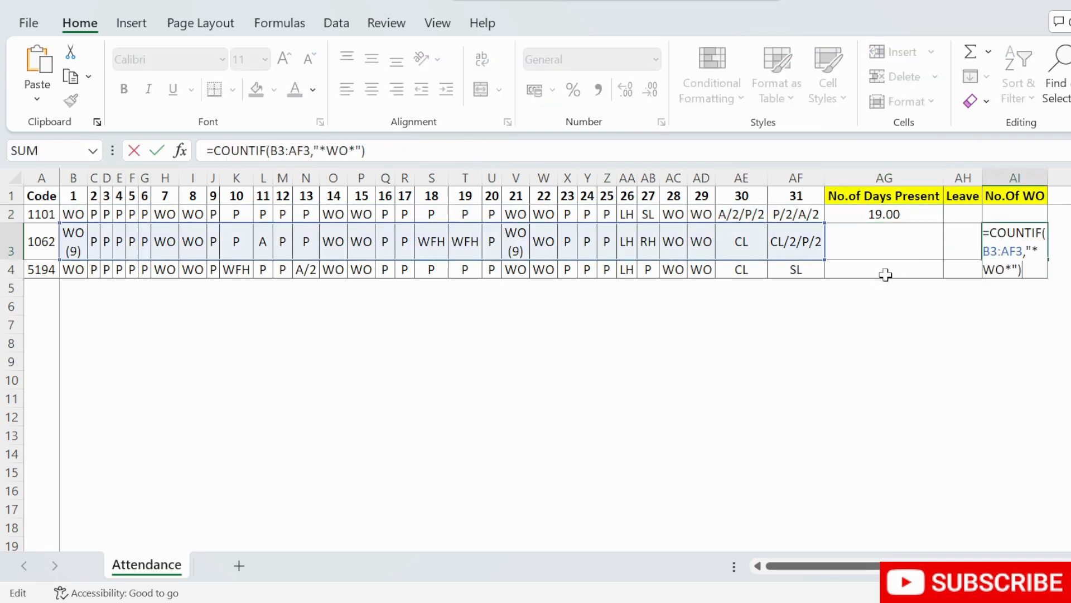
{"action": "left_click", "coordinate": [516, 252]}
{"action": "left_click", "coordinate": [1036, 241]}
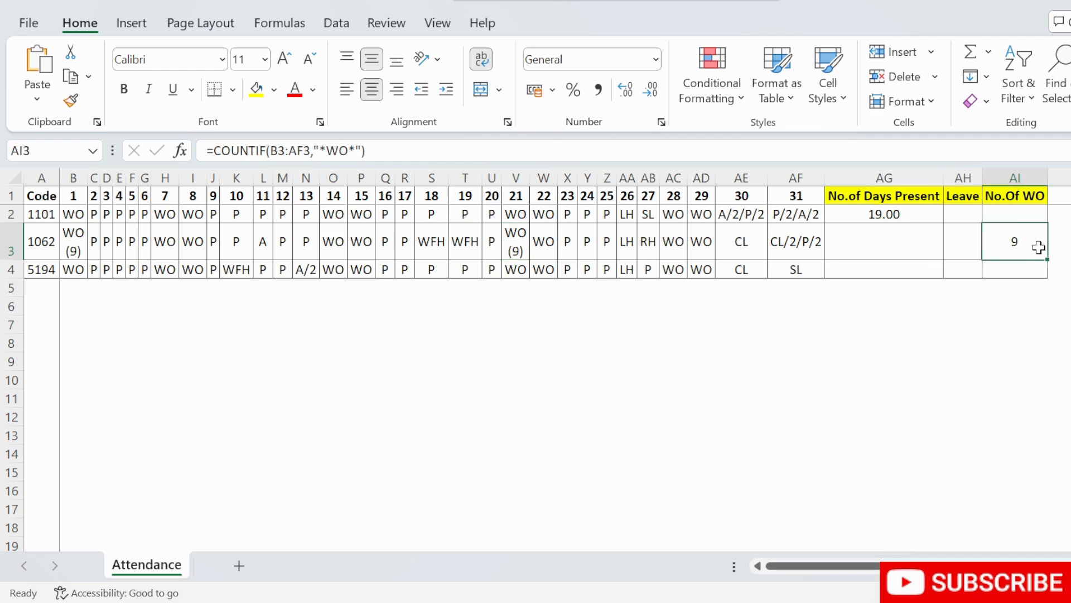
{"action": "left_click", "coordinate": [330, 150]}
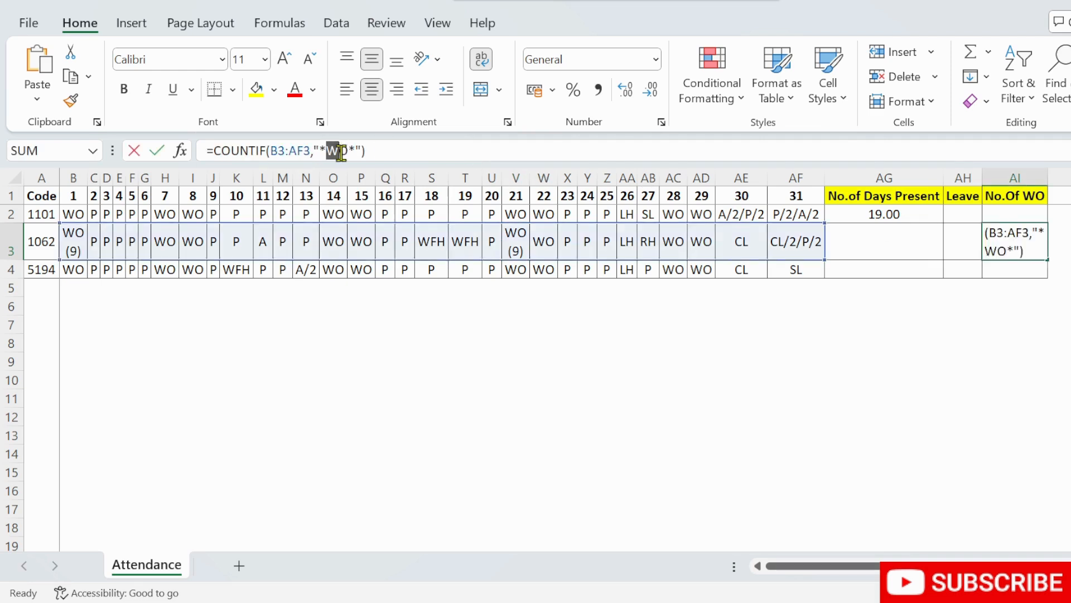
{"action": "double_click", "coordinate": [340, 150]}
{"action": "key", "text": "Escape"}
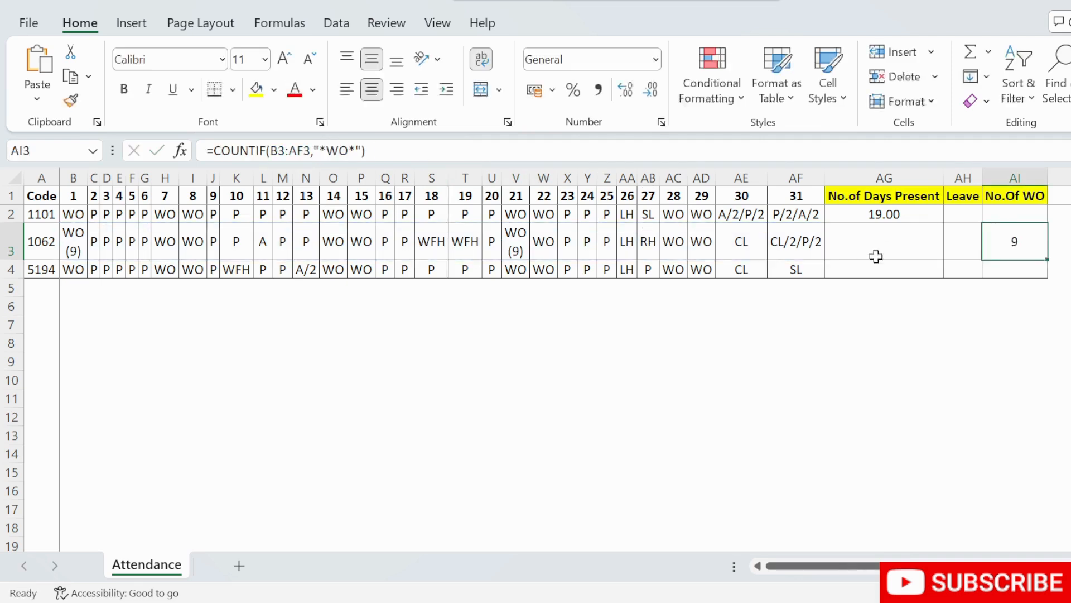
- Examine employee 1062's leave entries for days 30 and 31, CL and CL/2/P/2
{"action": "left_click", "coordinate": [964, 250]}
{"action": "left_click_drag", "start_coordinate": [751, 253], "coordinate": [785, 256]}
{"action": "key", "text": "Left"}
{"action": "key", "text": "Right"}
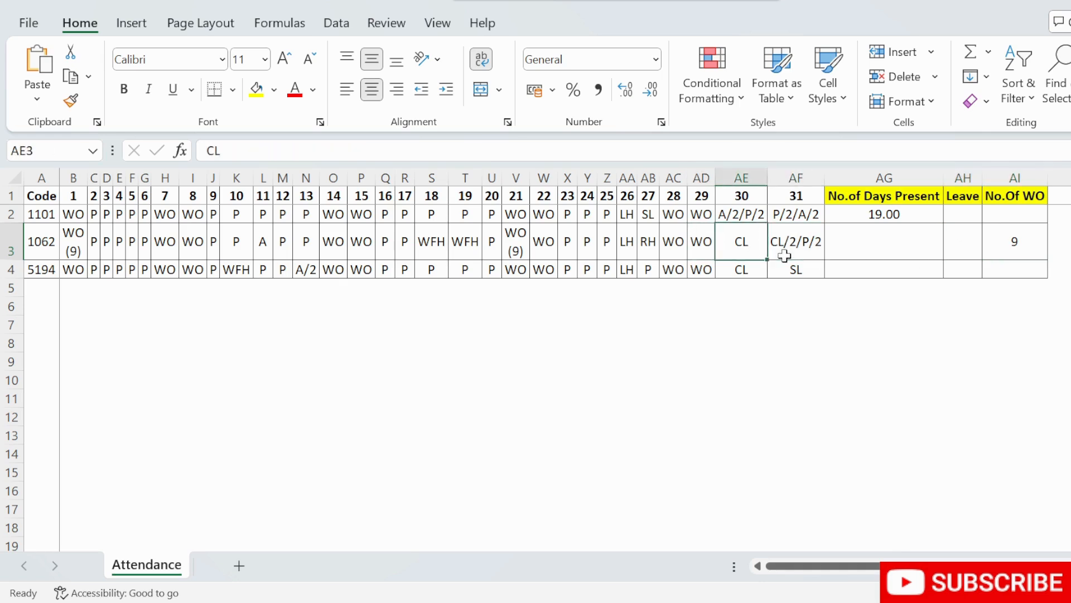
{"action": "left_click", "coordinate": [784, 256], "text": "shift"}
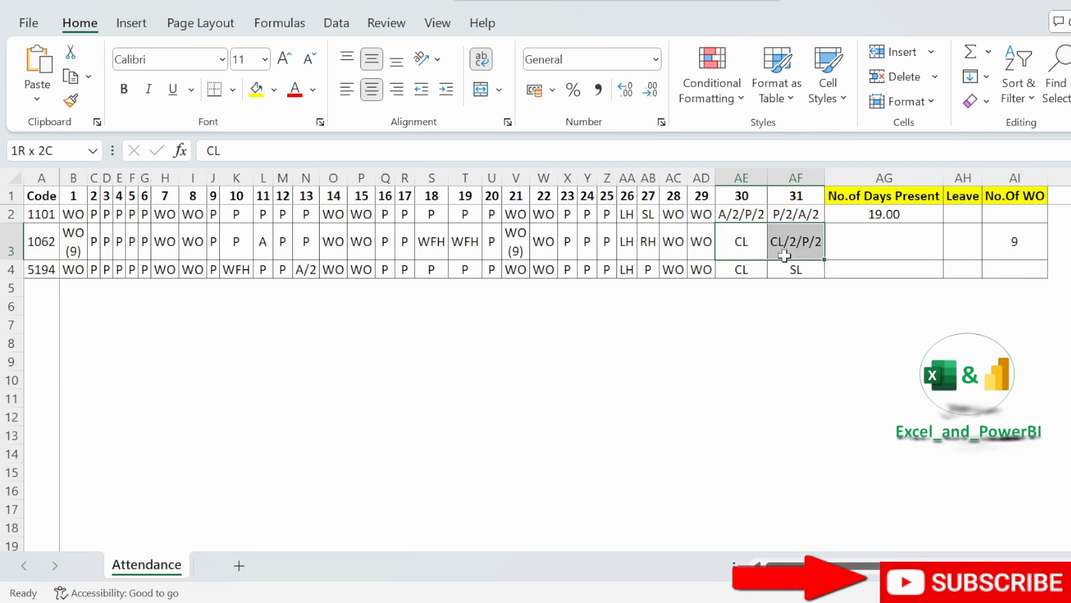
{"action": "left_click", "coordinate": [742, 246]}
{"action": "left_click", "coordinate": [789, 246]}
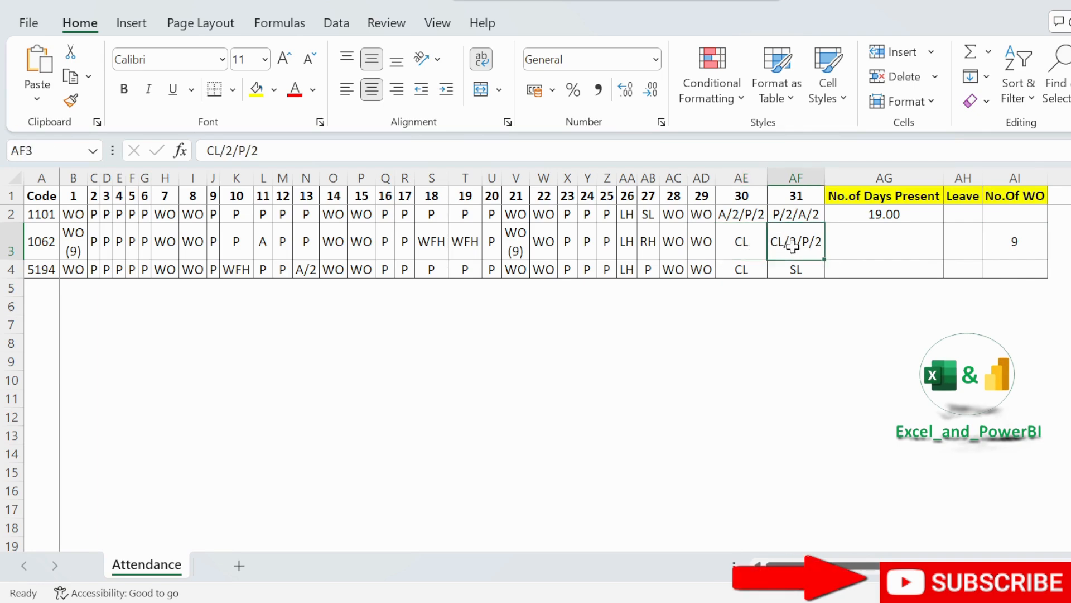
- Count employee 1062's full-day casual leave in AH3 with =COUNTIF(B3:AF3,"CL")
{"action": "left_click", "coordinate": [958, 254]}
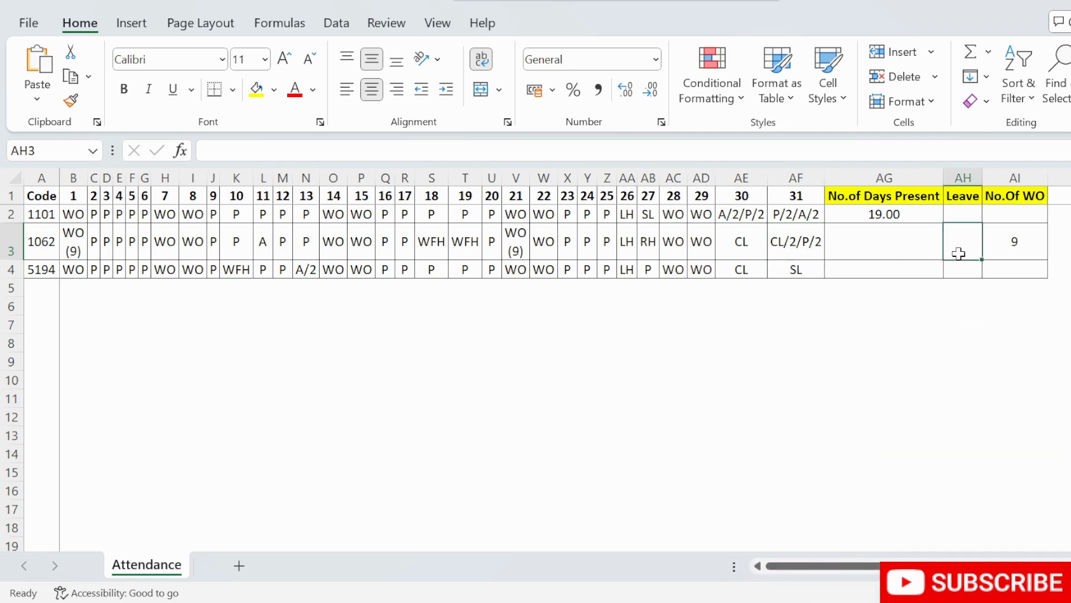
{"action": "type", "text": "=coun"}
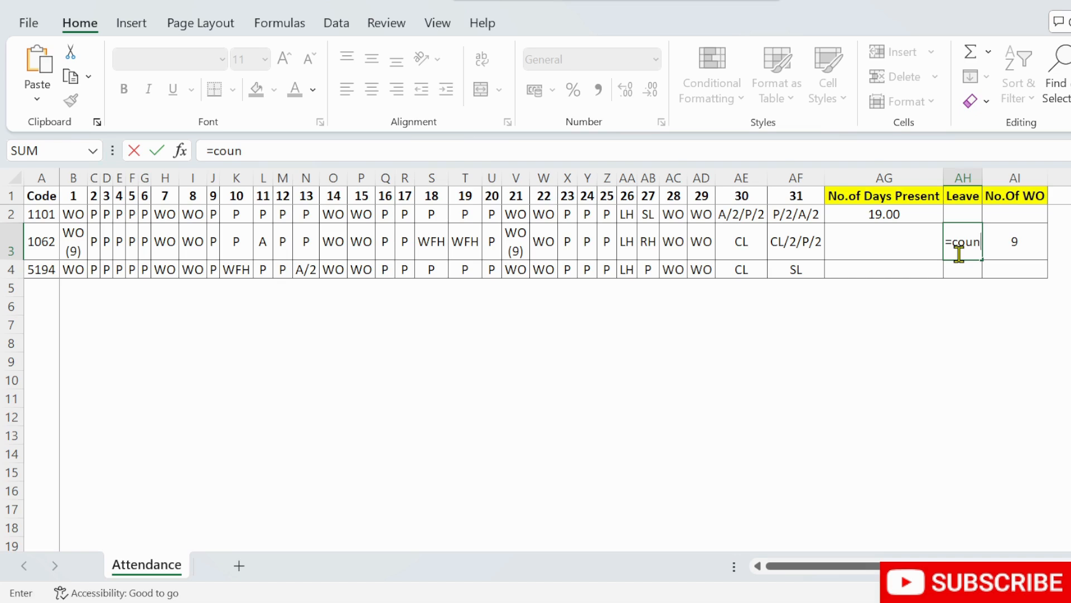
{"action": "key", "text": "Tab"}
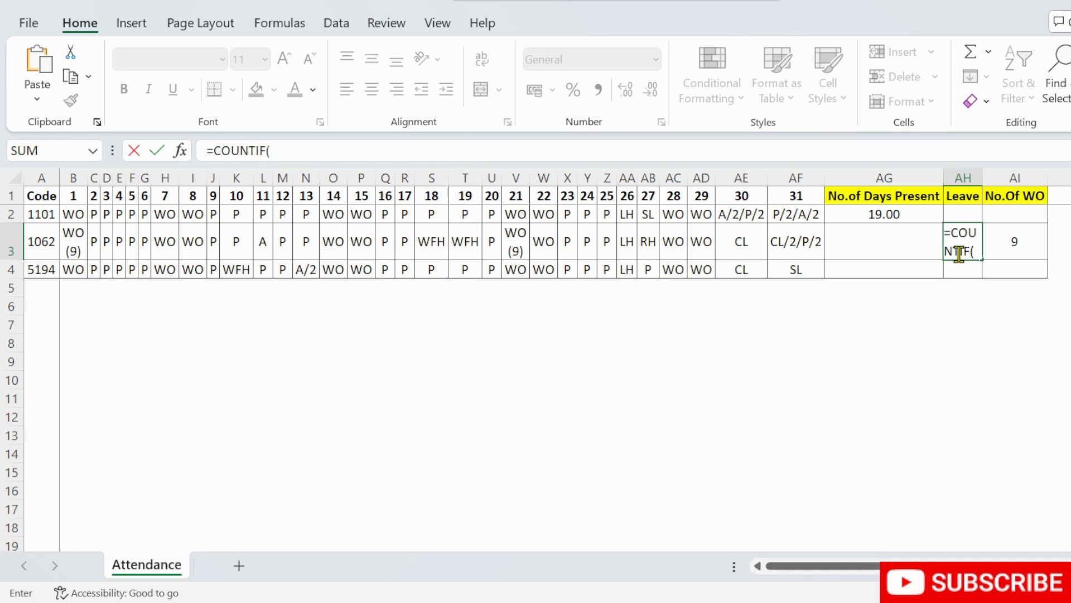
{"action": "key", "text": "Left"}
{"action": "key", "text": "Left"}
{"action": "key", "text": "ctrl+shift+Left"}
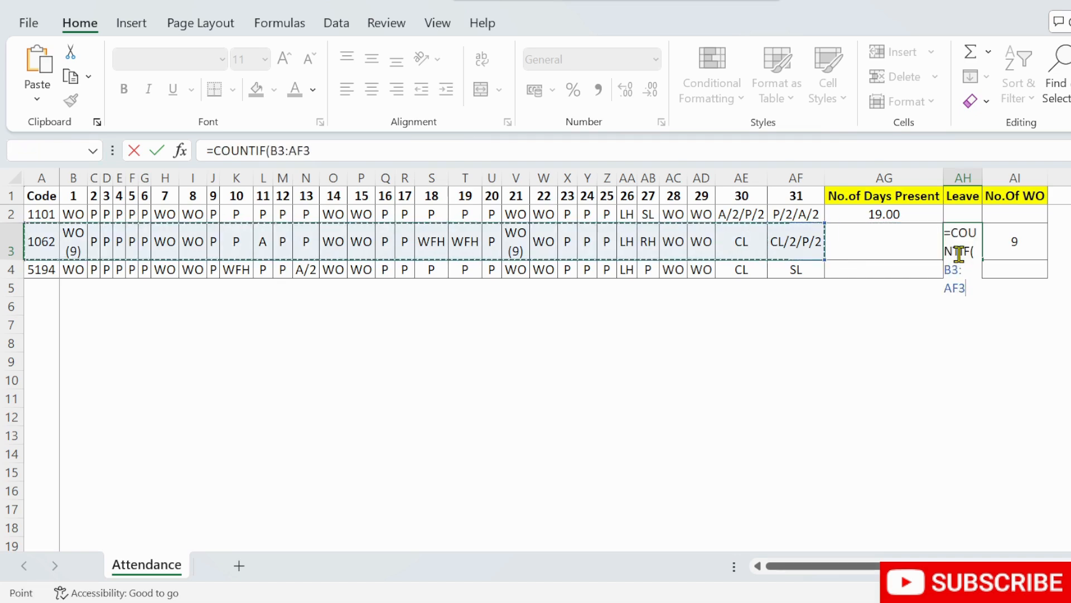
{"action": "type", "text": ","}
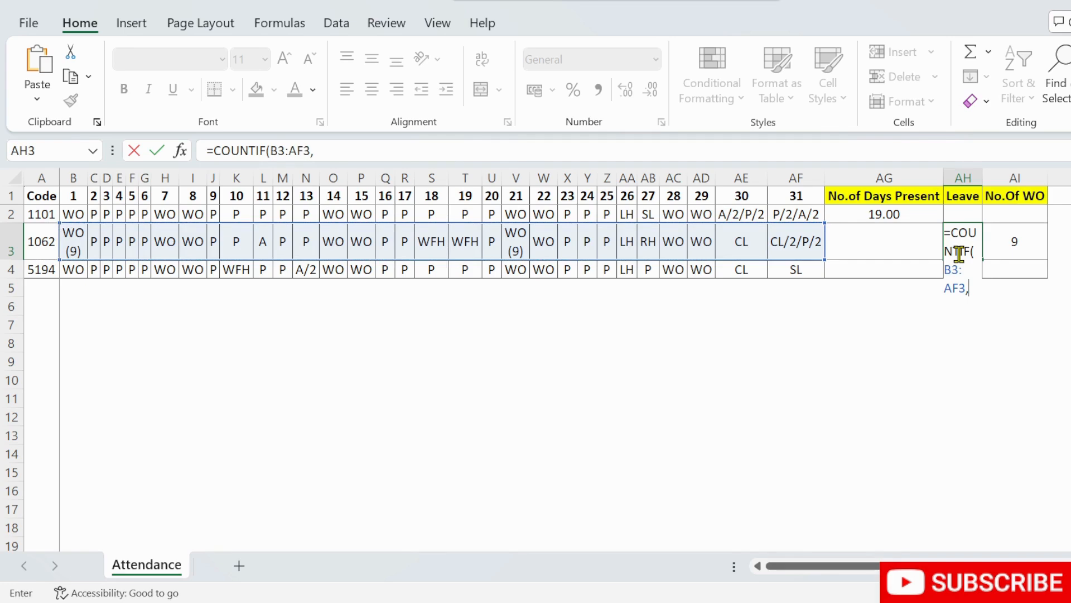
{"action": "type", "text": "\"CL\")"}
{"action": "key", "text": "Return"}
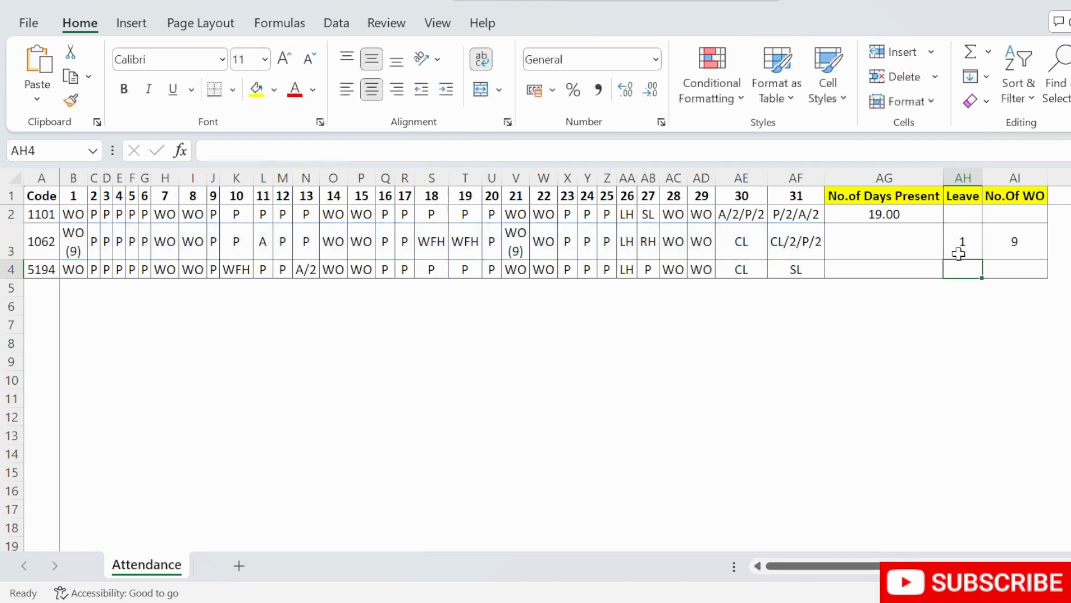
- Check the leave formula in AH3 and the neighbouring cells in employee 1062's row
{"action": "left_click", "coordinate": [958, 248]}
{"action": "key", "text": "Left"}
{"action": "key", "text": "Left"}
{"action": "key", "text": "Left"}
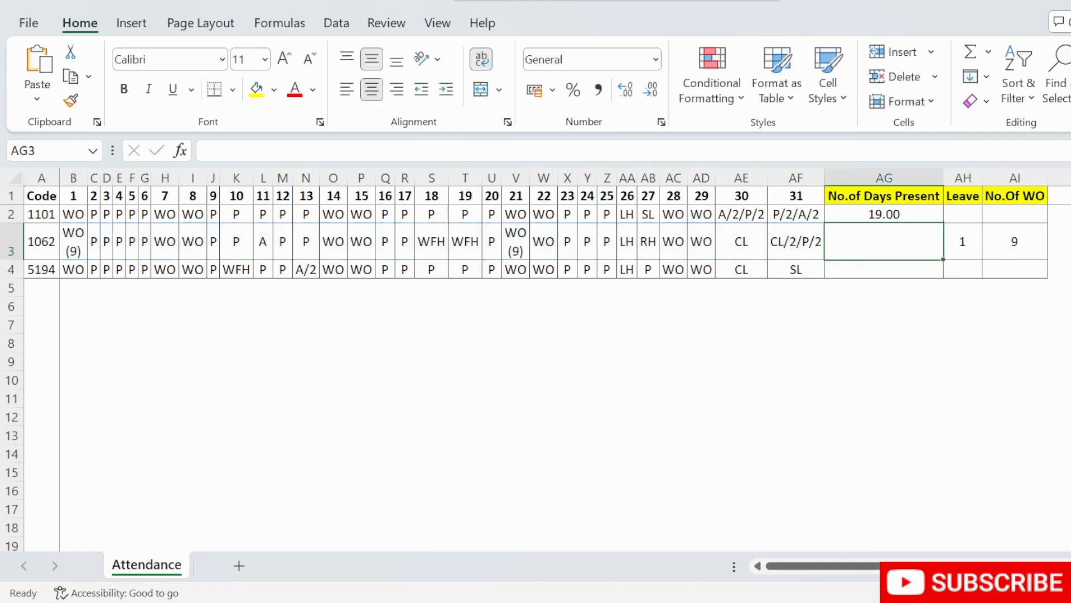
{"action": "key", "text": "Right"}
{"action": "key", "text": "Right"}
{"action": "key", "text": "Right"}
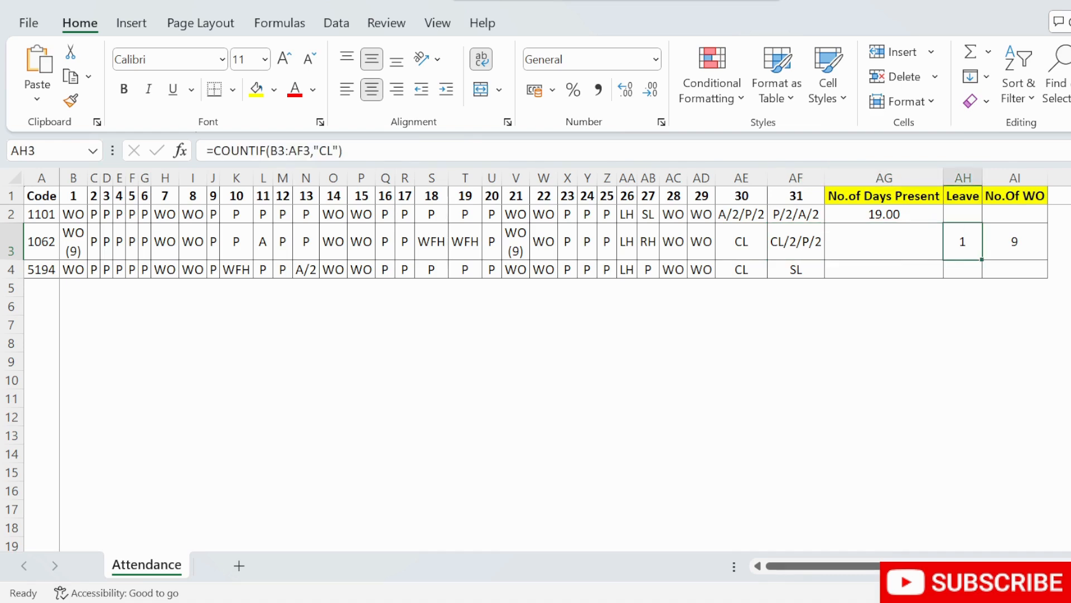
- Extend the leave formula in AH3 with +COUNTIF(B3:AF3,"CL/2")/2 to add half-day casual leave for employee 1062
{"action": "type", "text": "+"}
{"action": "key", "text": "Escape"}
{"action": "key", "text": "F2"}
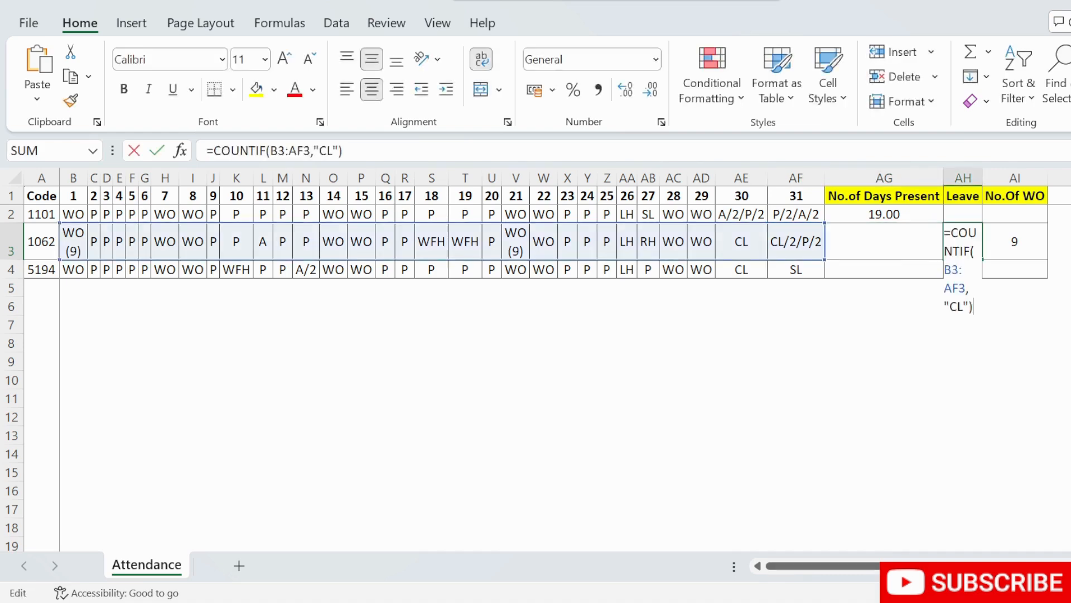
{"action": "type", "text": "+"}
{"action": "type", "text": "coun"}
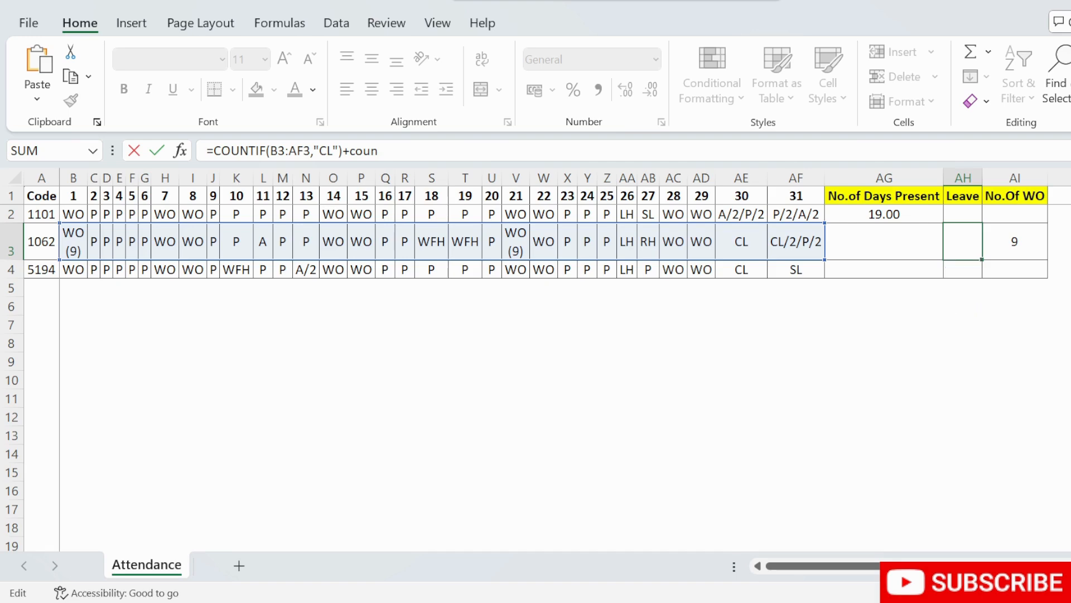
{"action": "key", "text": "Tab"}
{"action": "left_click", "coordinate": [767, 244]}
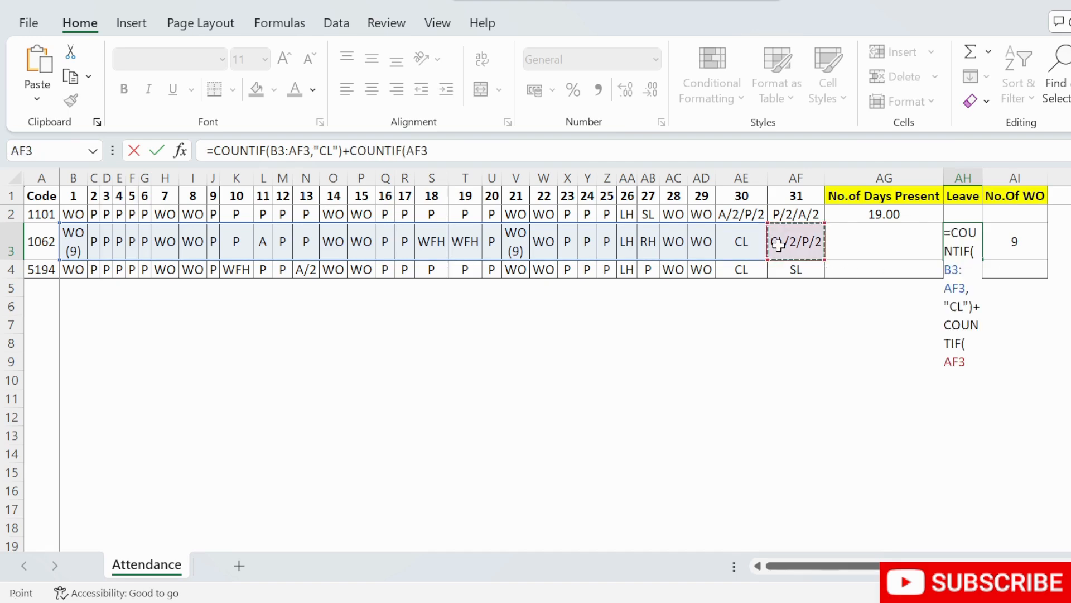
{"action": "key", "text": "ctrl+shift+Left"}
{"action": "key", "text": "shift+Right"}
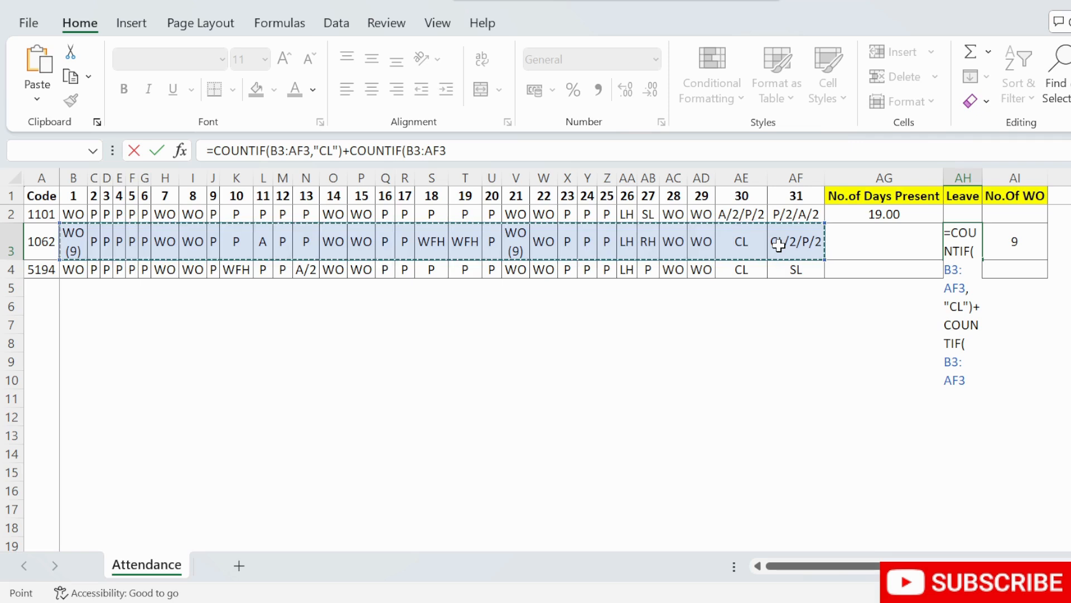
{"action": "type", "text": ",\""}
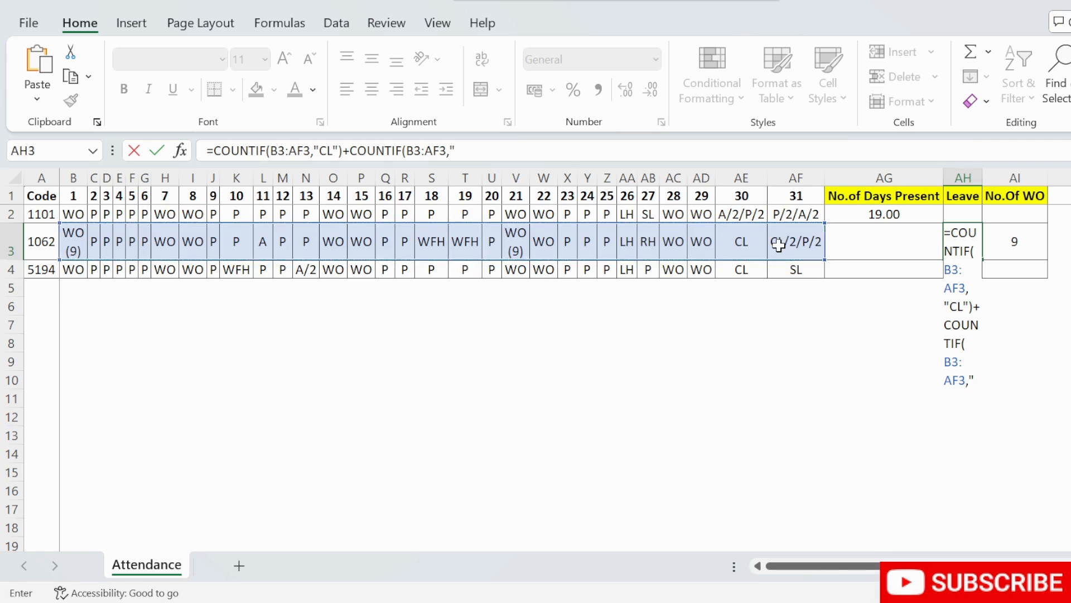
{"action": "type", "text": "CL/2\")/2"}
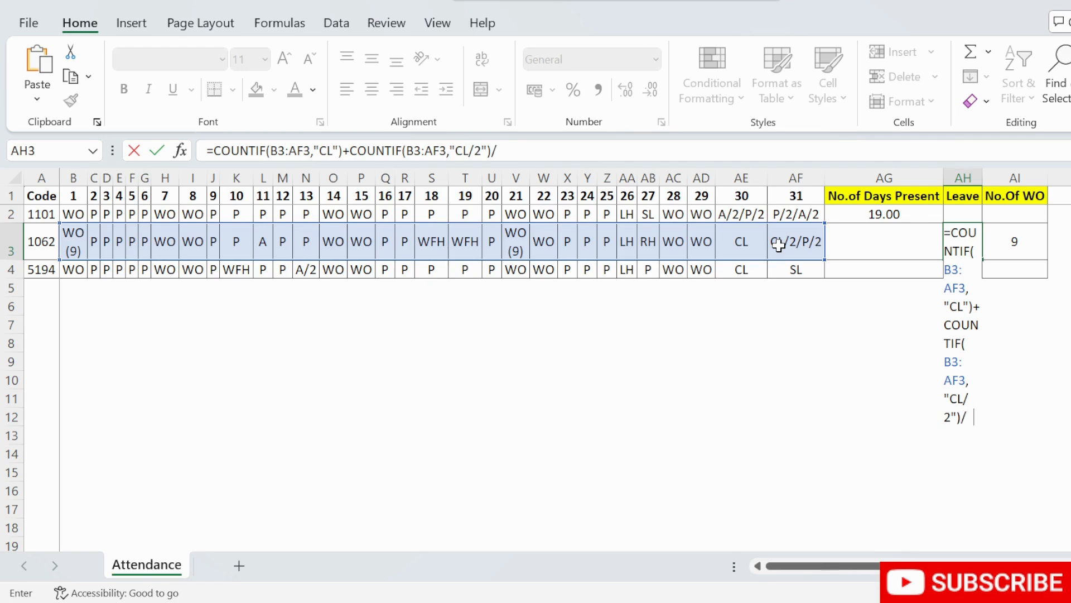
{"action": "key", "text": "Return"}
{"action": "key", "text": "Up"}
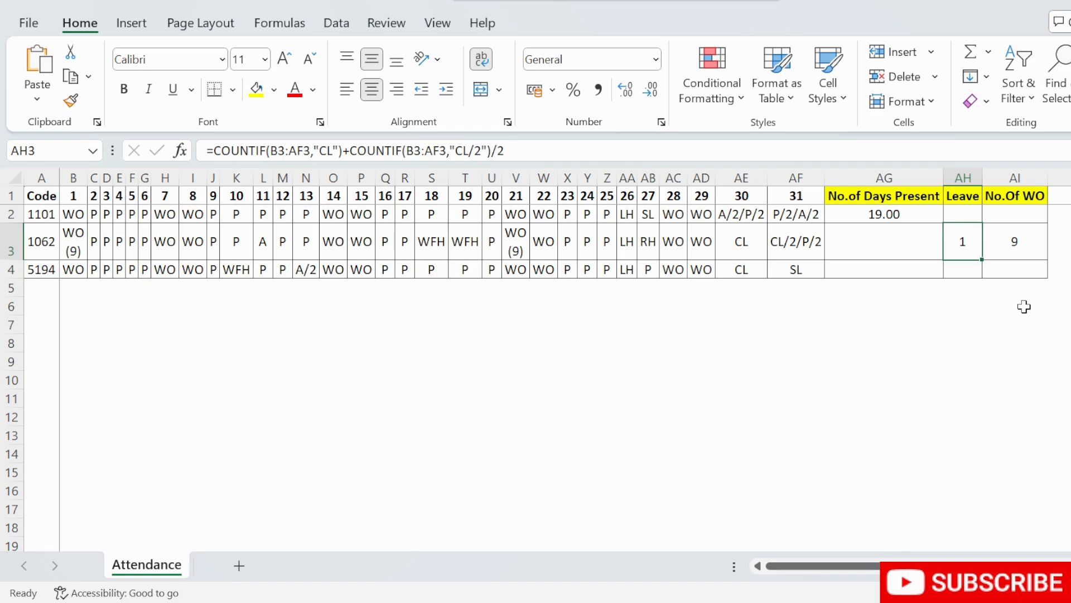
- Put an asterisk wildcard on both sides of the half-day criterion in AH3, making it "*CL/2*"
{"action": "key", "text": "F2"}
{"action": "key", "text": "Escape"}
{"action": "left_click", "coordinate": [458, 149]}
{"action": "left_click_drag", "start_coordinate": [456, 150], "coordinate": [482, 149]}
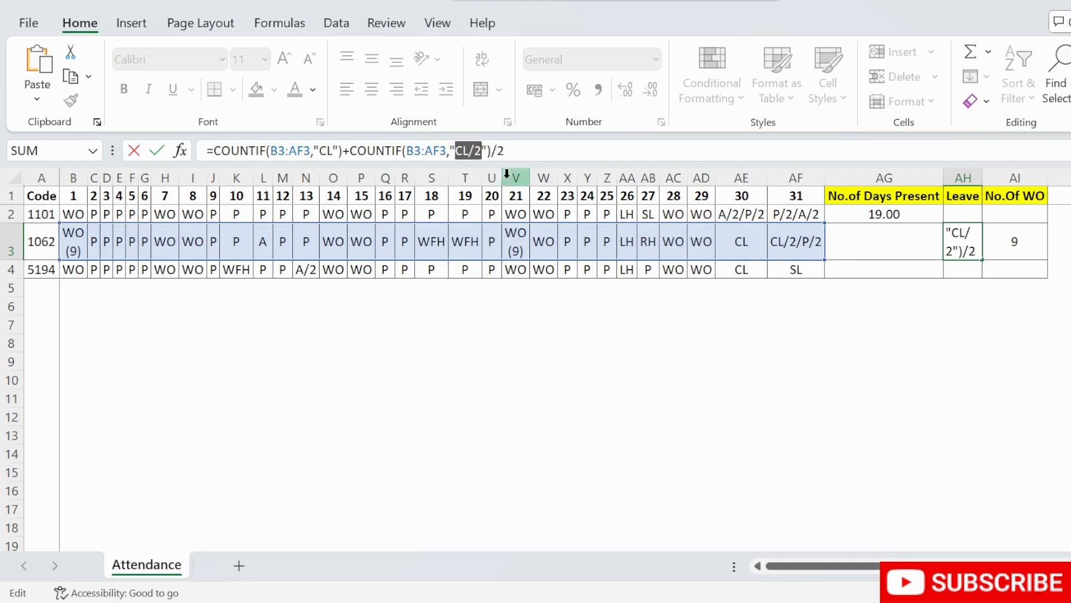
{"action": "left_click", "coordinate": [455, 150]}
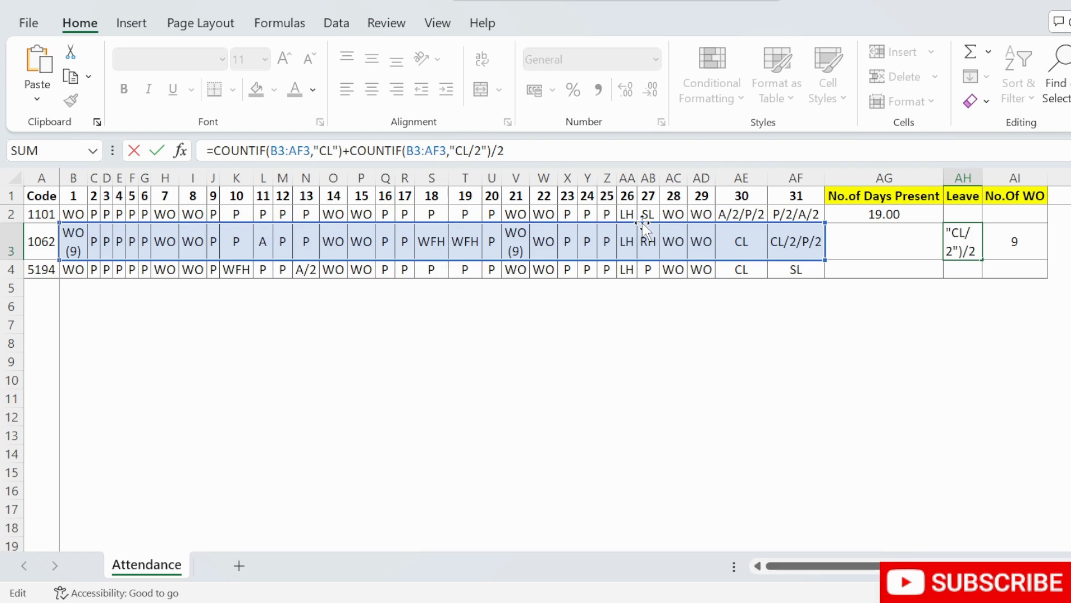
{"action": "type", "text": "*"}
{"action": "key", "text": "Left"}
{"action": "type", "text": "*"}
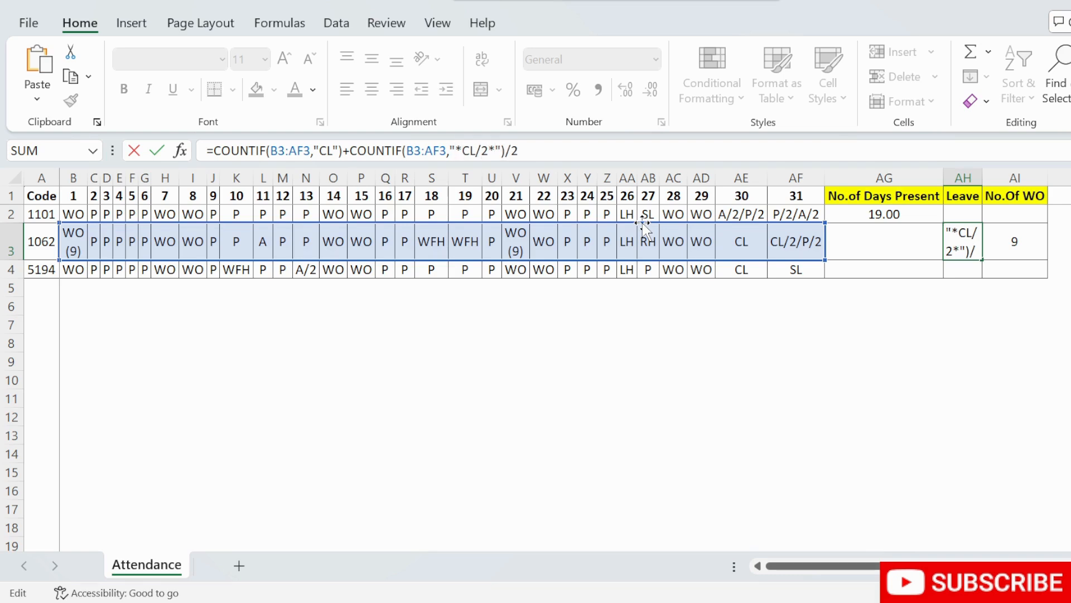
{"action": "key", "text": "Return"}
{"action": "key", "text": "Up"}
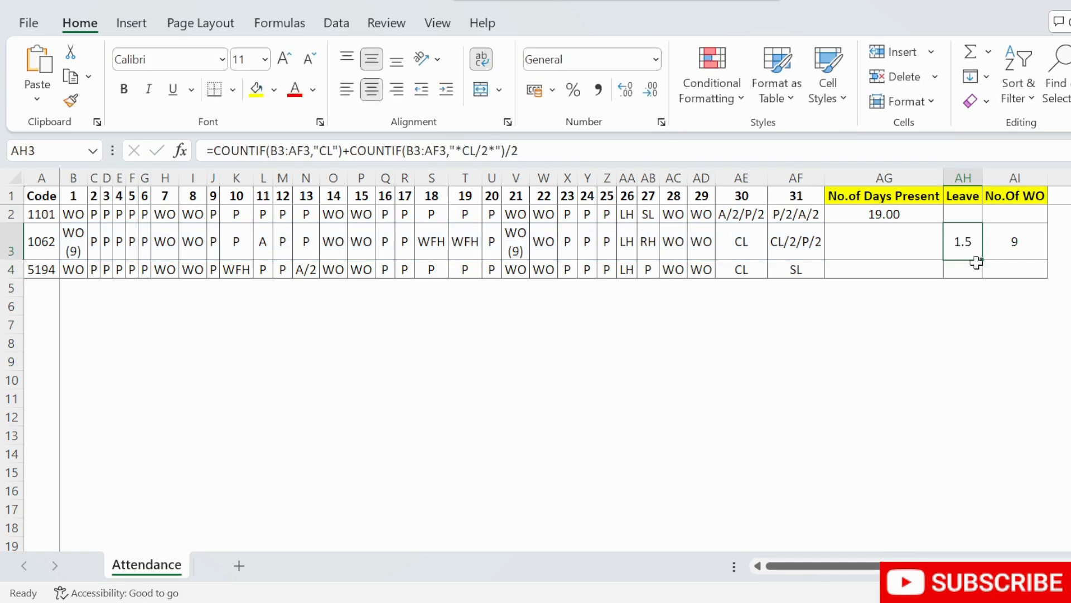
- Compare employee 1062's entries for days 30 and 31 with the half-day COUNTIF part of the AH3 formula
{"action": "left_click", "coordinate": [758, 249]}
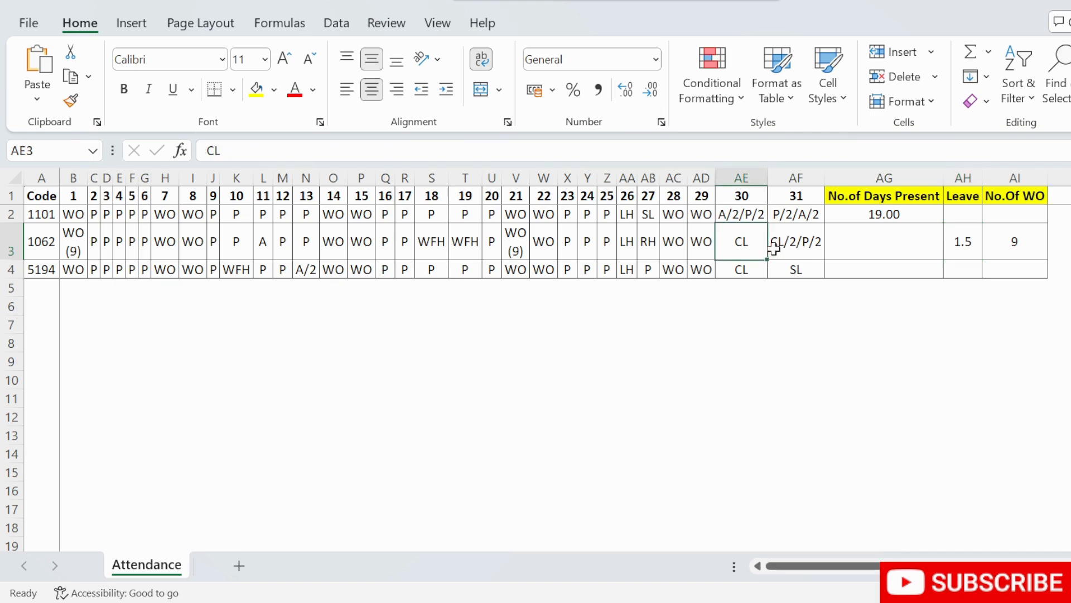
{"action": "left_click", "coordinate": [779, 246]}
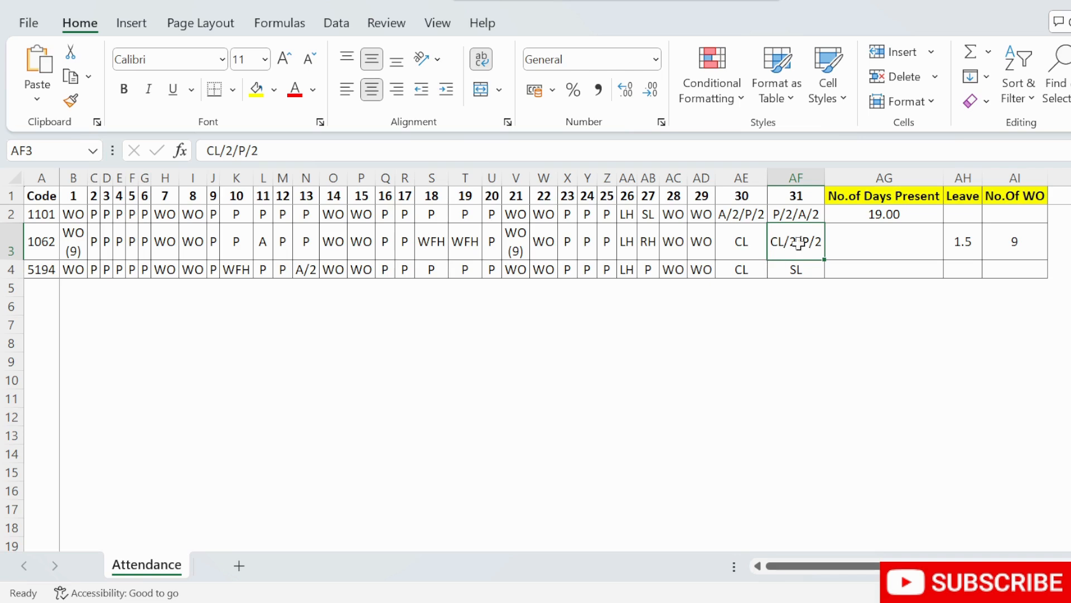
{"action": "left_click", "coordinate": [969, 249]}
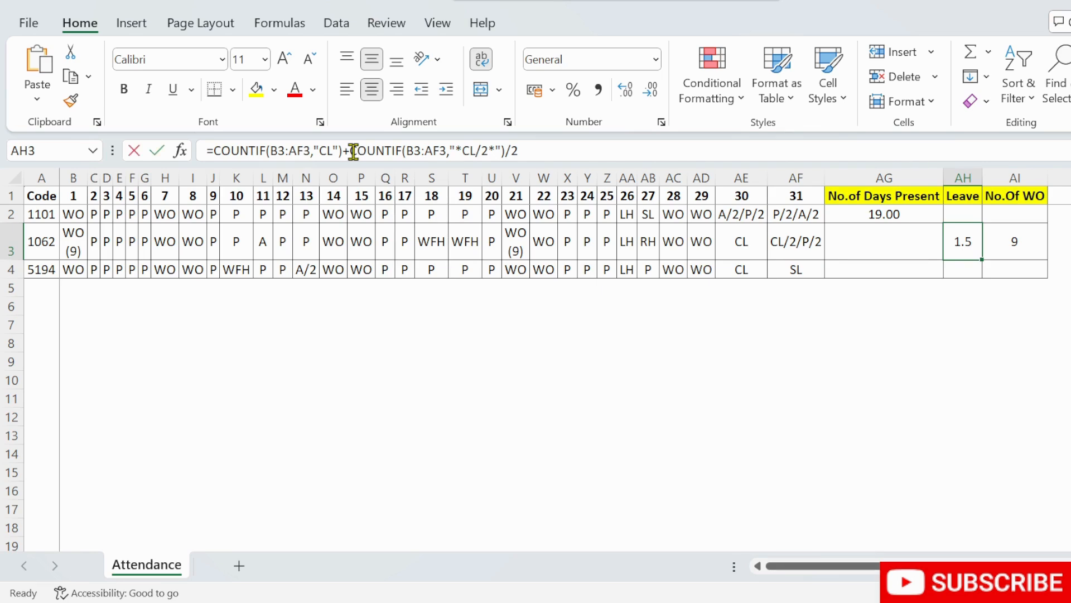
{"action": "left_click_drag", "start_coordinate": [353, 152], "coordinate": [518, 155]}
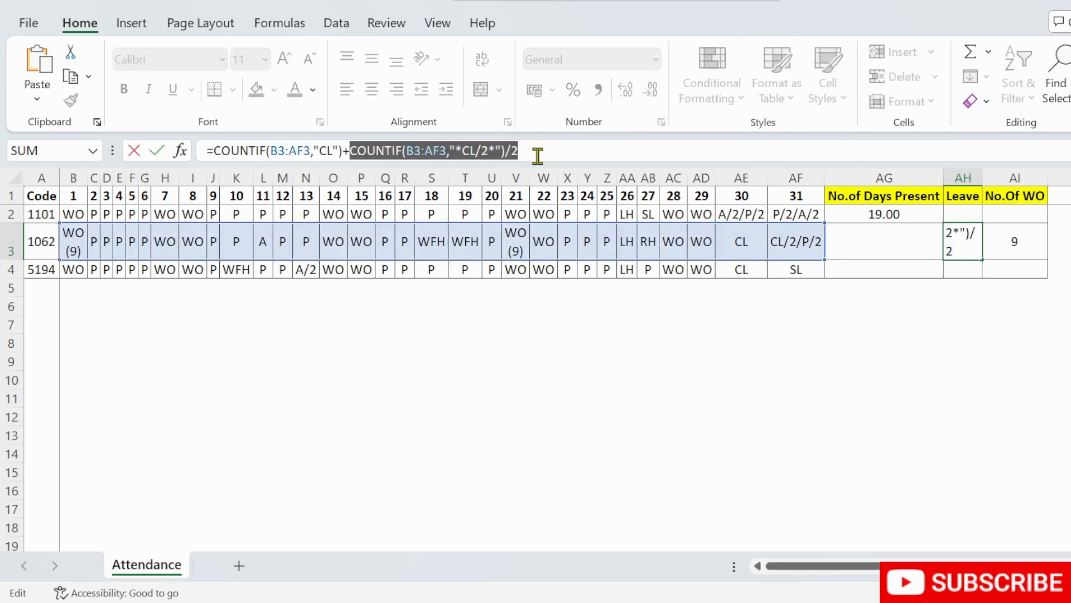
- Change the half-day criterion in the AH3 formula to "CL/2*", with only a trailing wildcard
{"action": "left_click", "coordinate": [539, 156]}
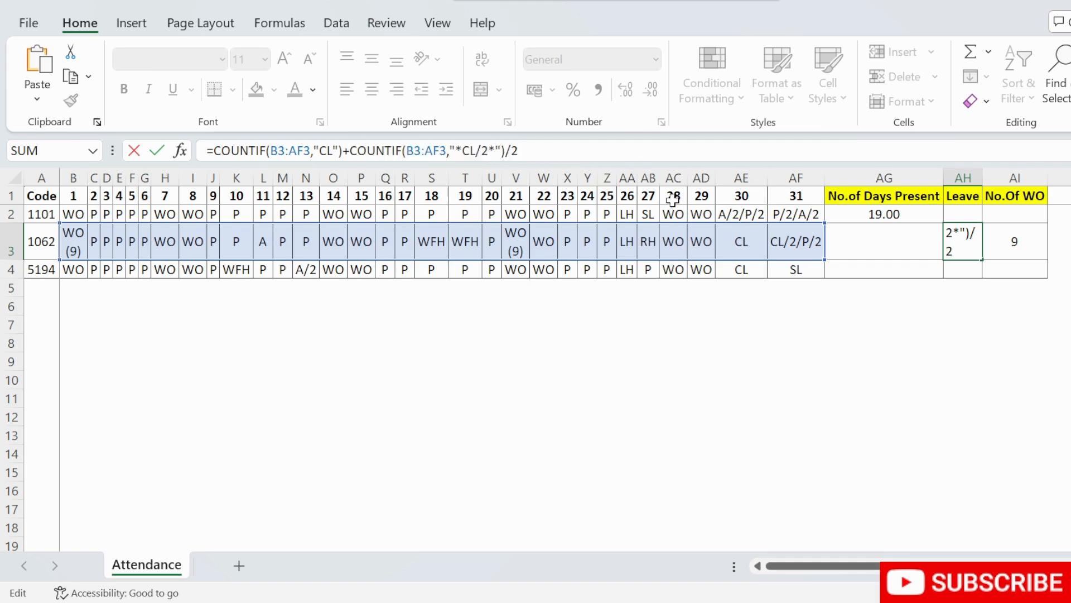
{"action": "key", "text": "BackSpace"}
{"action": "key", "text": "Left"}
{"action": "key", "text": "Left"}
{"action": "key", "text": "BackSpace"}
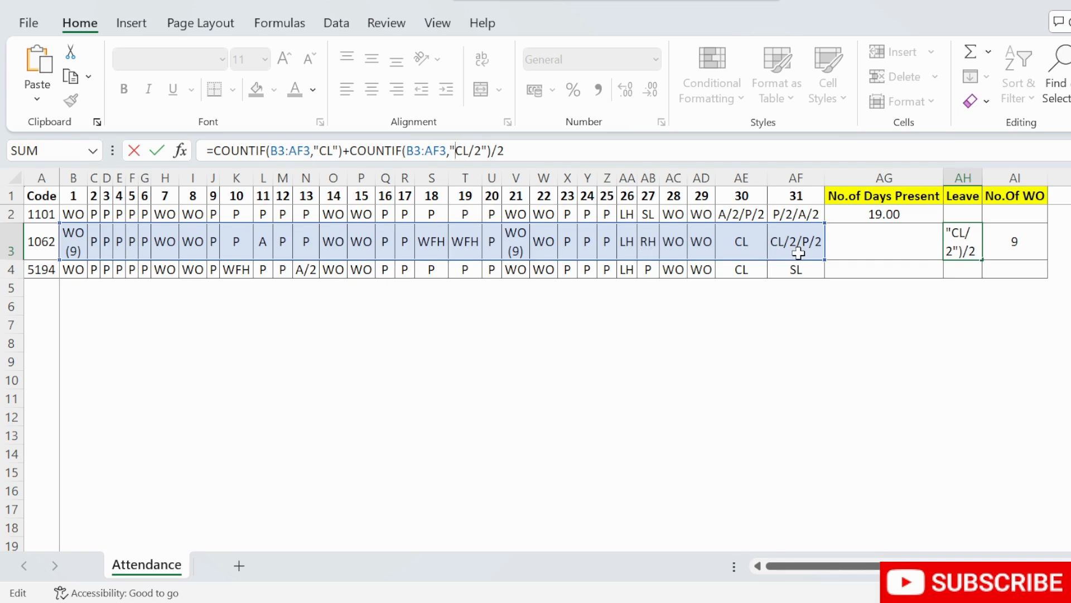
{"action": "left_click", "coordinate": [482, 150]}
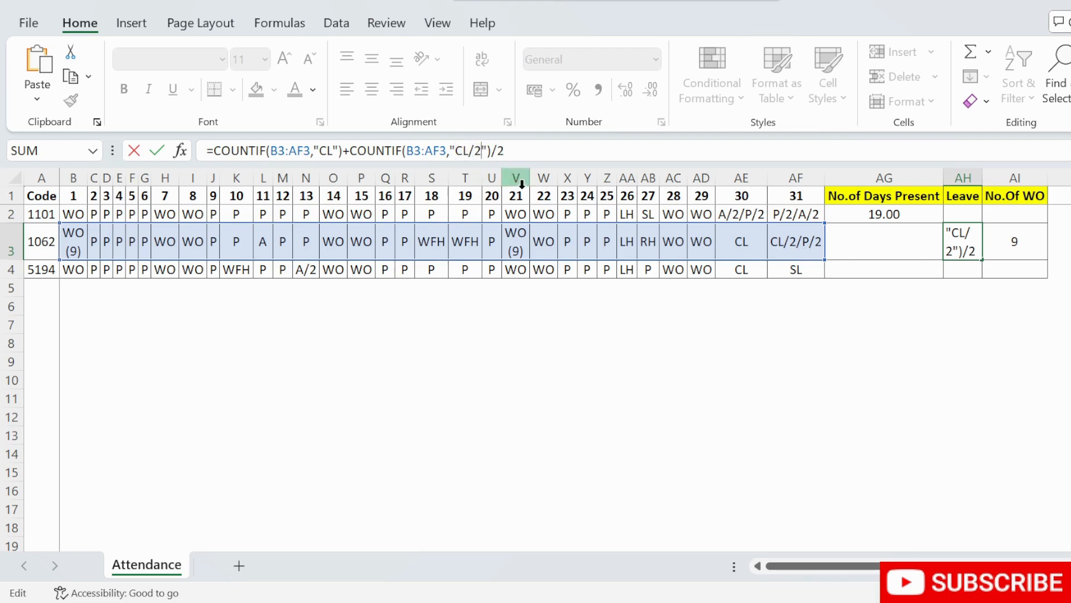
{"action": "type", "text": "*"}
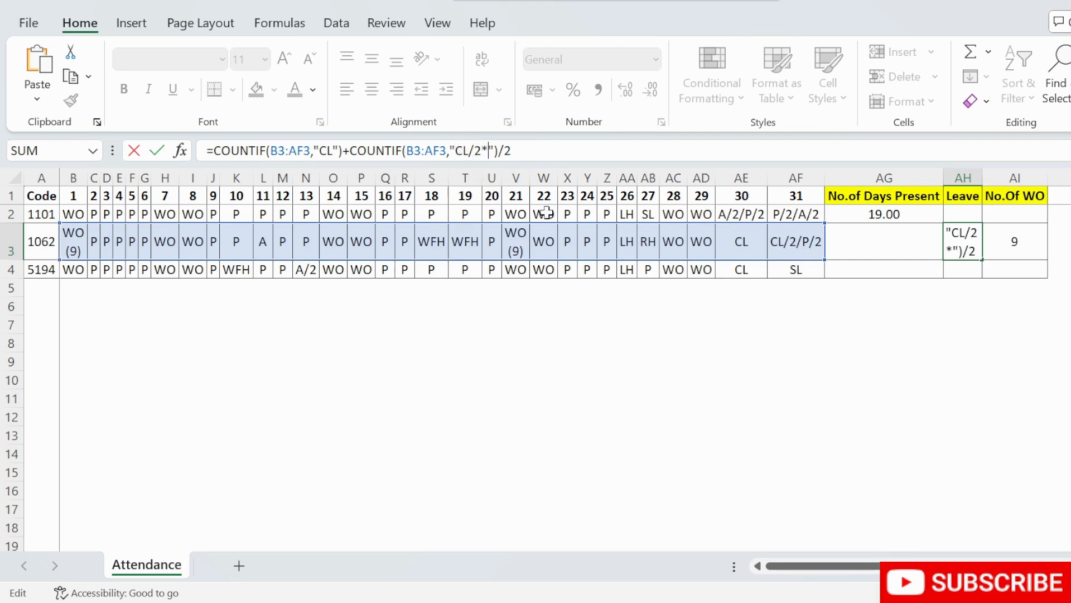
{"action": "key", "text": "Return"}
{"action": "key", "text": "Up"}
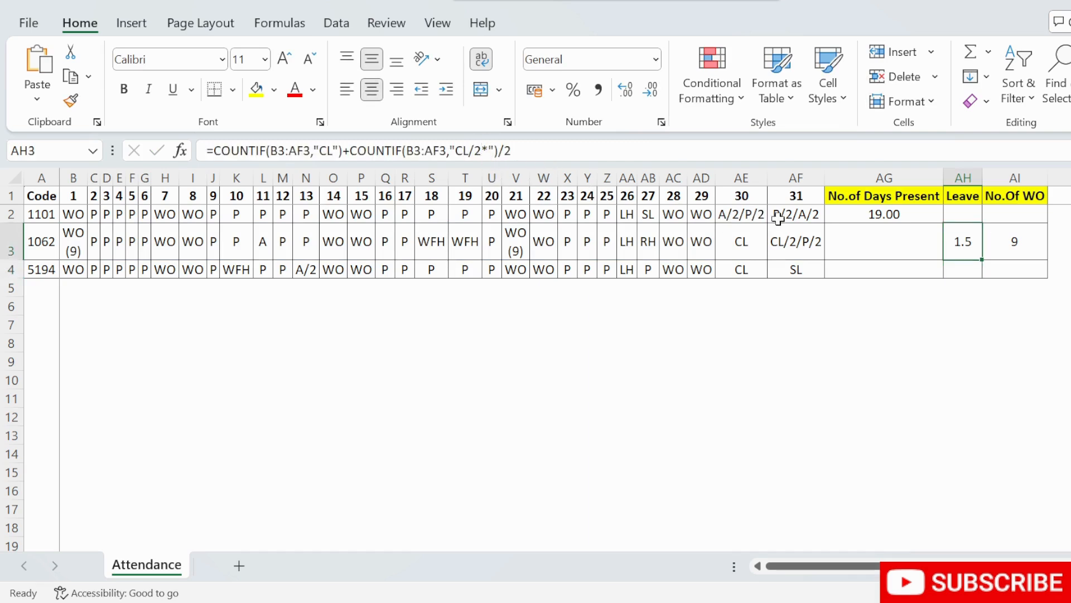
- Review the "CL/2*" criterion and its trailing wildcard in the AH3 formula
{"action": "left_click", "coordinate": [496, 155]}
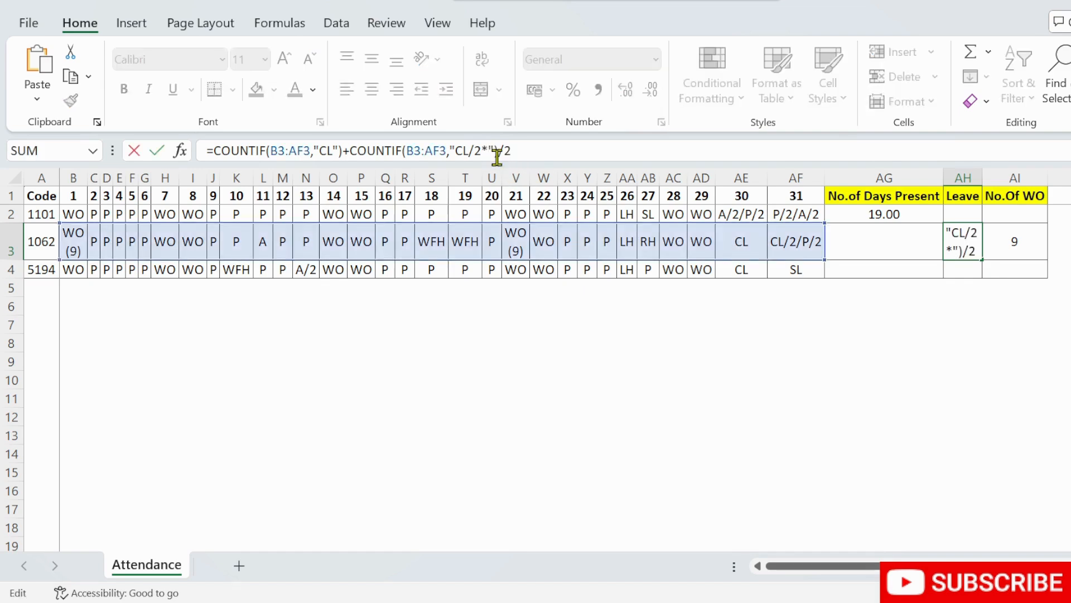
{"action": "key", "text": "shift+Left"}
{"action": "left_click_drag", "start_coordinate": [462, 151], "coordinate": [482, 151]}
{"action": "left_click", "coordinate": [481, 151]}
{"action": "key", "text": "shift+Right"}
{"action": "key", "text": "Return"}
{"action": "key", "text": "Up"}
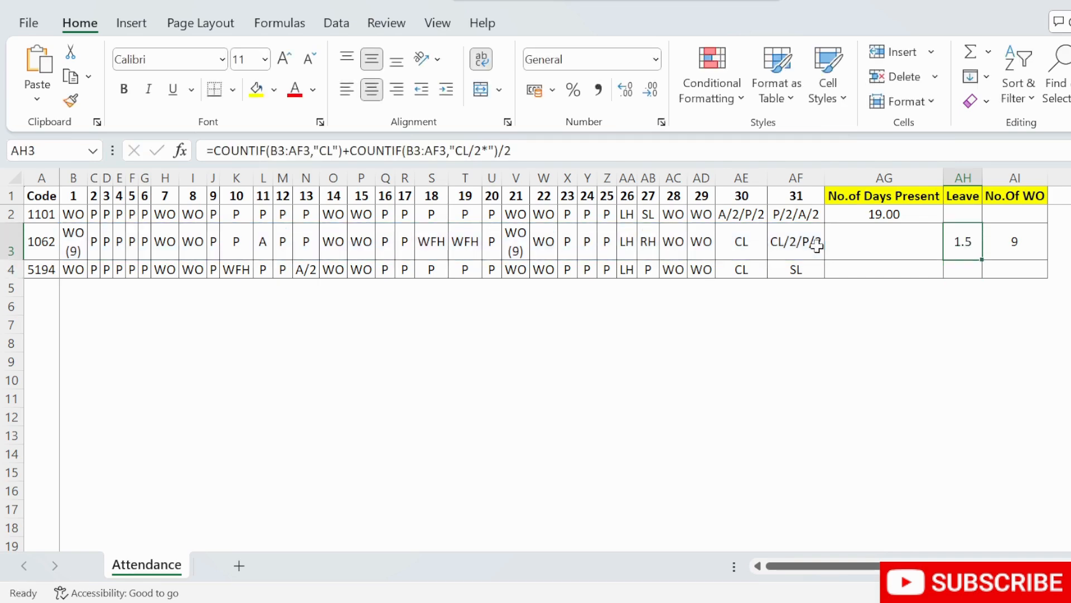